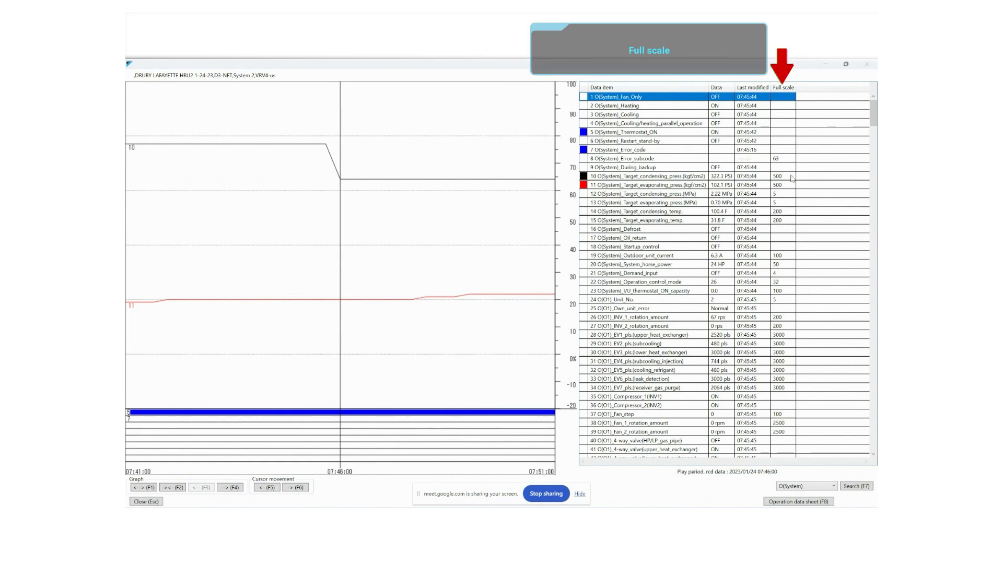
# Check the full-scale values of the Target_condensing_press, EV1_pls and Cooling/heating_parallel_operation rows
pyautogui.click(789, 179)
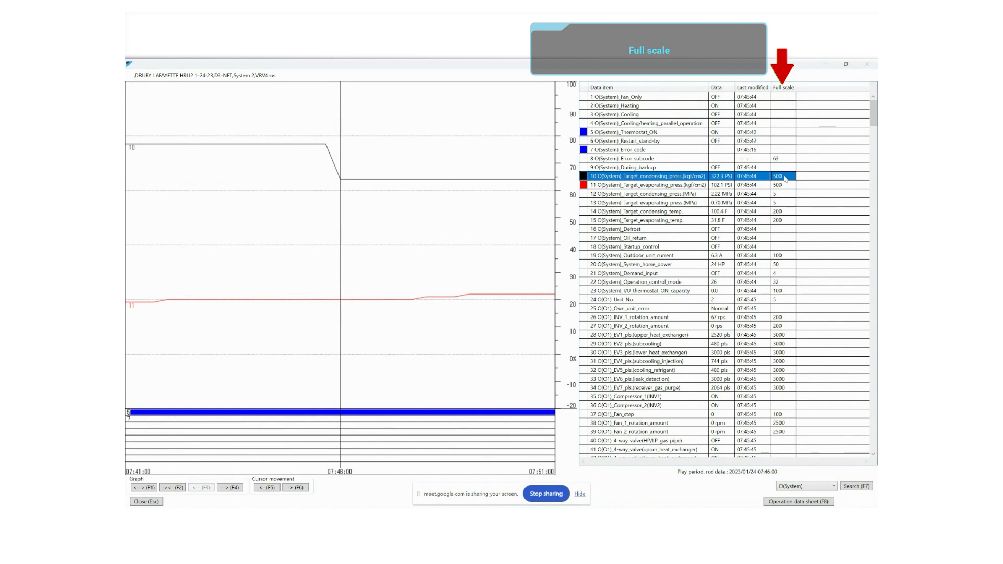
pyautogui.scroll(-1, 639, 269)
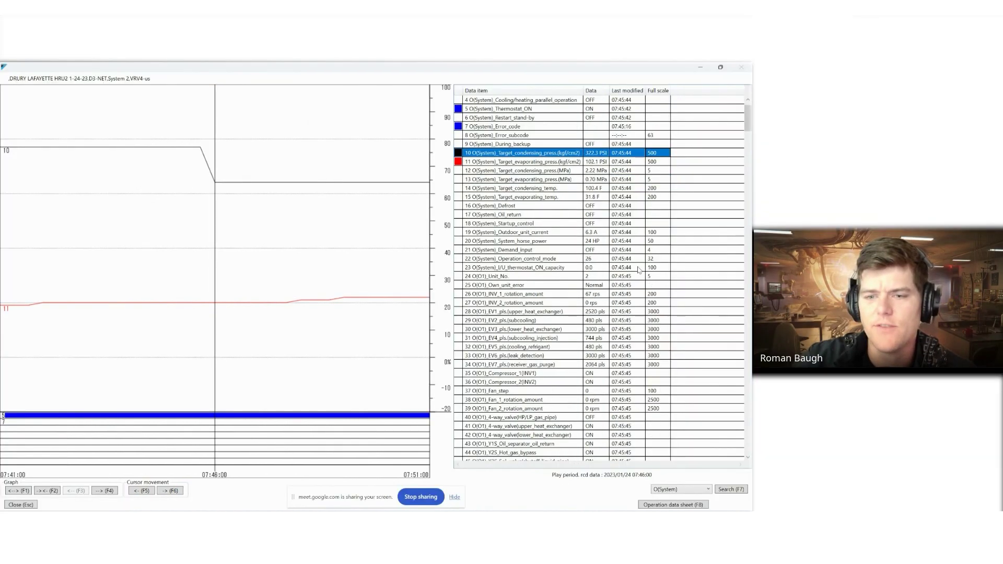
pyautogui.scroll(1, 639, 269)
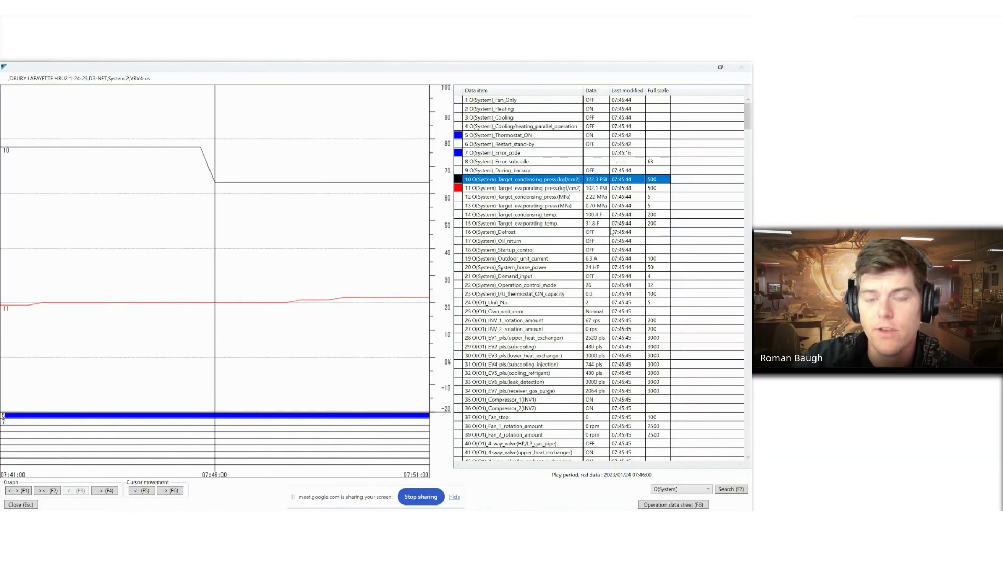
pyautogui.scroll(-3, 617, 286)
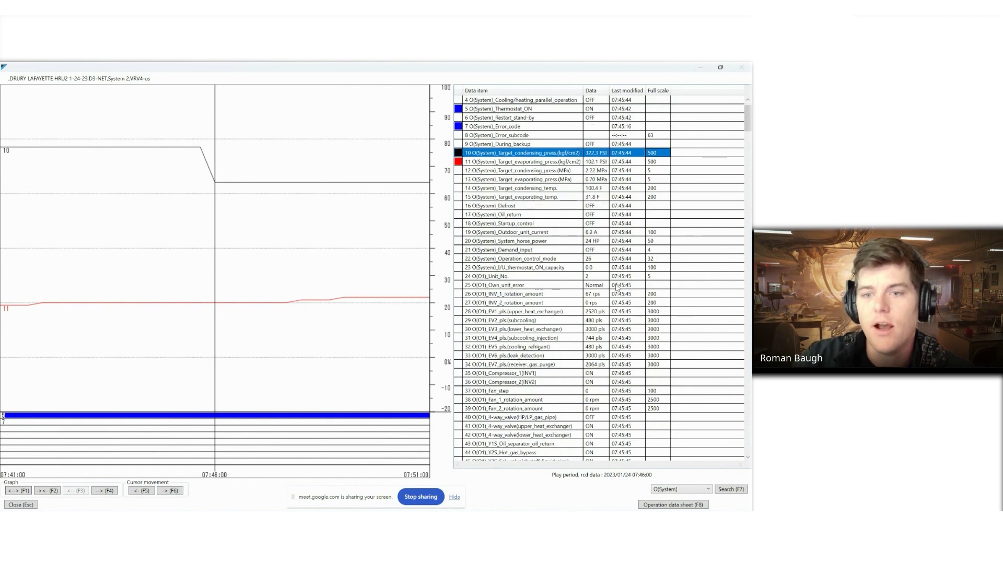
pyautogui.scroll(1, 619, 288)
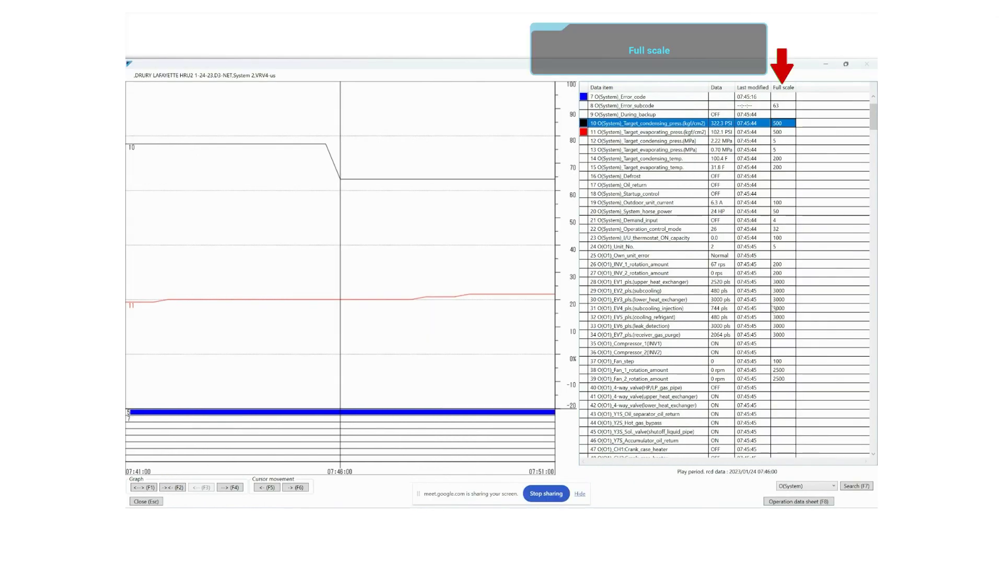
pyautogui.click(777, 285)
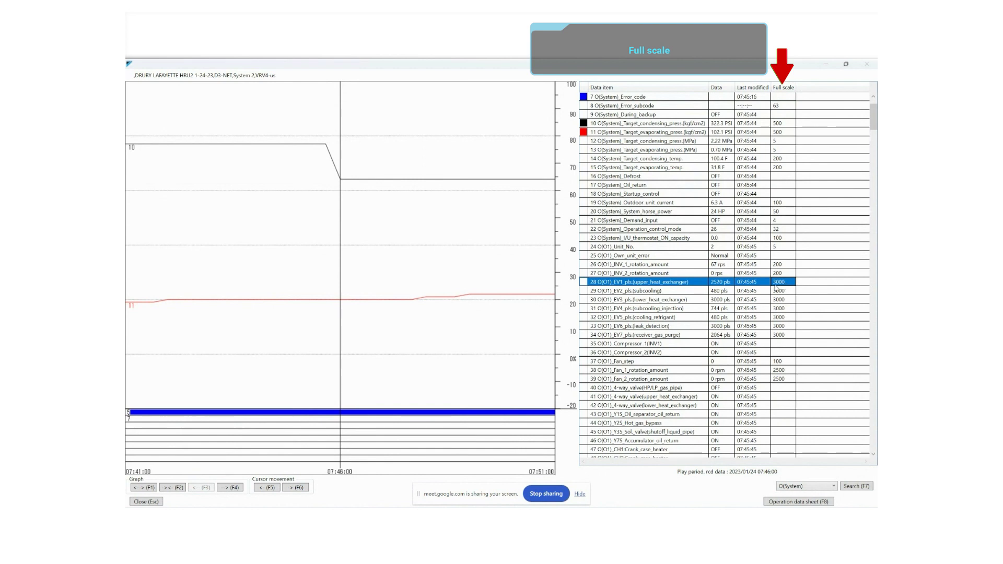
pyautogui.scroll(2, 731, 274)
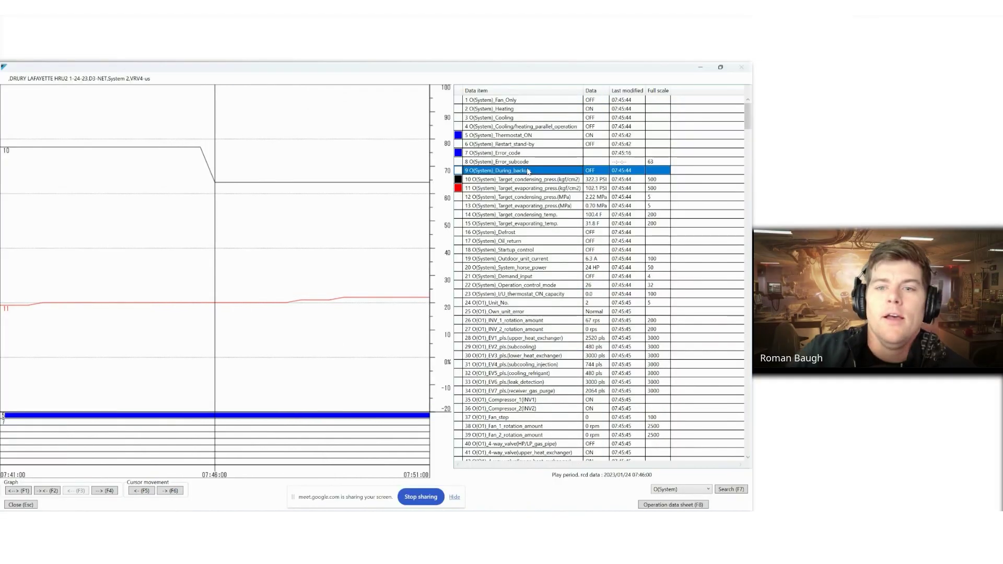
pyautogui.click(654, 128)
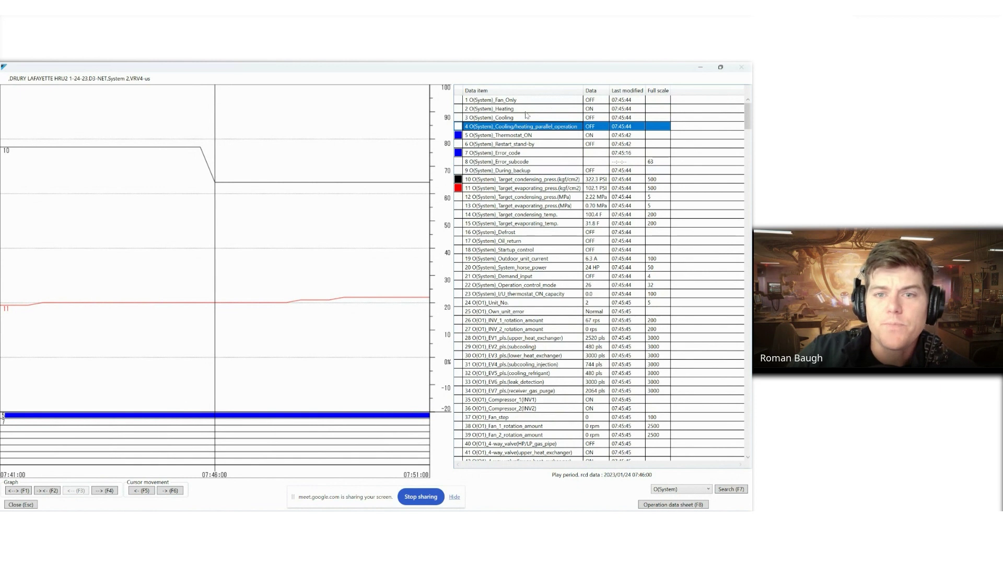
# Widen the Data item column and graph Target_evaporating_temp. (green) and System_horse_power (brown)
pyautogui.moveTo(580, 91); pyautogui.dragTo(653, 94)
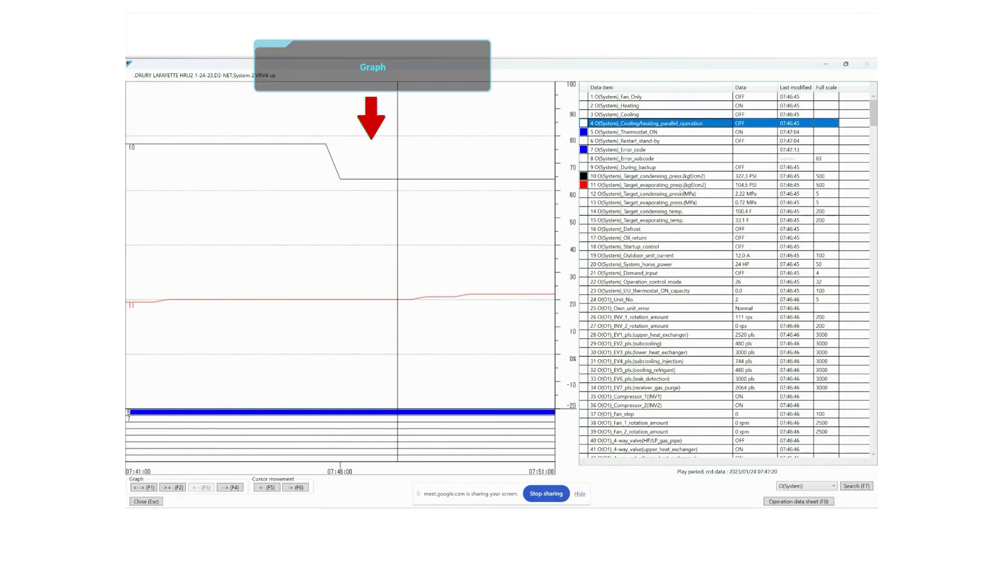
pyautogui.click(689, 221)
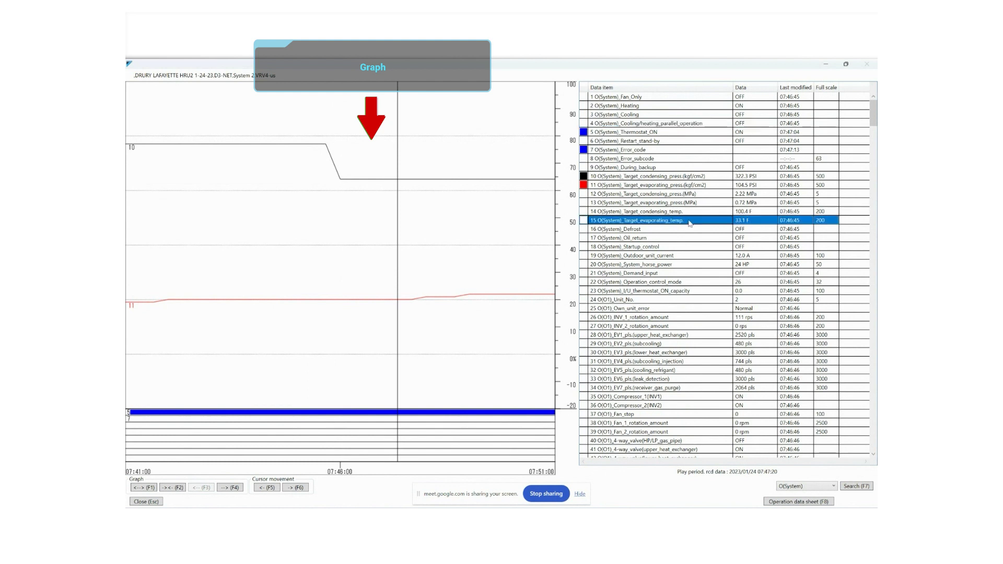
pyautogui.click(690, 264)
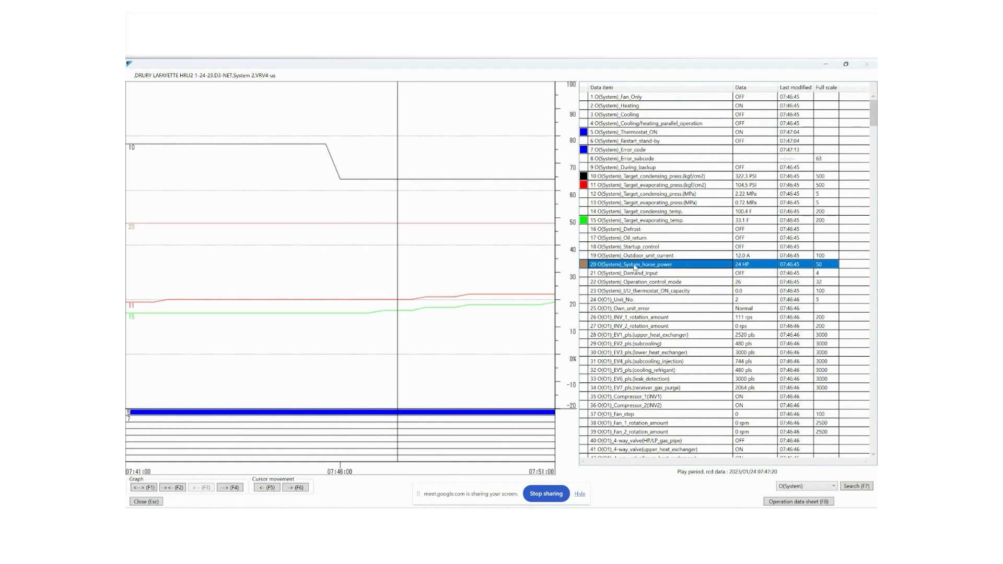
pyautogui.click(653, 222)
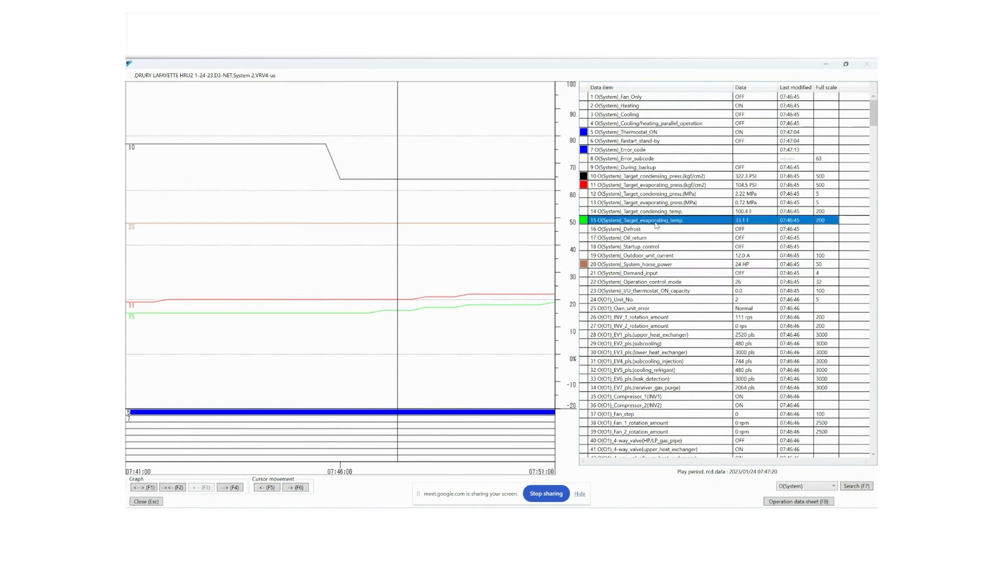
# Step the graph's time cursor forward to about 07:50:00
pyautogui.click(423, 311)
pyautogui.click(439, 309)
pyautogui.moveTo(462, 308); pyautogui.dragTo(423, 314)
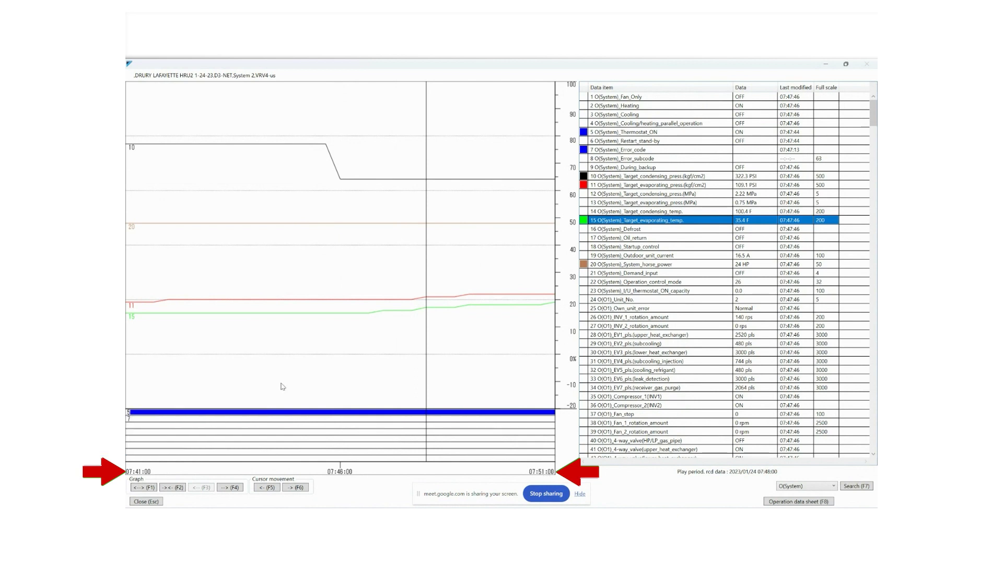
# Reposition the time cursor from about 07:42:45 to 07:46:45
pyautogui.click(178, 297)
pyautogui.click(226, 308)
pyautogui.moveTo(228, 309); pyautogui.dragTo(412, 316)
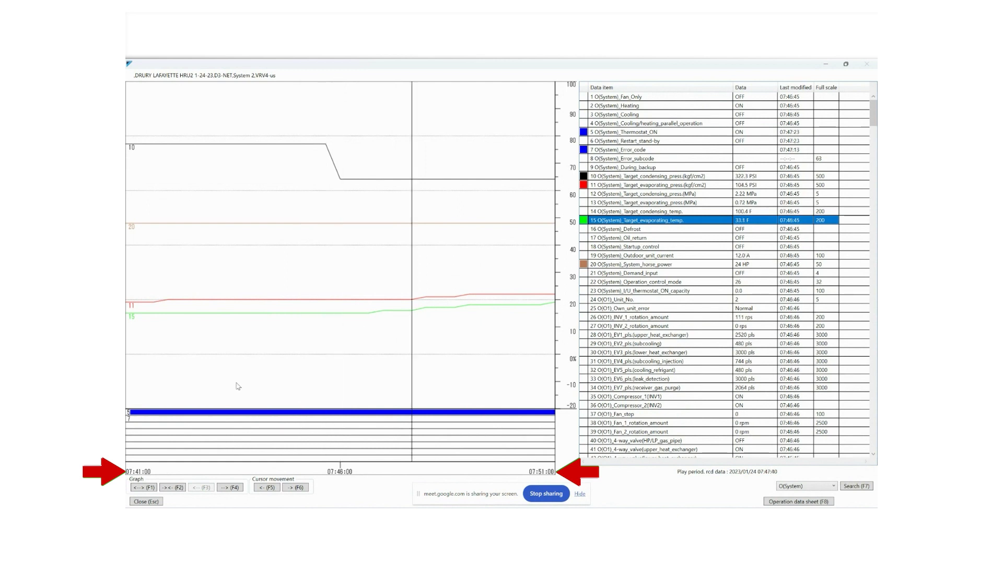
# Widen the graph's time span from 30 minutes to one hour, then two hours
pyautogui.click(176, 488)
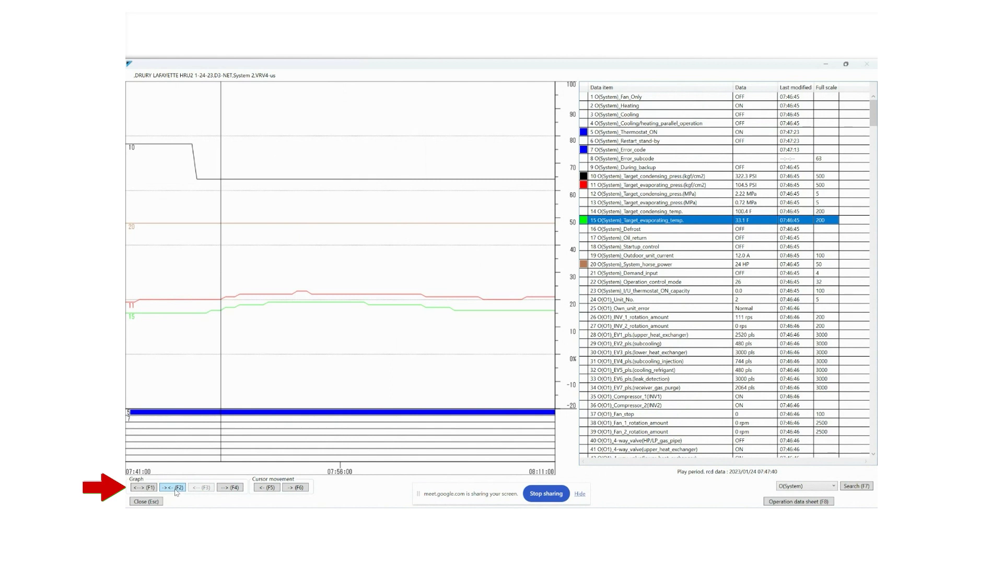
pyautogui.click(177, 492)
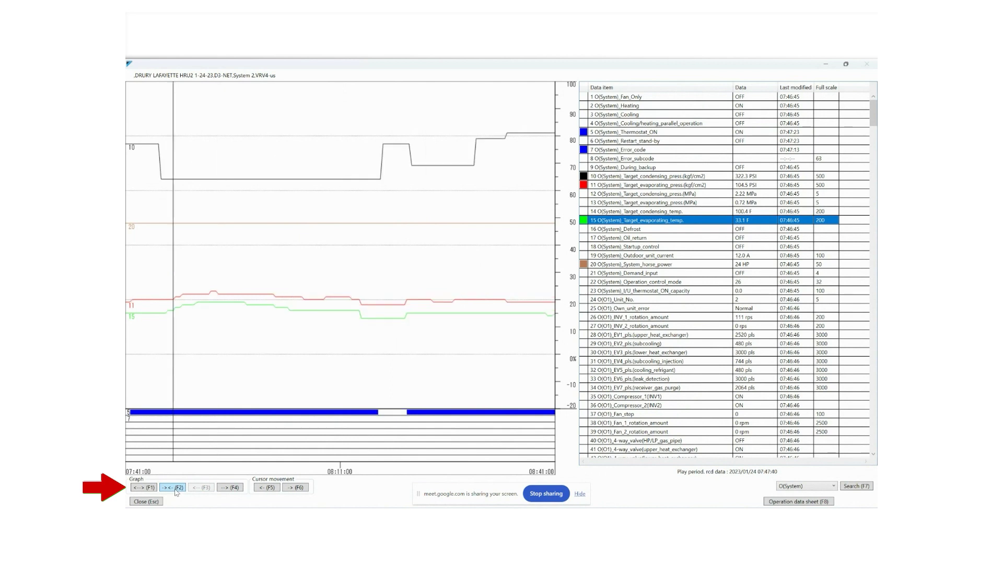
pyautogui.click(178, 492)
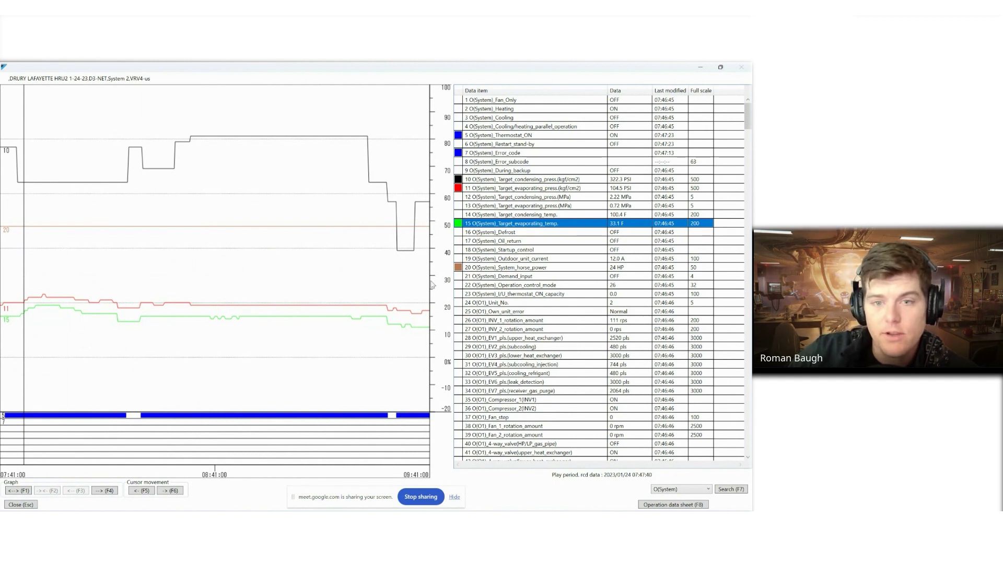
# Remove the target evaporating temp, system horse power, and target condensing and evaporating pressure traces
pyautogui.doubleClick(493, 225)
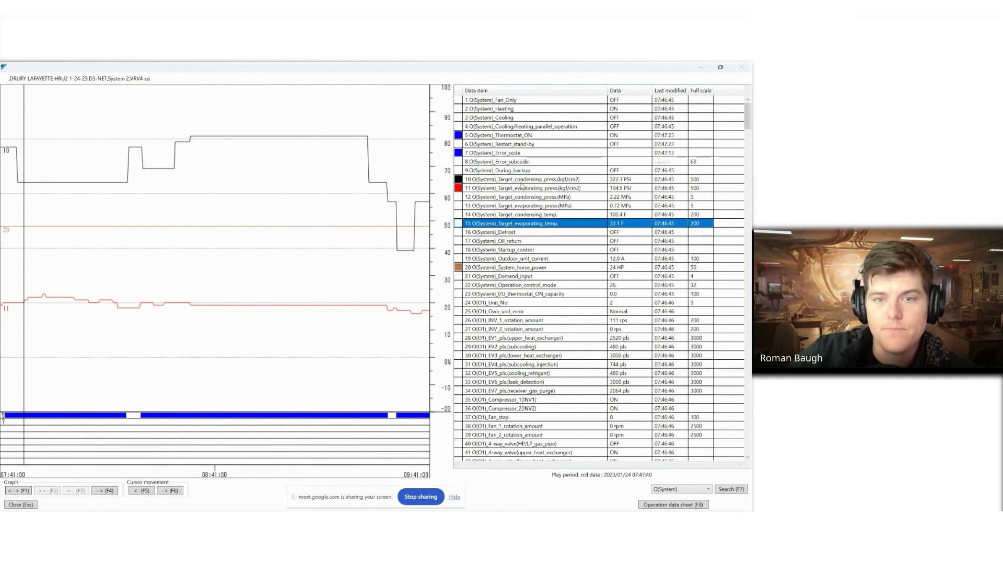
pyautogui.doubleClick(506, 269)
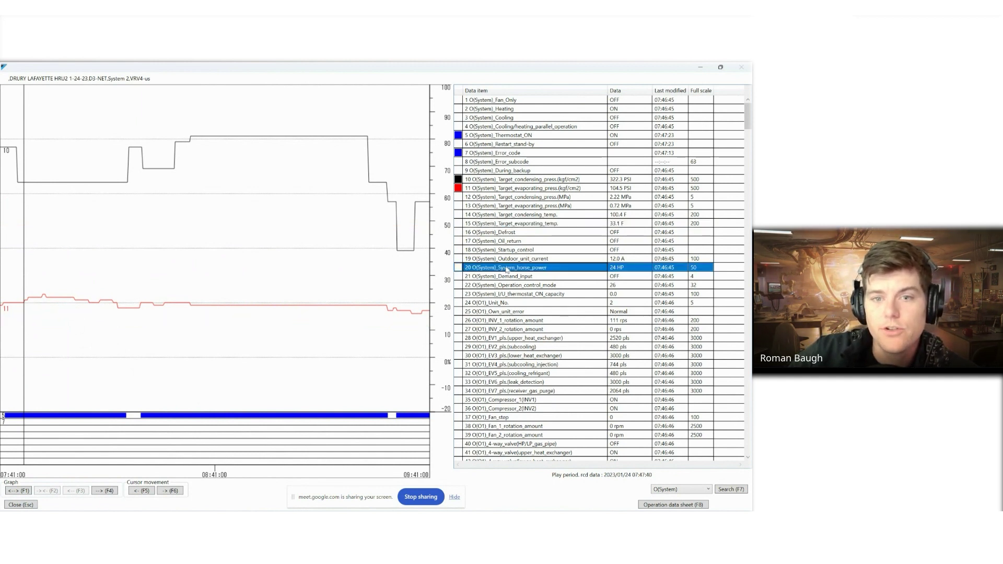
pyautogui.doubleClick(522, 180)
pyautogui.click(524, 190)
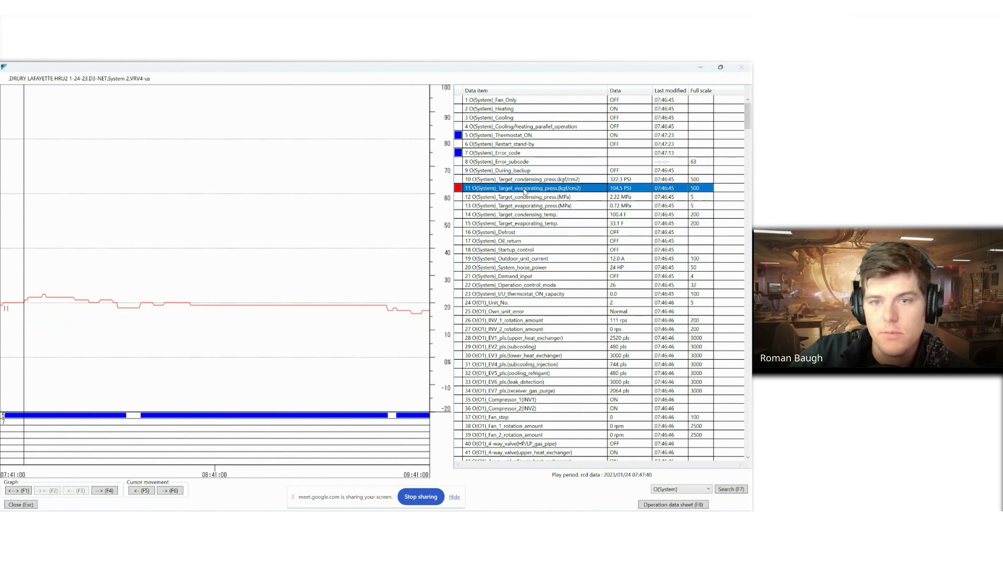
pyautogui.doubleClick(525, 190)
pyautogui.click(538, 216)
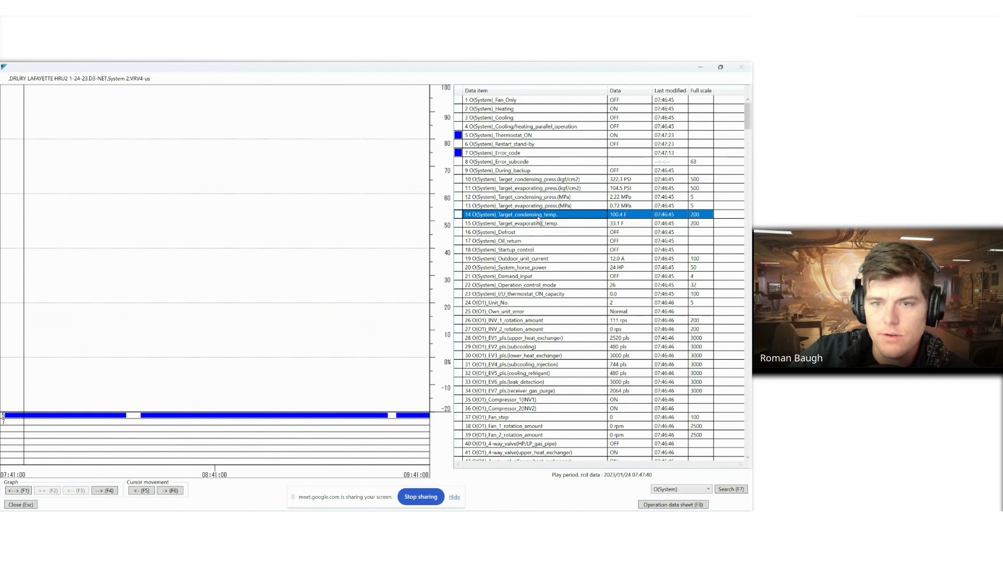
# Graph Condensing_temp.(TC) and Discharge_pipe_temp.(Comp.1) instead
pyautogui.scroll(-20, 540, 220)
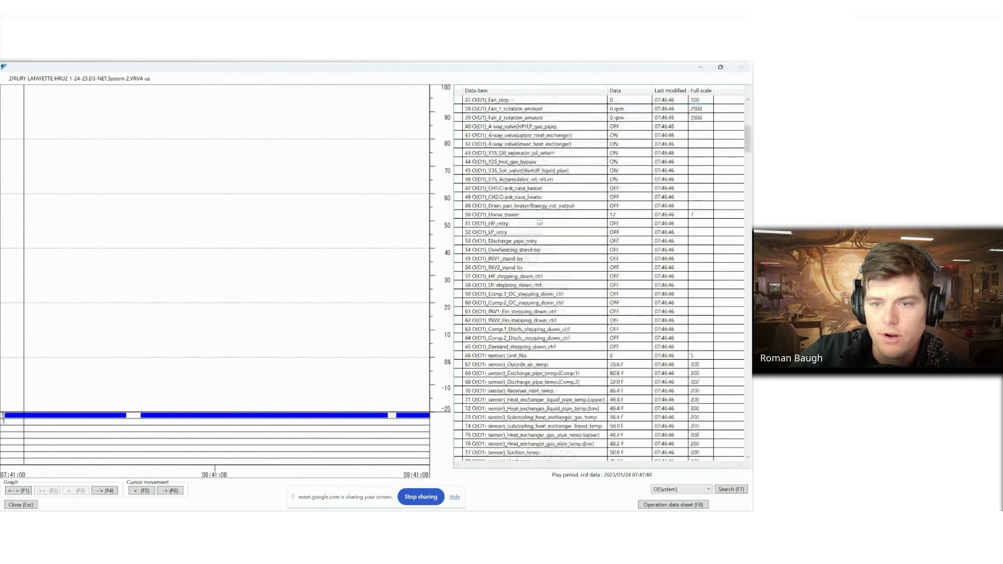
pyautogui.scroll(-1, 539, 223)
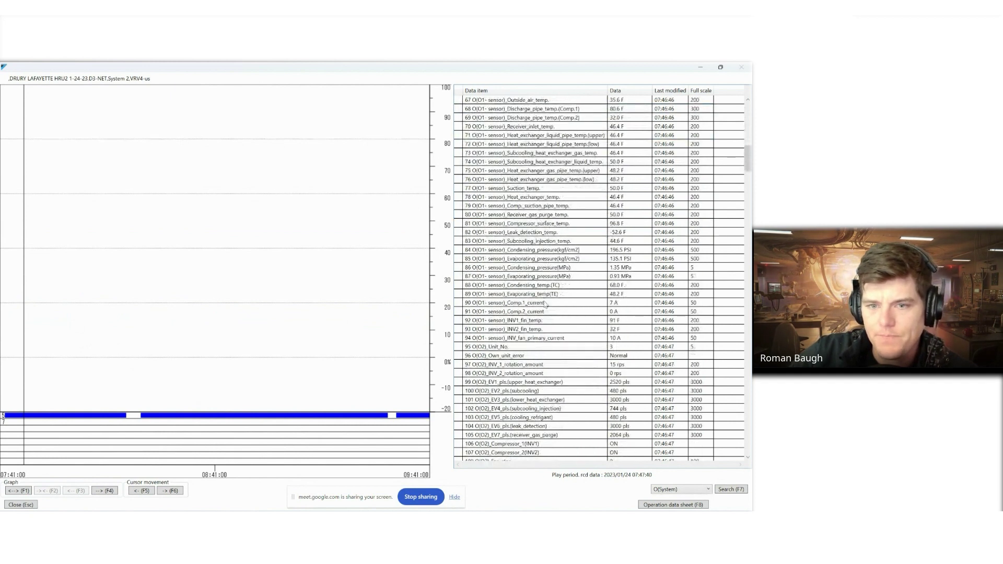
pyautogui.click(554, 289)
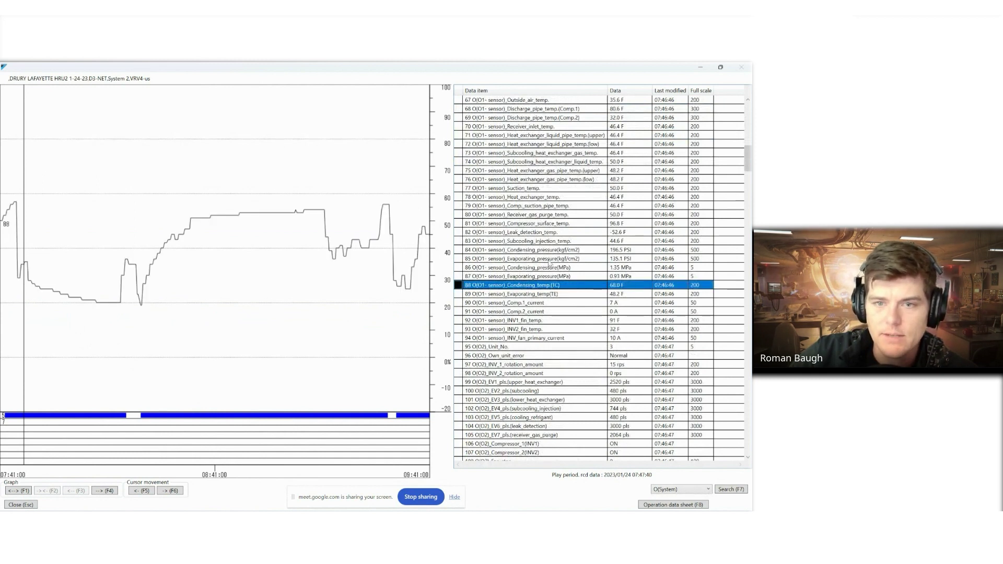
pyautogui.scroll(2, 556, 246)
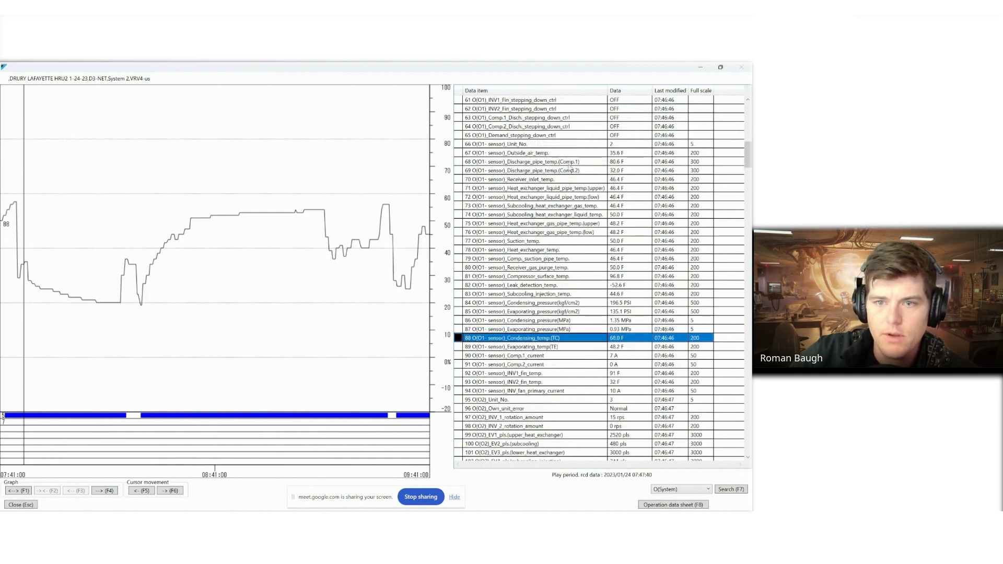
pyautogui.click(569, 162)
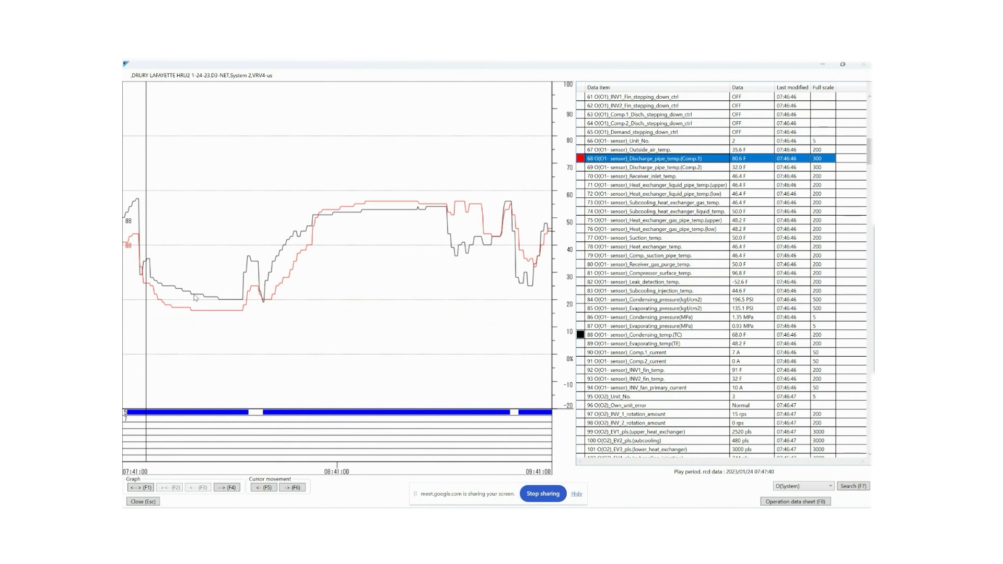
# Move the time cursor to 09:13:55, showing 168.8 F discharge pipe and 73.4 F condensing
pyautogui.moveTo(159, 295); pyautogui.dragTo(200, 307)
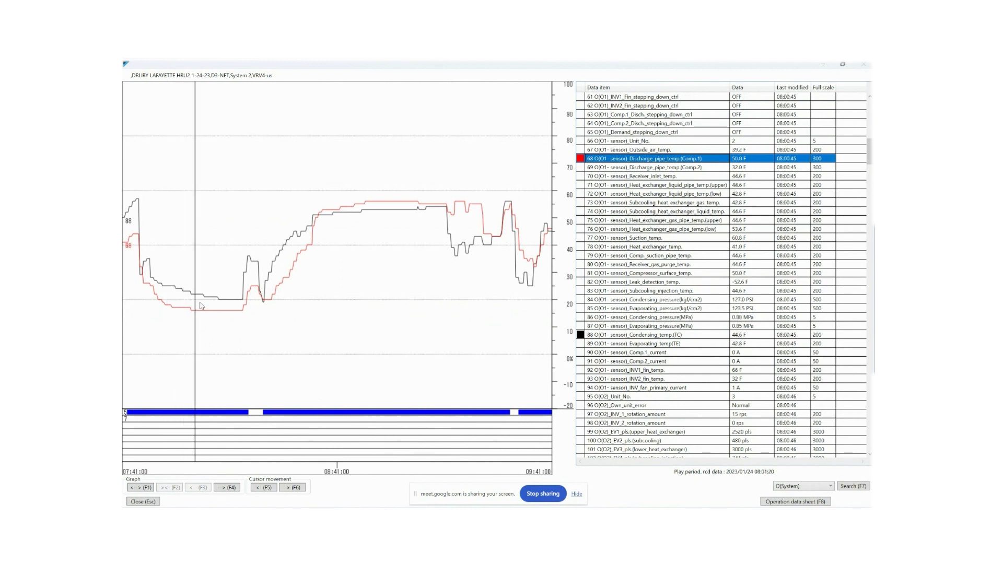
pyautogui.click(177, 296)
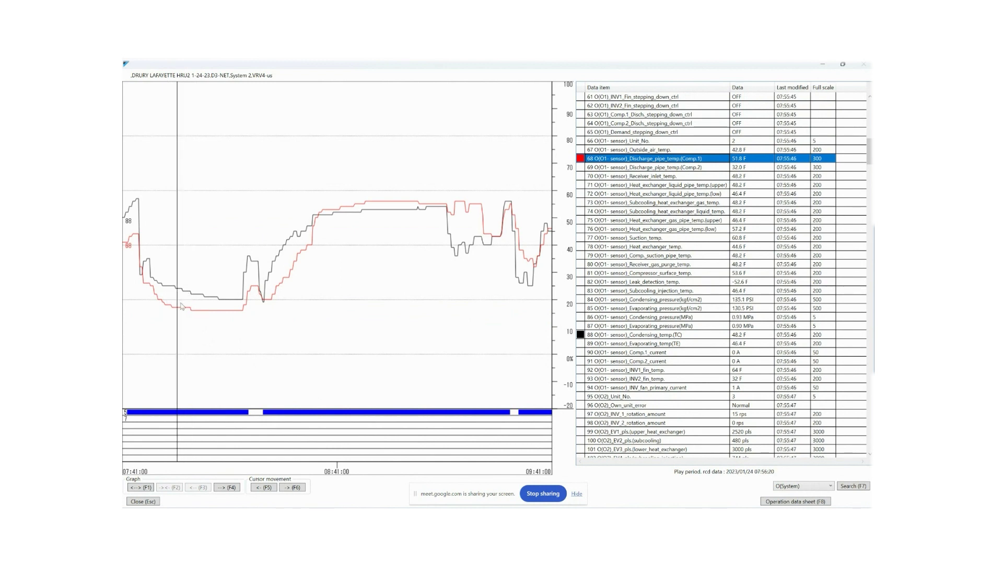
pyautogui.click(457, 239)
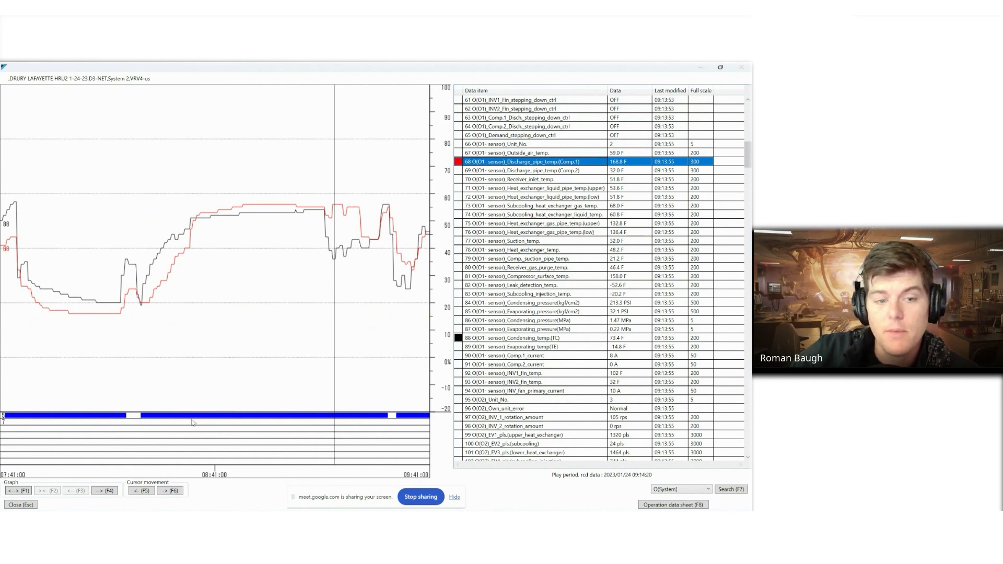
# Zoom the graph in to one hour and half an hour, then back out to two hours
pyautogui.click(23, 491)
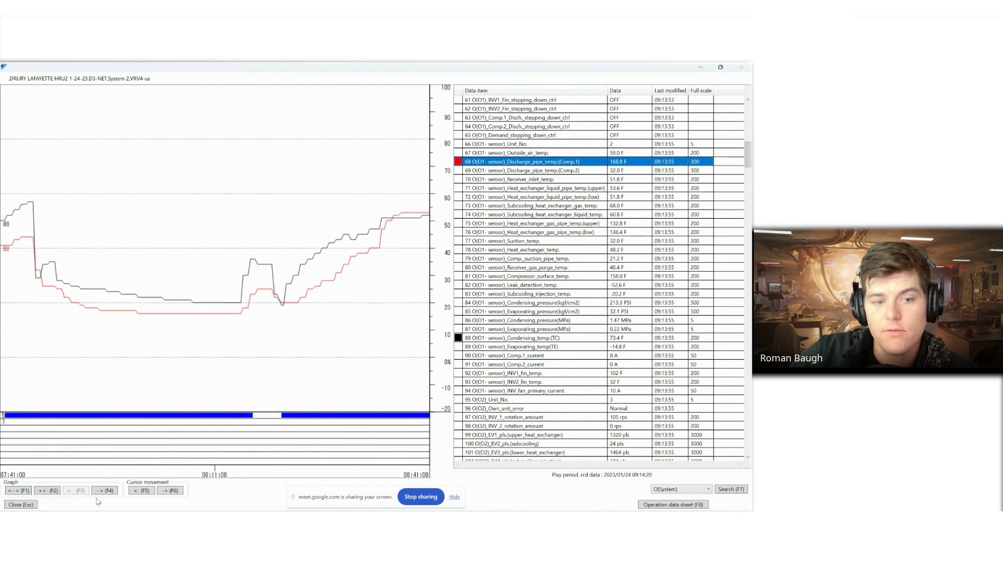
pyautogui.click(26, 493)
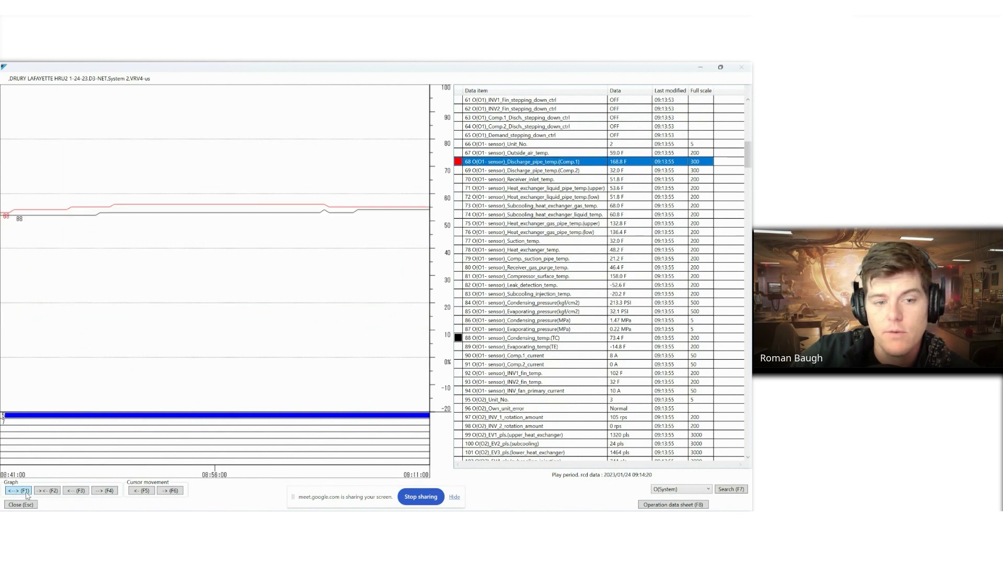
pyautogui.click(108, 492)
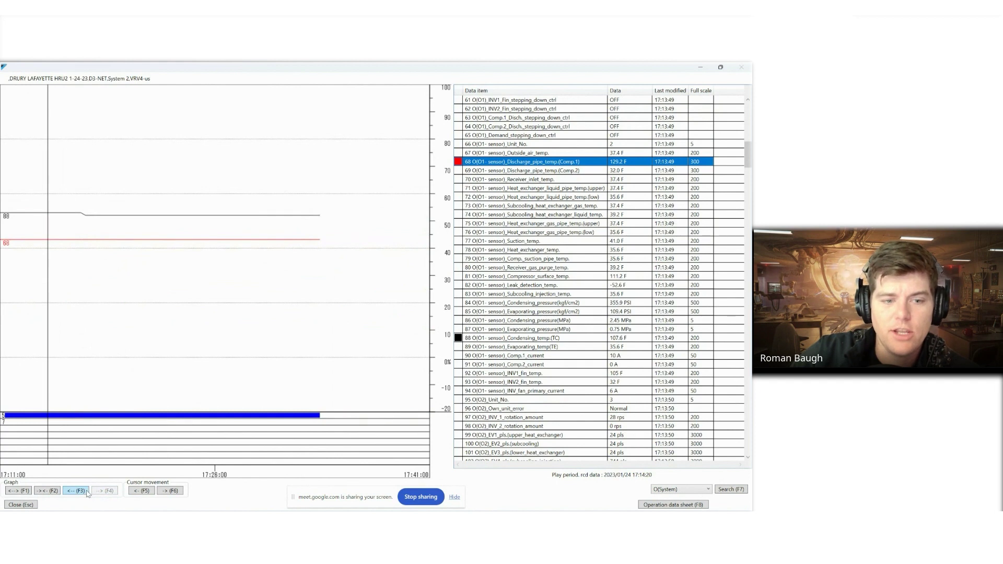
pyautogui.click(88, 494)
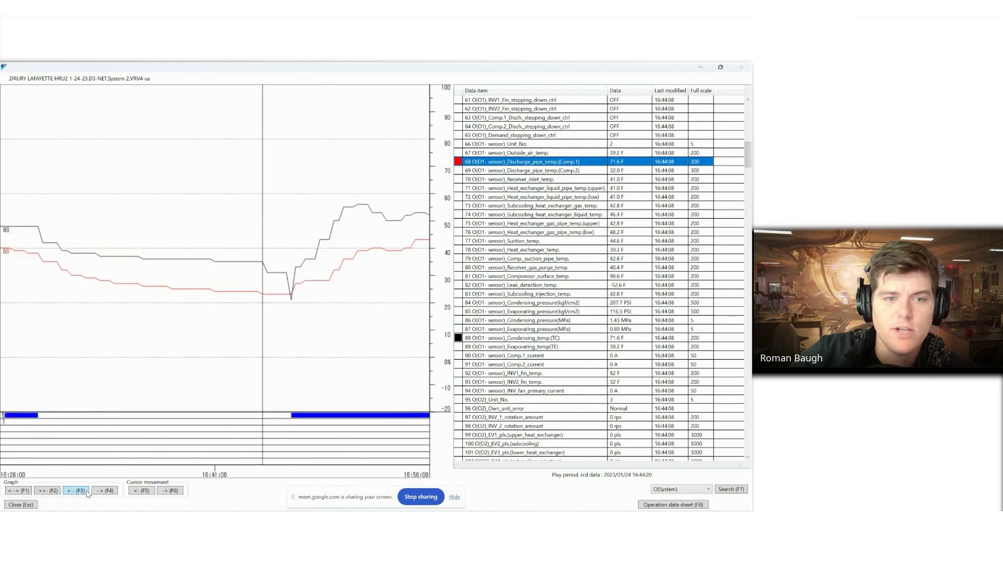
pyautogui.click(44, 491)
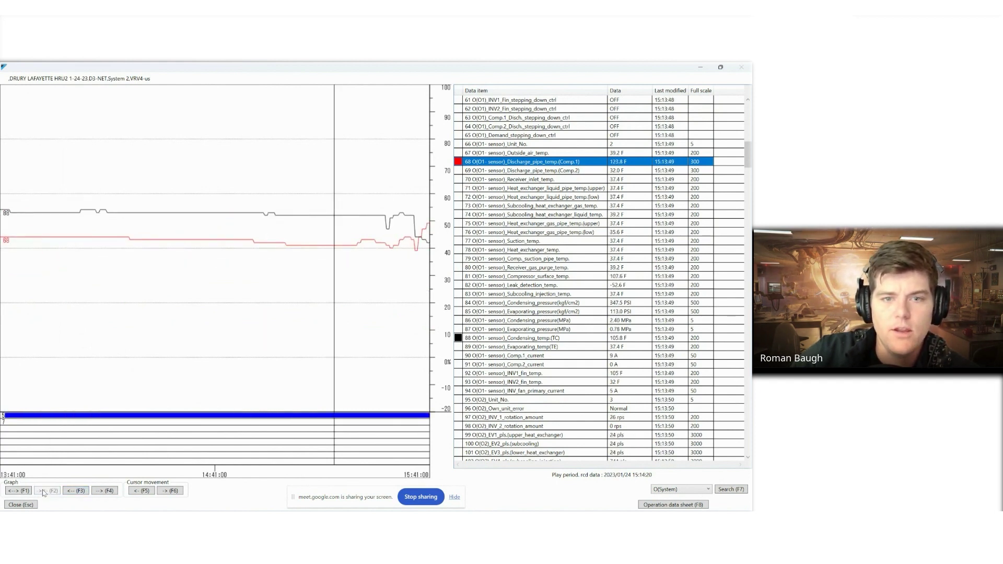
# Page the two-hour graph back and forth through the recorded temperature history
pyautogui.click(75, 491)
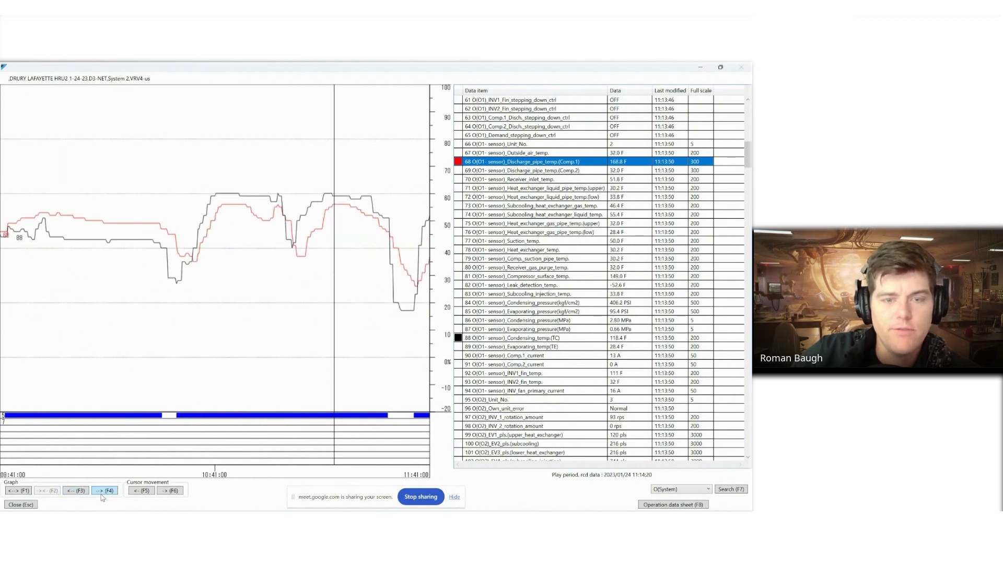
pyautogui.click(108, 494)
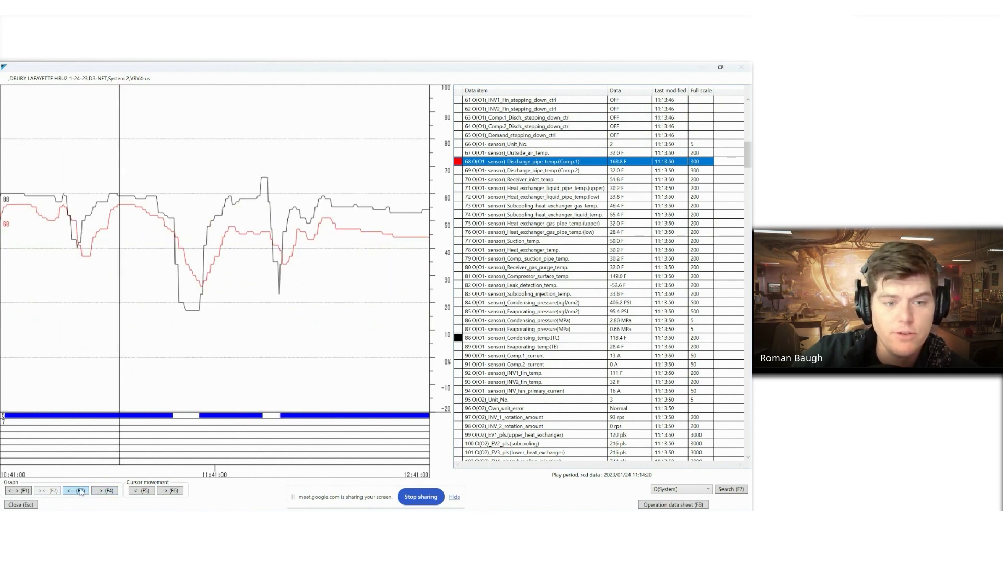
pyautogui.click(82, 492)
pyautogui.click(81, 491)
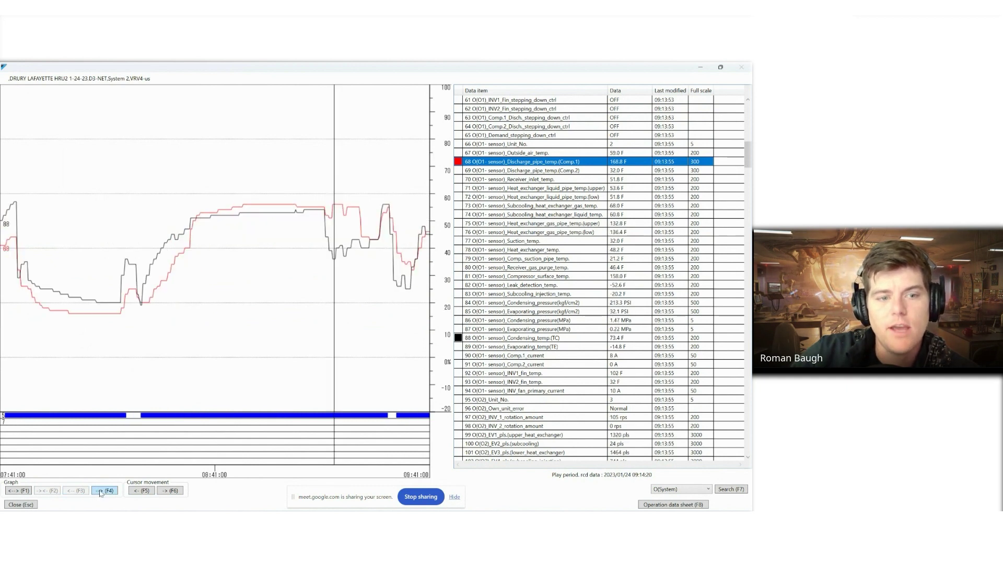
pyautogui.click(105, 491)
pyautogui.click(107, 492)
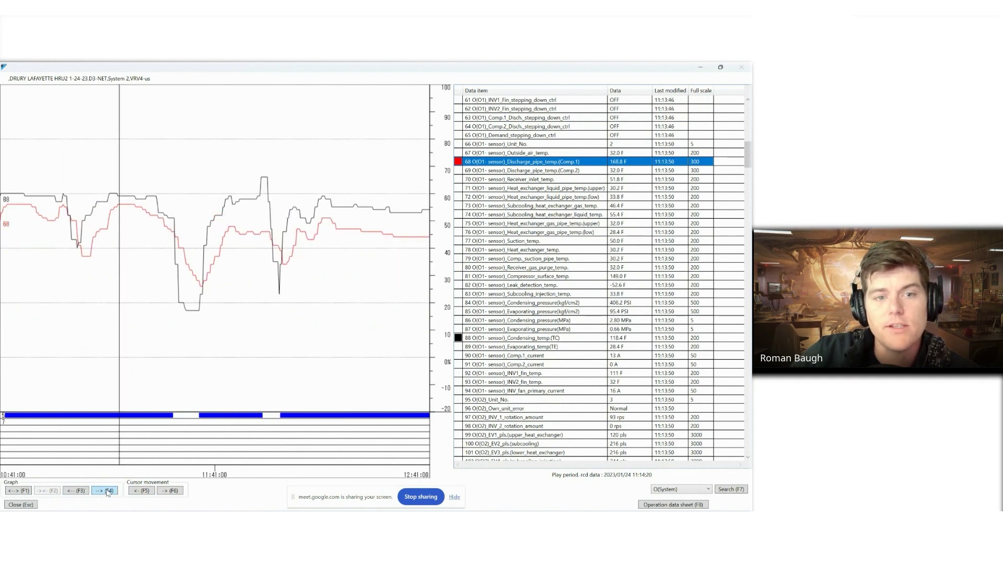
pyautogui.click(107, 492)
pyautogui.click(103, 492)
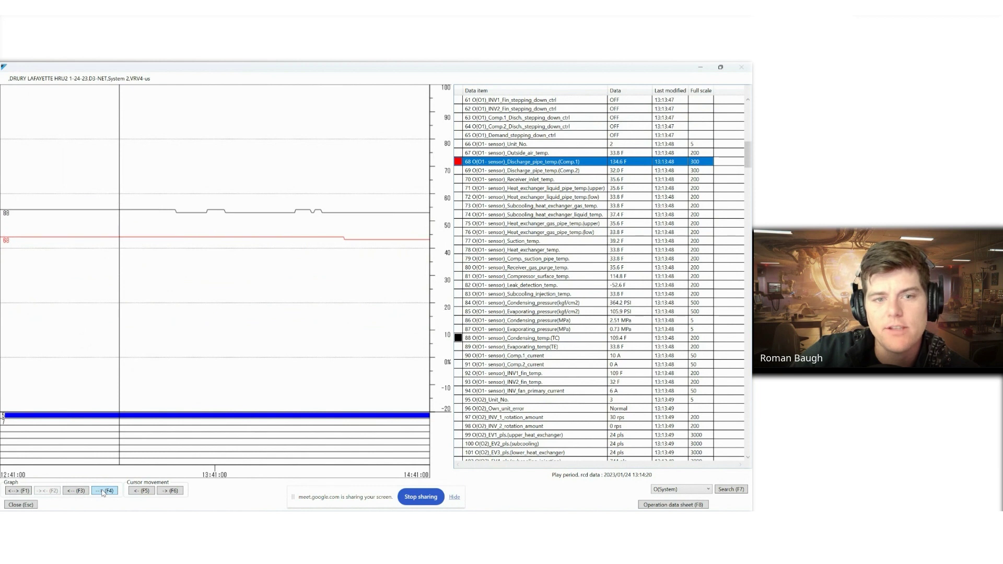
pyautogui.click(103, 492)
pyautogui.click(80, 492)
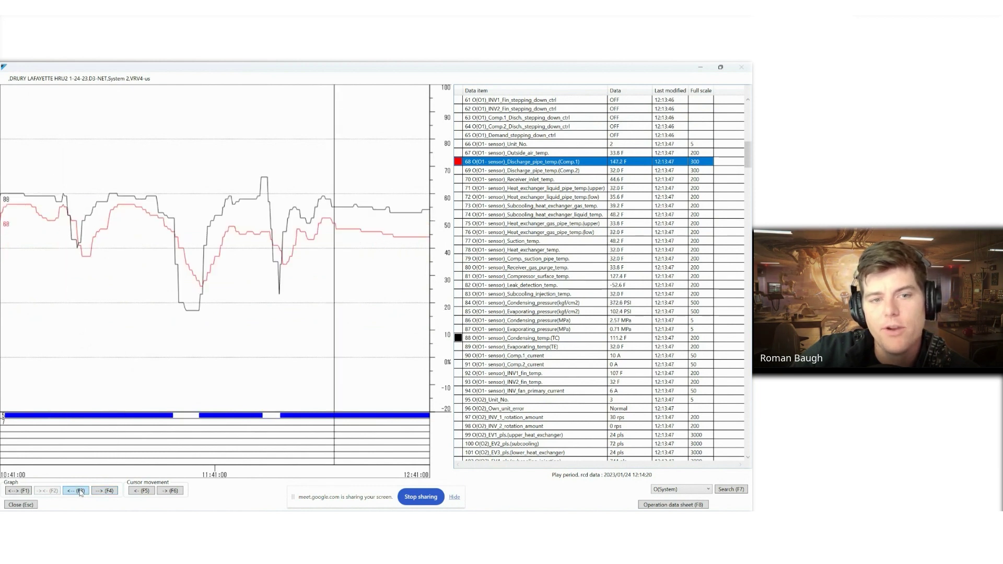
pyautogui.click(80, 491)
pyautogui.click(101, 492)
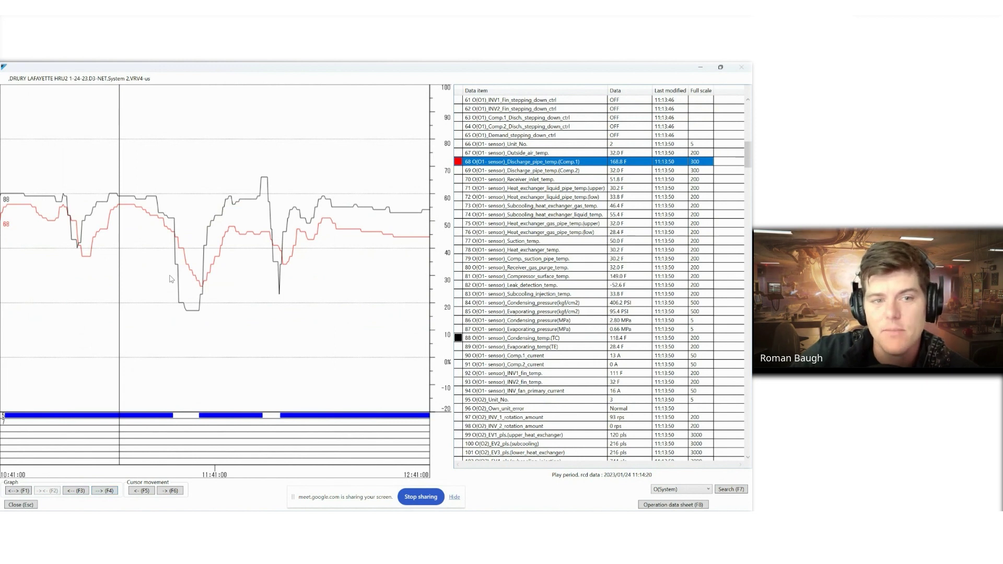
# Place the reading point at about 11:05 and step it later in time
pyautogui.moveTo(92, 250); pyautogui.dragTo(89, 251)
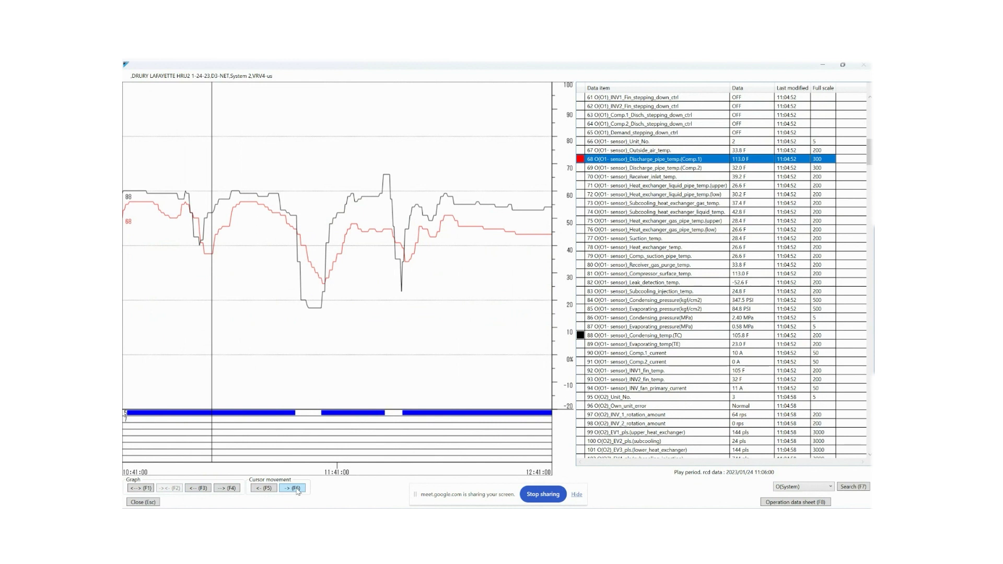
pyautogui.click(297, 489)
pyautogui.click(298, 490)
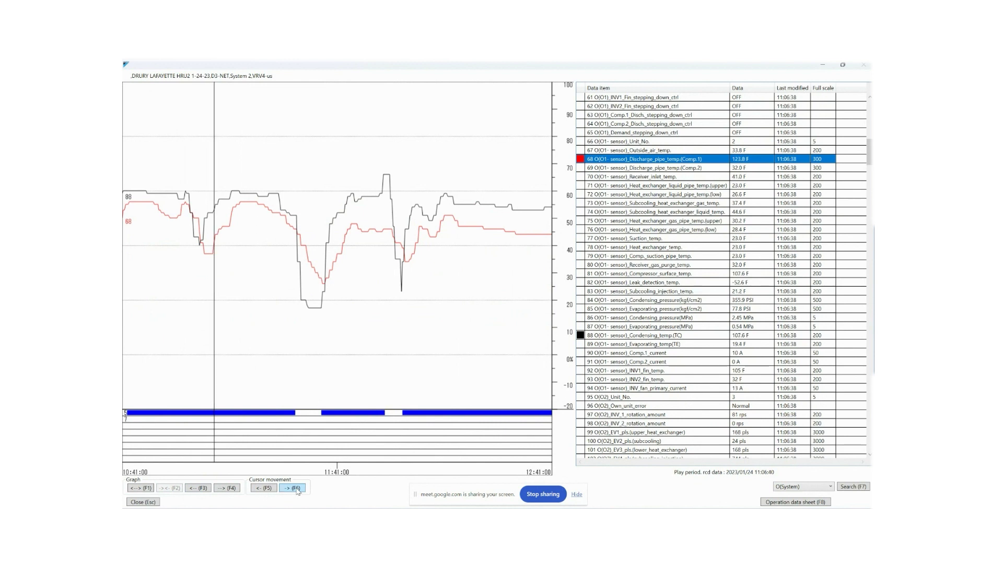
pyautogui.click(297, 490)
pyautogui.click(297, 490)
pyautogui.click(297, 490)
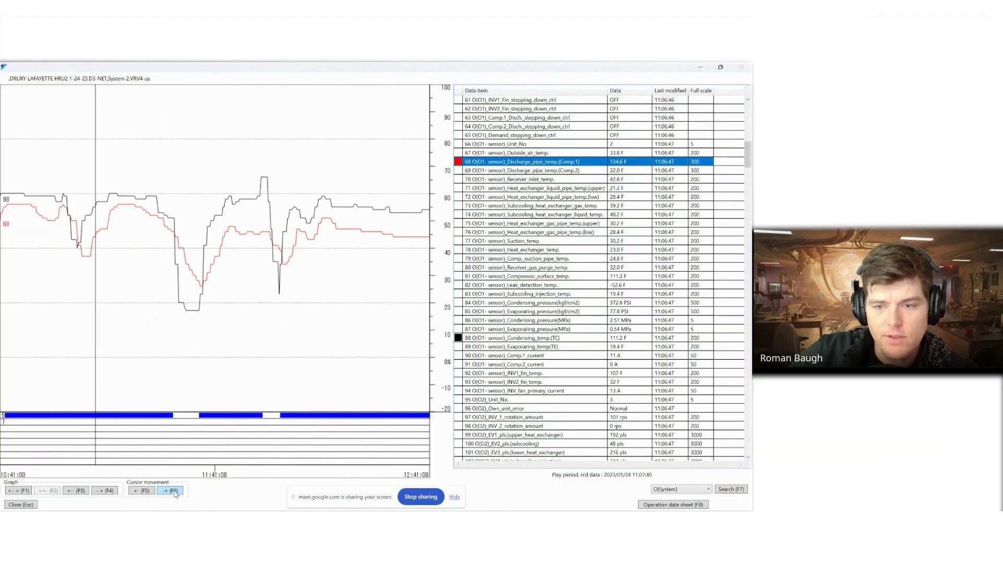
pyautogui.click(175, 493)
pyautogui.click(175, 494)
pyautogui.click(176, 493)
pyautogui.click(175, 493)
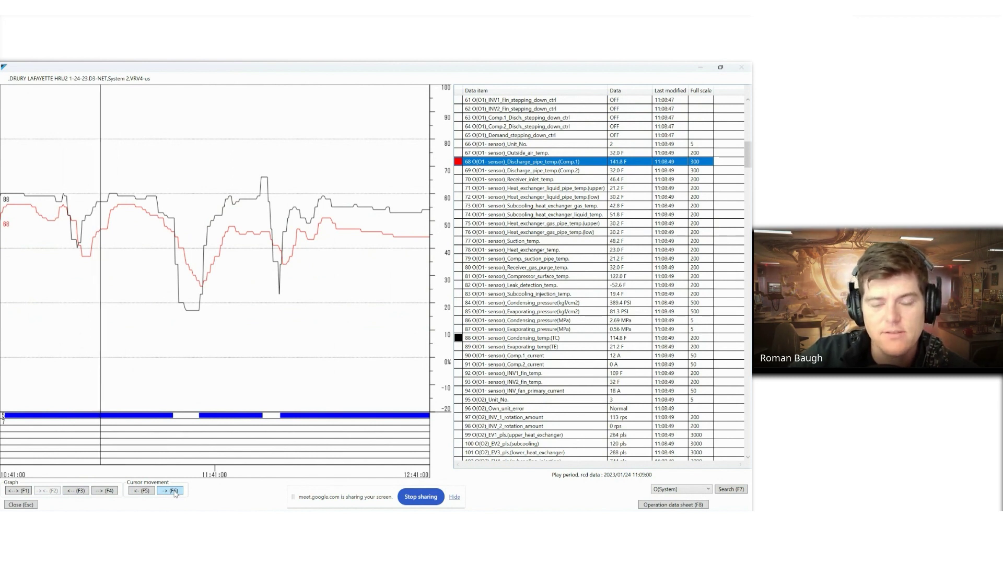
pyautogui.click(175, 493)
pyautogui.click(175, 493)
pyautogui.click(175, 494)
pyautogui.click(175, 494)
pyautogui.click(175, 494)
pyautogui.click(175, 493)
pyautogui.click(175, 493)
pyautogui.click(175, 493)
pyautogui.click(175, 494)
pyautogui.click(175, 493)
pyautogui.click(176, 493)
pyautogui.click(175, 494)
pyautogui.click(175, 493)
pyautogui.click(175, 494)
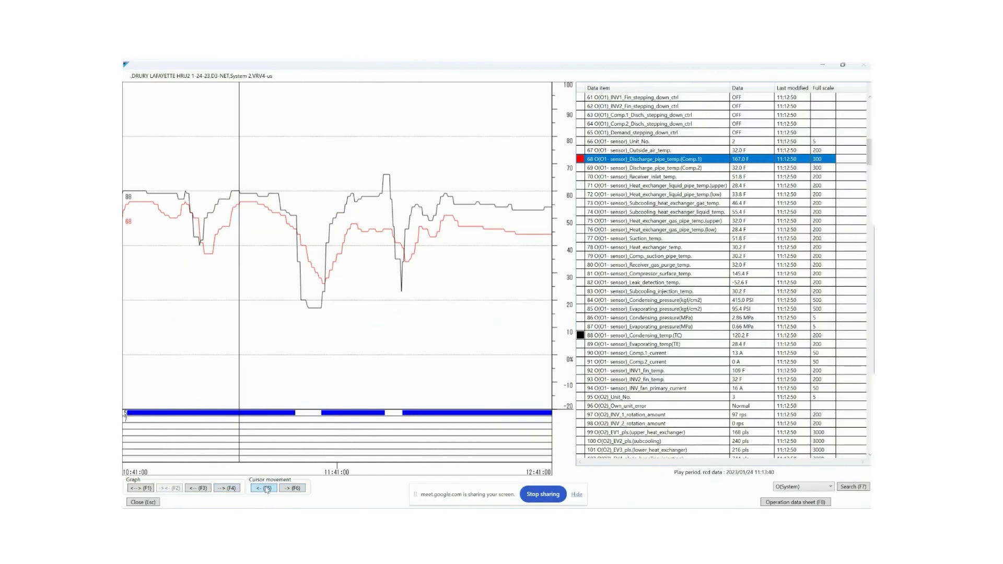
# Step the reading point back and forth to settle at about 11:11
pyautogui.click(266, 488)
pyautogui.click(266, 488)
pyautogui.click(266, 489)
pyautogui.click(266, 489)
pyautogui.click(265, 488)
pyautogui.click(266, 488)
pyautogui.click(266, 488)
pyautogui.click(266, 489)
pyautogui.click(303, 494)
pyautogui.click(303, 493)
pyautogui.click(303, 493)
pyautogui.click(303, 493)
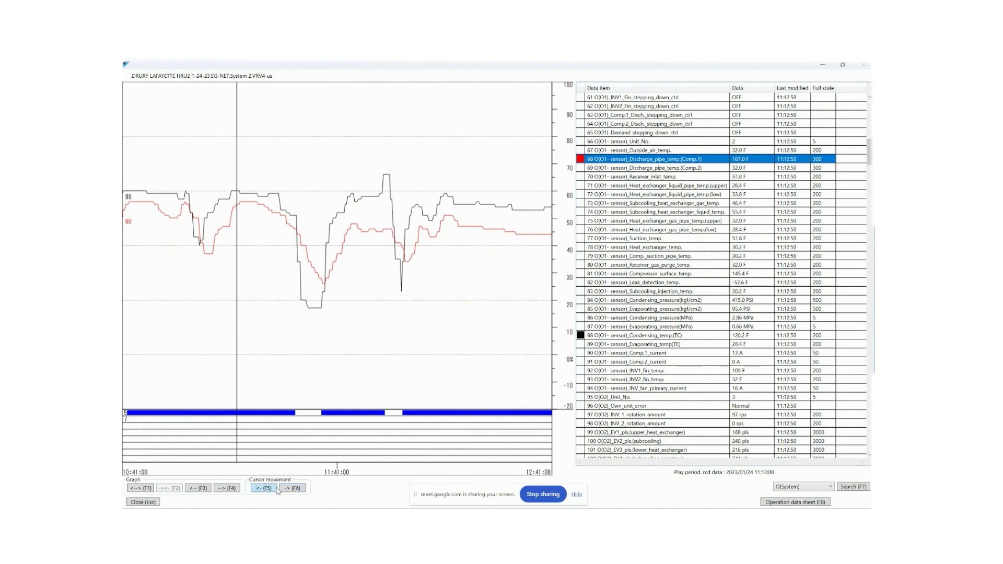
pyautogui.click(278, 491)
pyautogui.click(277, 491)
pyautogui.click(277, 491)
pyautogui.click(277, 491)
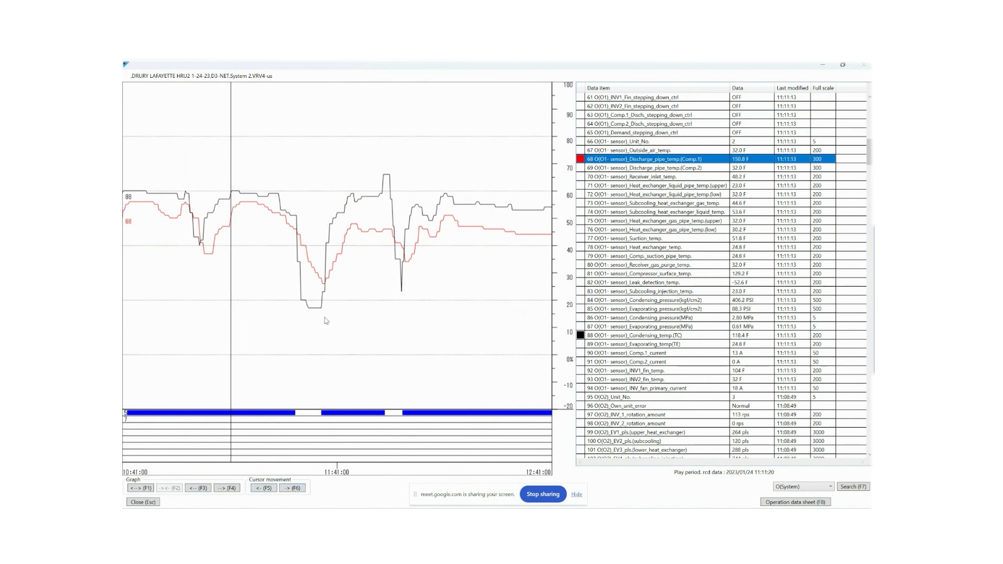
# Shift the graph an hour later, then page back to the 09:41–11:41 window
pyautogui.click(224, 490)
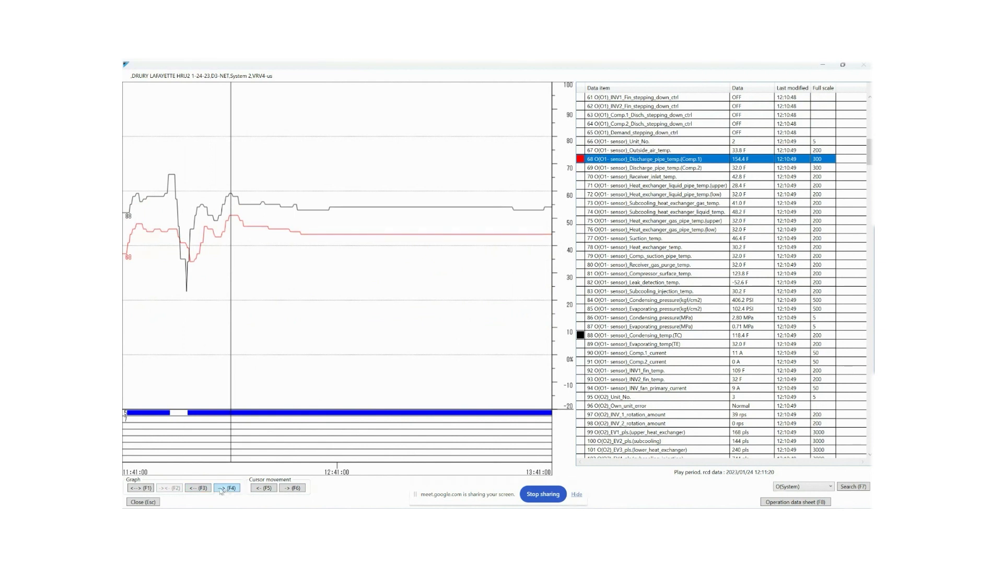
pyautogui.click(227, 489)
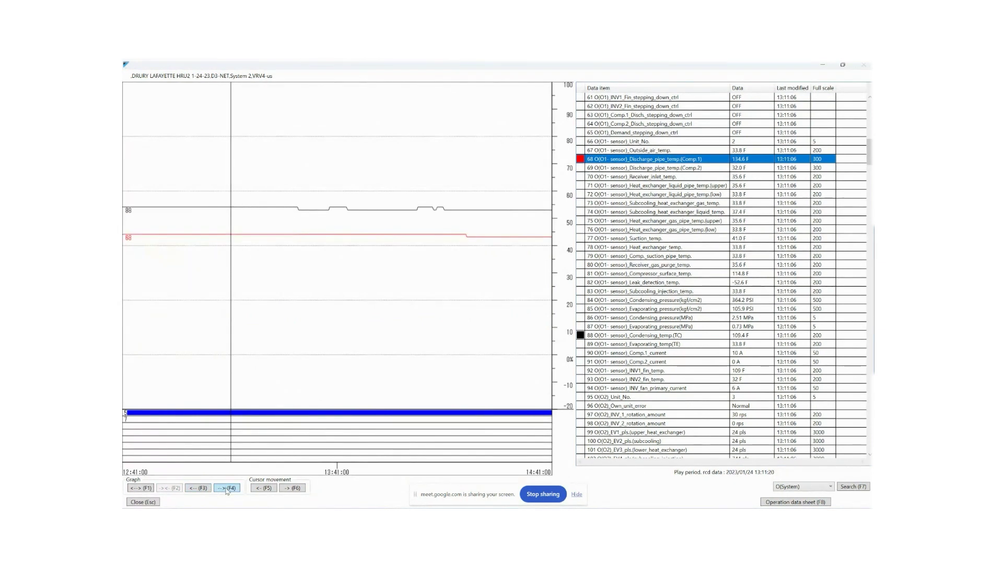
pyautogui.click(202, 489)
pyautogui.click(202, 488)
pyautogui.click(202, 489)
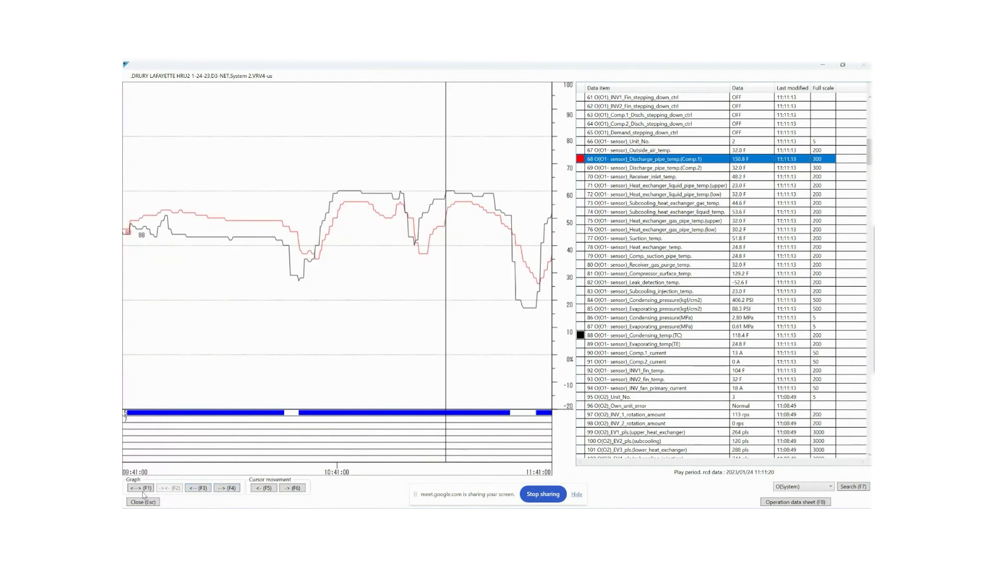
# Hide the screen-sharing notice and remove the remaining temperature trace from the graph
pyautogui.click(576, 495)
pyautogui.scroll(10, 664, 350)
pyautogui.scroll(-10, 541, 352)
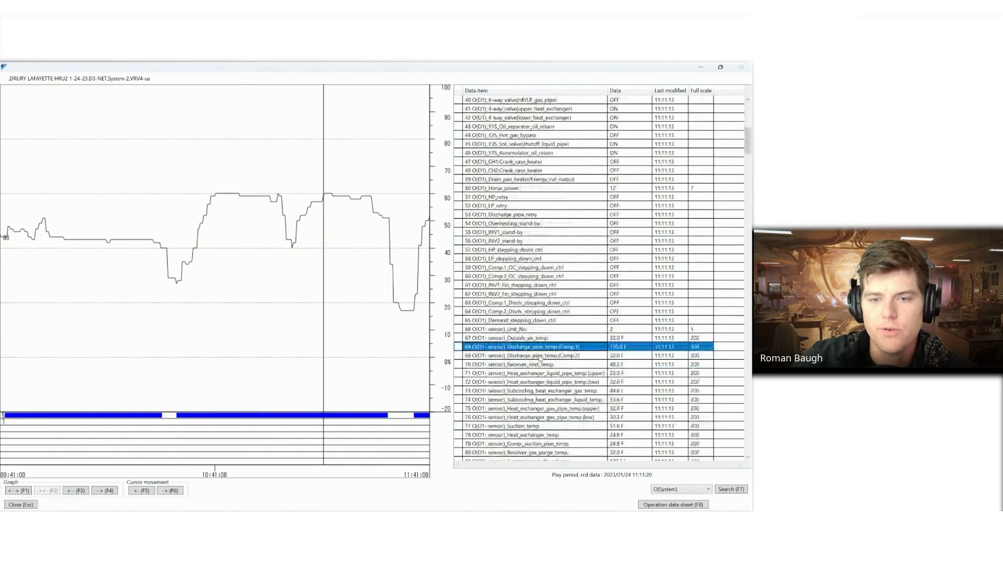
pyautogui.click(533, 339)
# Return to the top of the data list and step through the first system items, from Fan_Only
pyautogui.scroll(20, 533, 343)
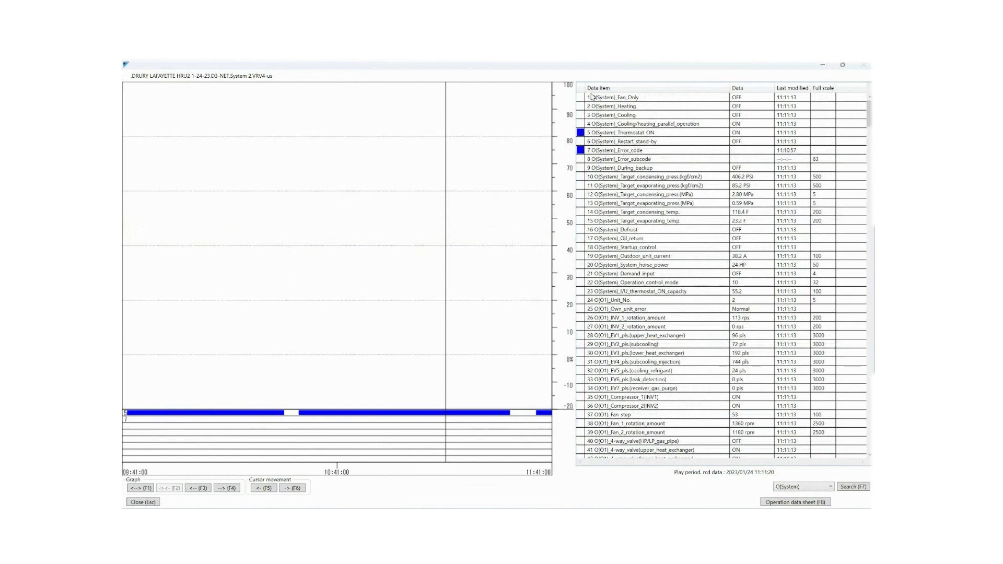
pyautogui.click(592, 98)
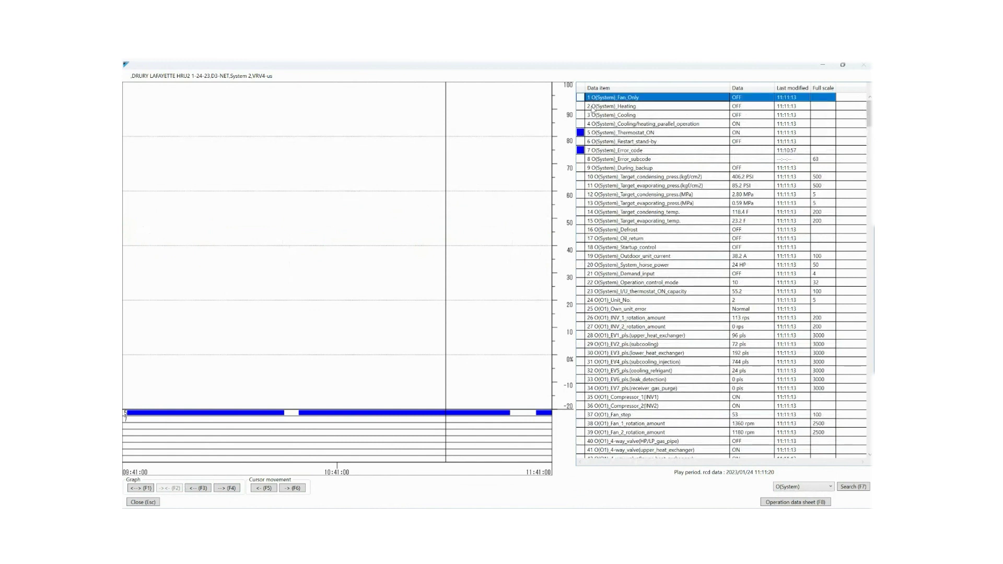
pyautogui.click(593, 106)
pyautogui.click(592, 125)
pyautogui.click(594, 141)
pyautogui.scroll(-6, 591, 193)
pyautogui.scroll(-20, 591, 193)
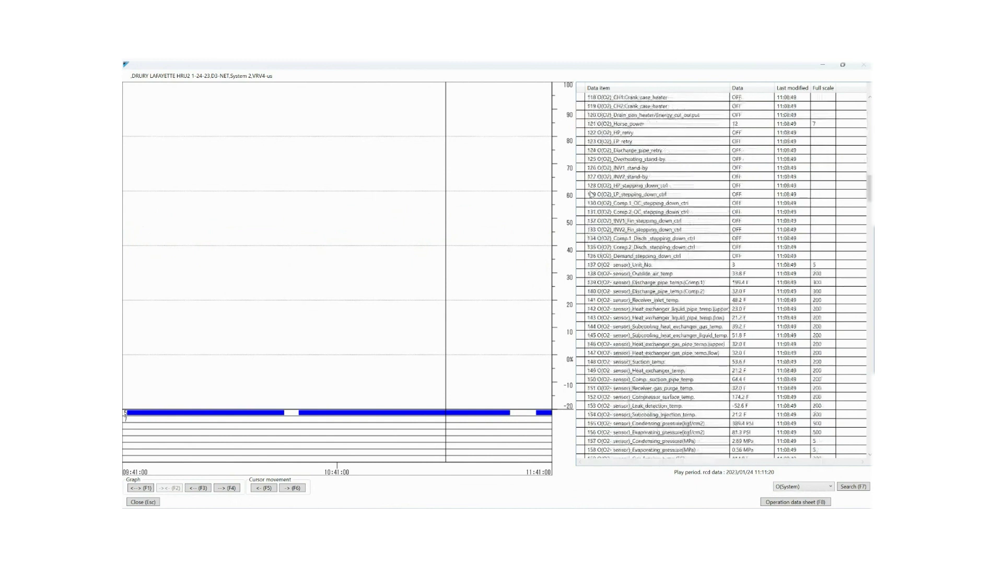
pyautogui.scroll(-20, 591, 194)
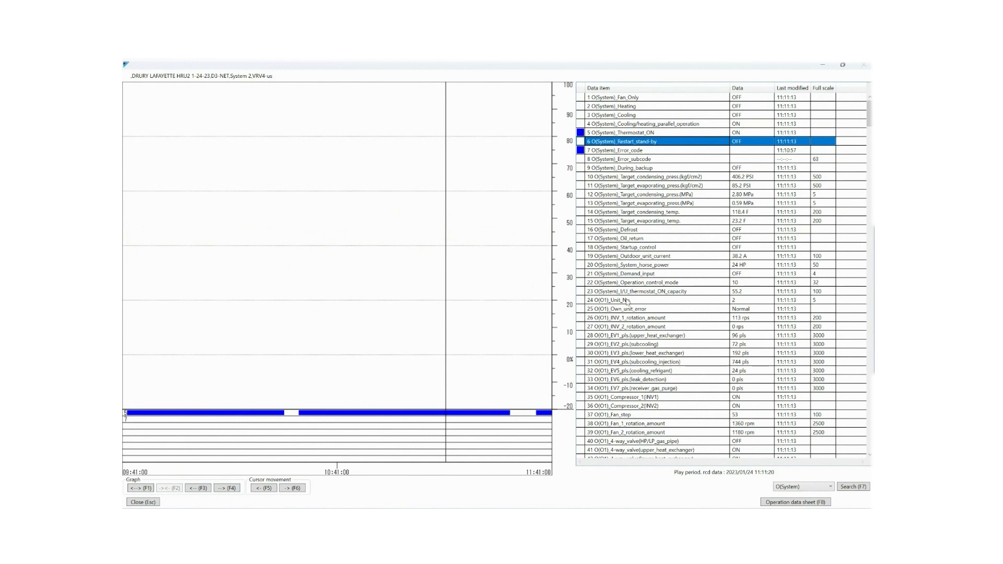
pyautogui.click(595, 99)
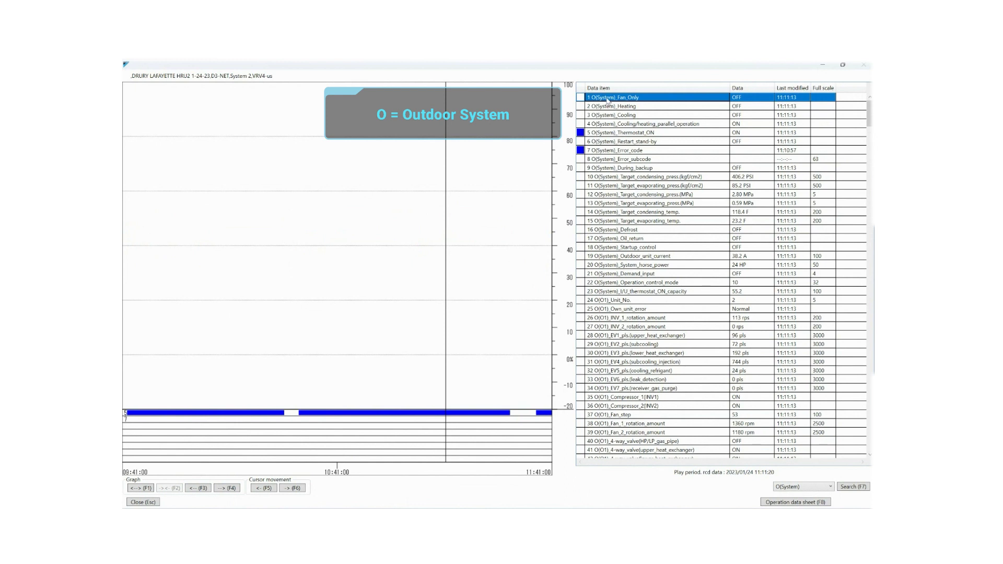
pyautogui.click(624, 107)
pyautogui.click(630, 116)
pyautogui.click(634, 107)
pyautogui.click(635, 98)
pyautogui.click(635, 107)
pyautogui.click(636, 116)
pyautogui.click(638, 124)
pyautogui.click(638, 133)
pyautogui.click(641, 151)
pyautogui.click(638, 212)
pyautogui.click(637, 229)
pyautogui.click(637, 247)
pyautogui.click(640, 203)
pyautogui.click(648, 187)
pyautogui.click(648, 178)
pyautogui.click(642, 196)
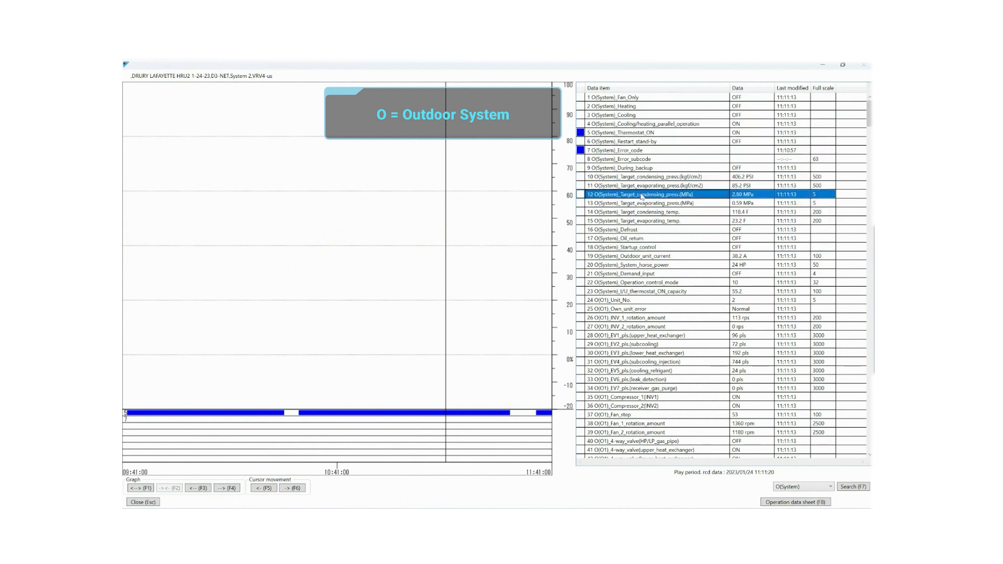
pyautogui.click(612, 301)
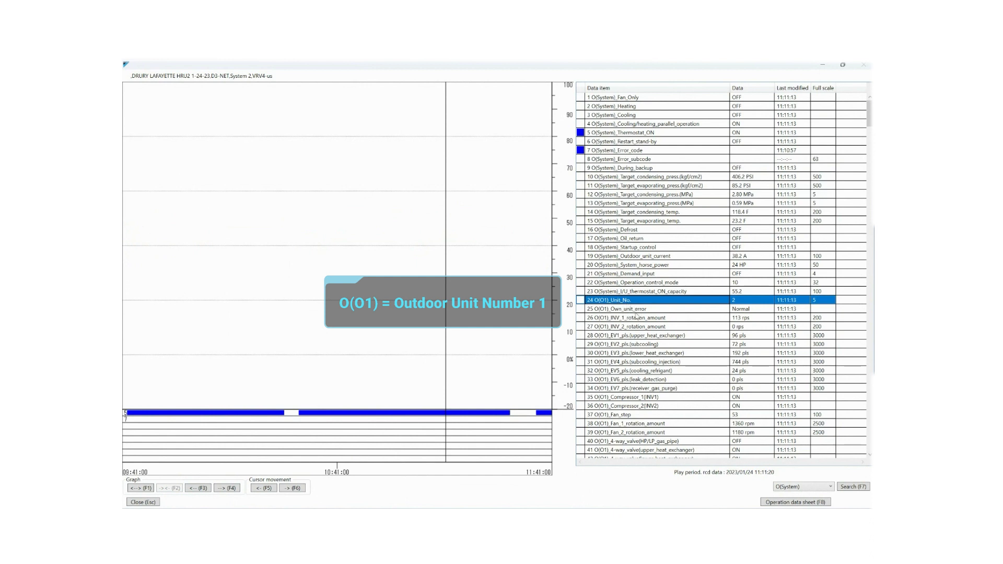
pyautogui.scroll(-5, 710, 349)
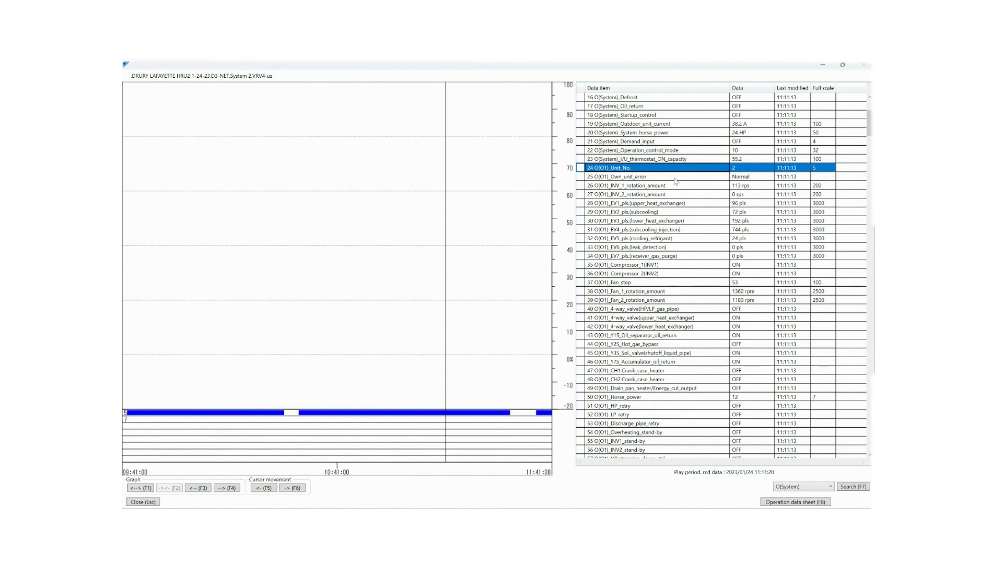
pyautogui.click(675, 179)
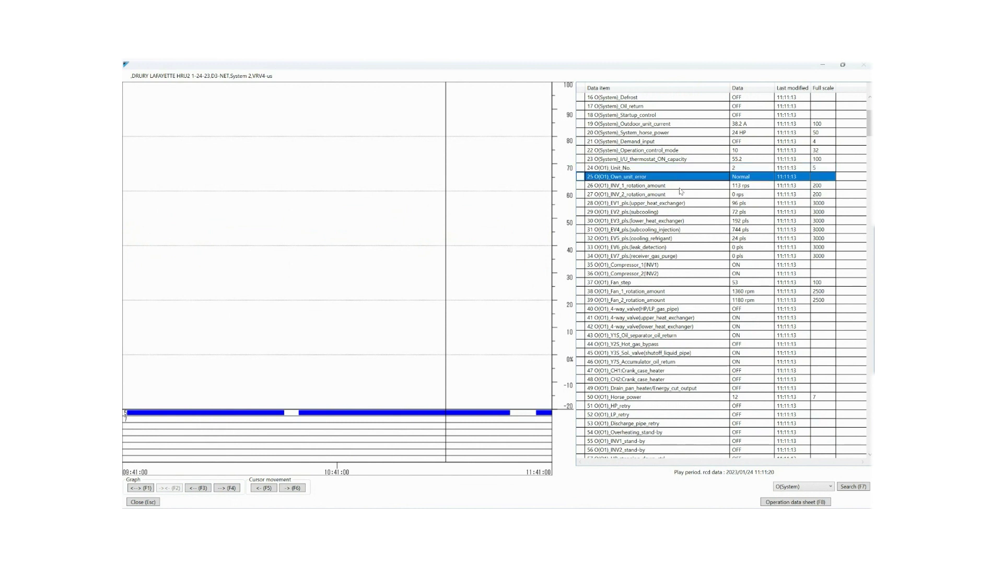
pyautogui.click(680, 189)
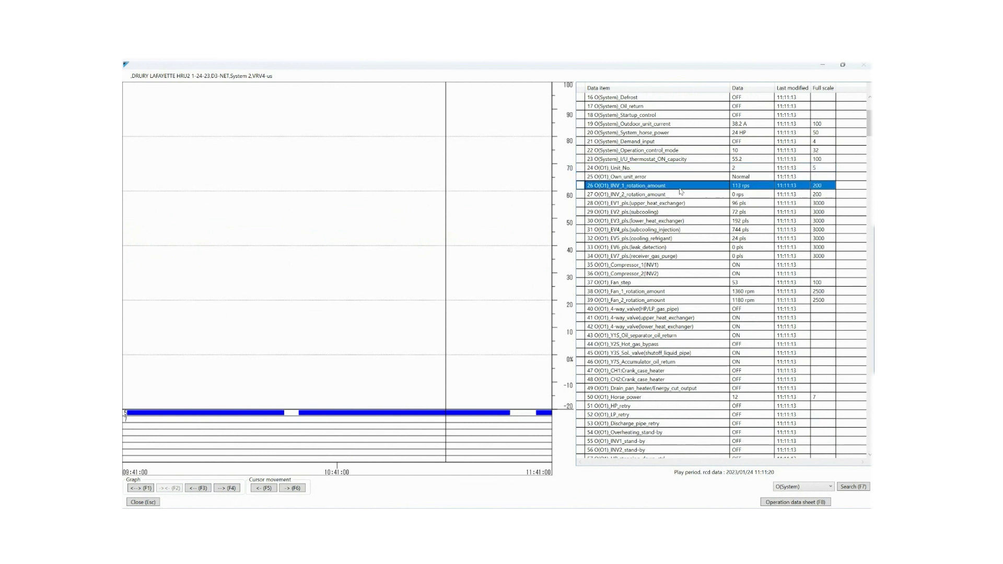
pyautogui.click(761, 194)
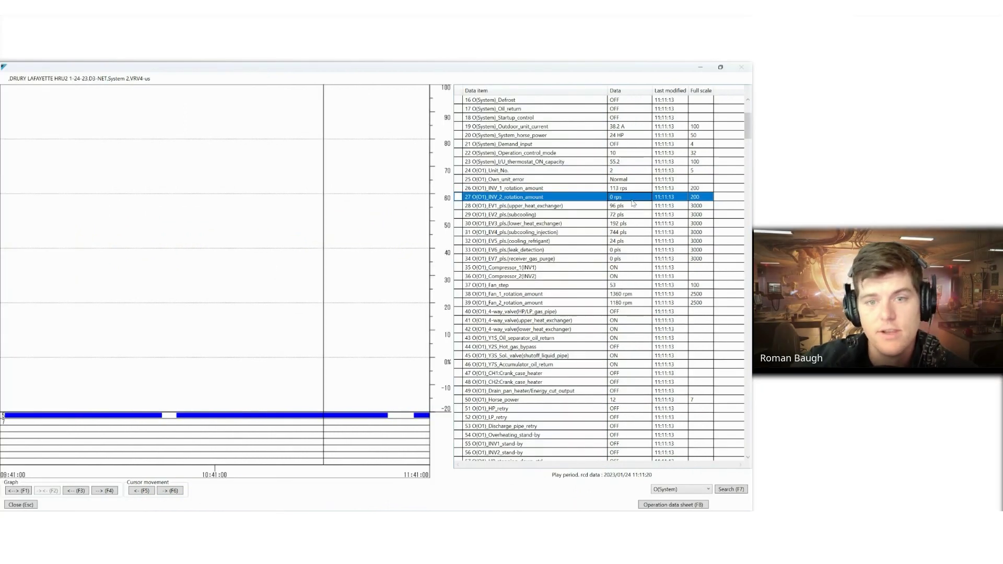
pyautogui.click(518, 205)
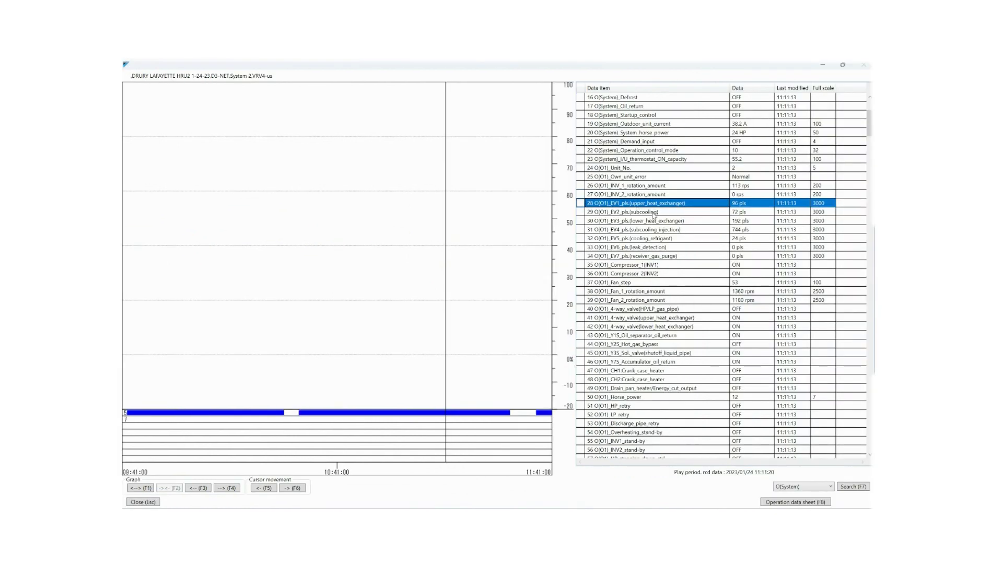
pyautogui.click(653, 214)
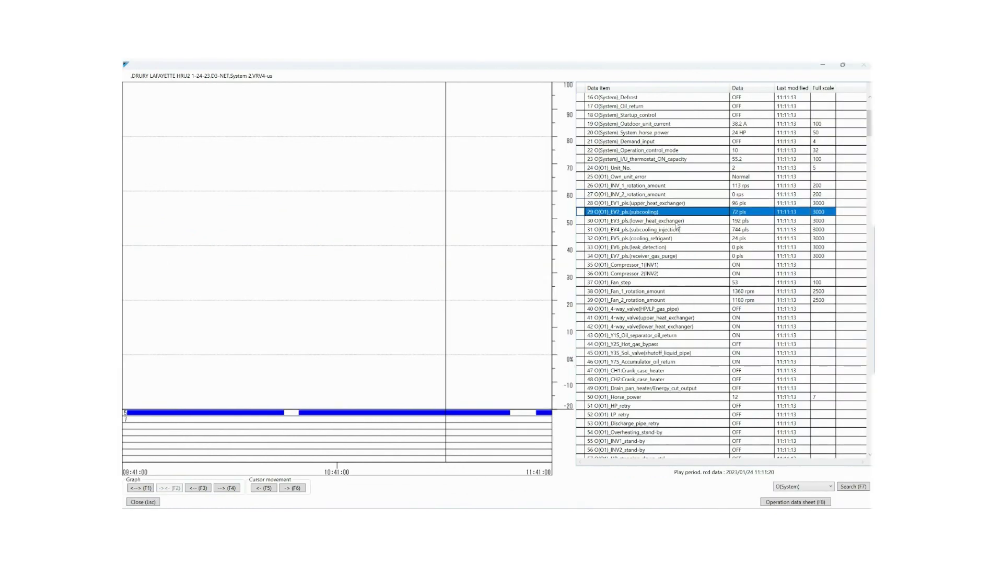
pyautogui.click(681, 222)
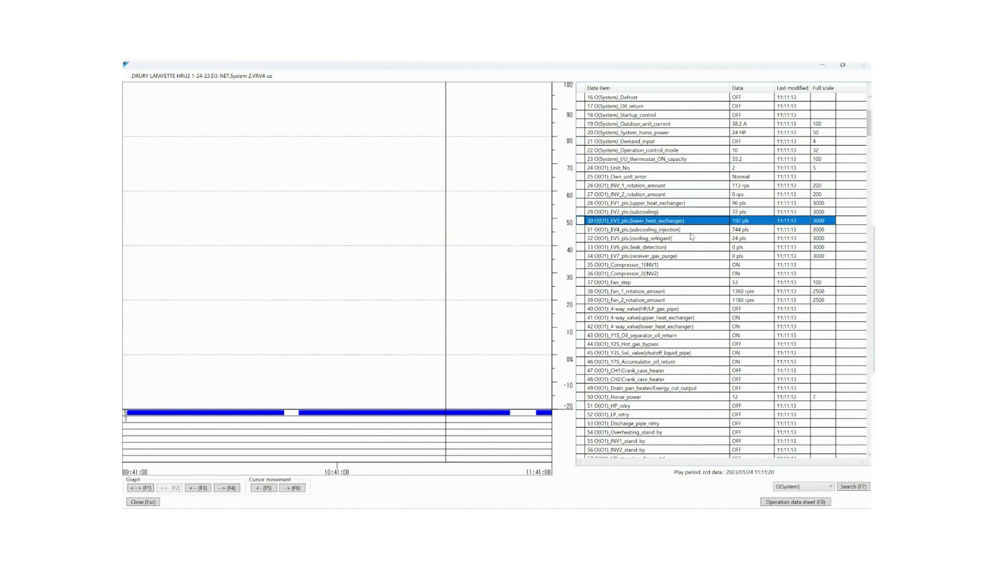
pyautogui.click(690, 232)
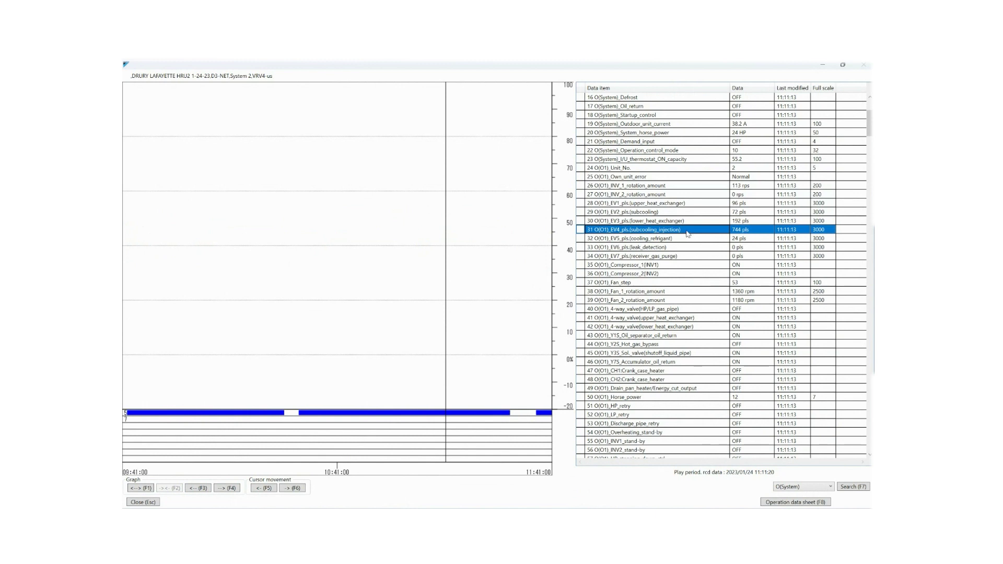
pyautogui.click(688, 239)
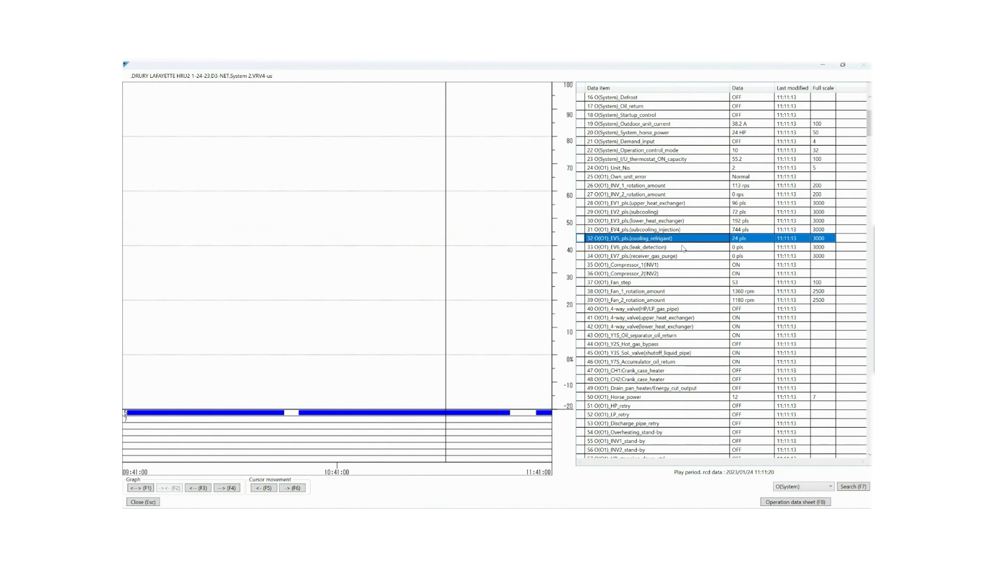
pyautogui.click(683, 249)
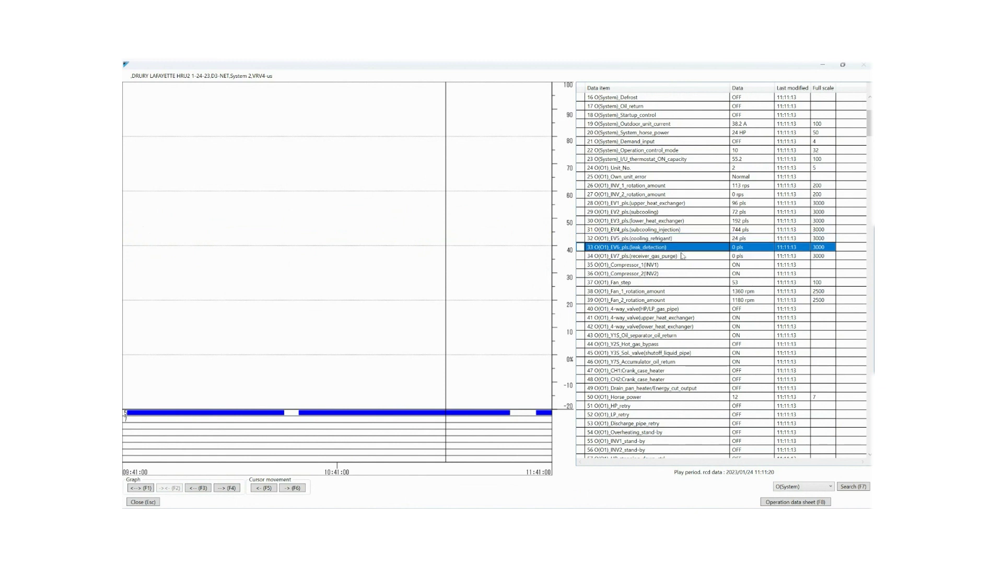
pyautogui.click(680, 258)
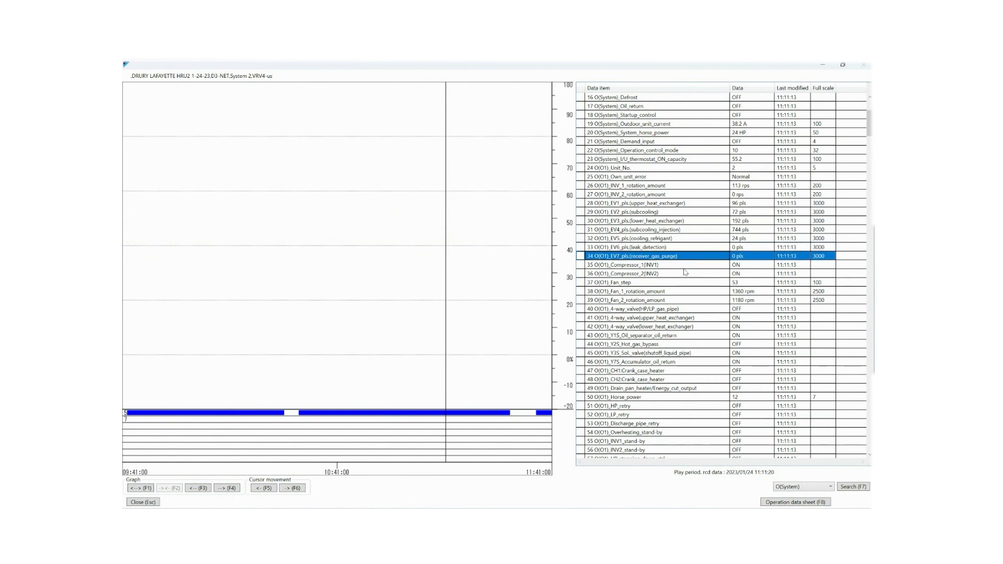
pyautogui.click(685, 266)
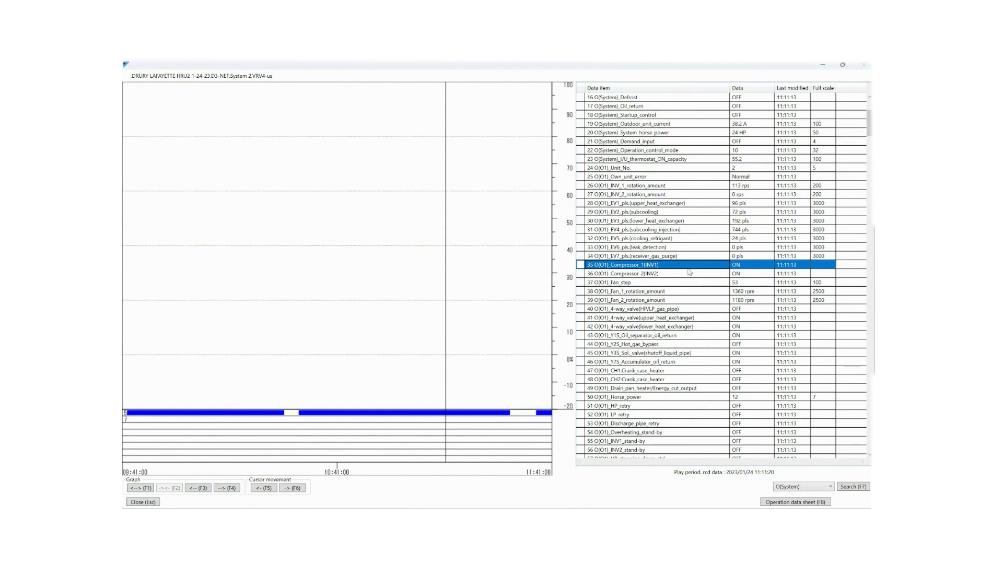
pyautogui.click(684, 275)
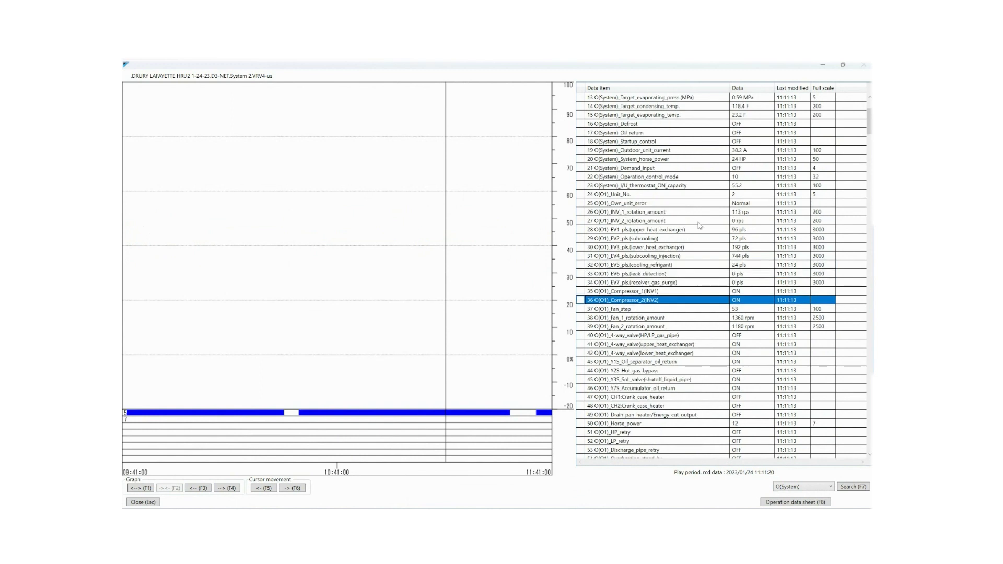
pyautogui.scroll(3, 698, 225)
pyautogui.scroll(-3, 700, 226)
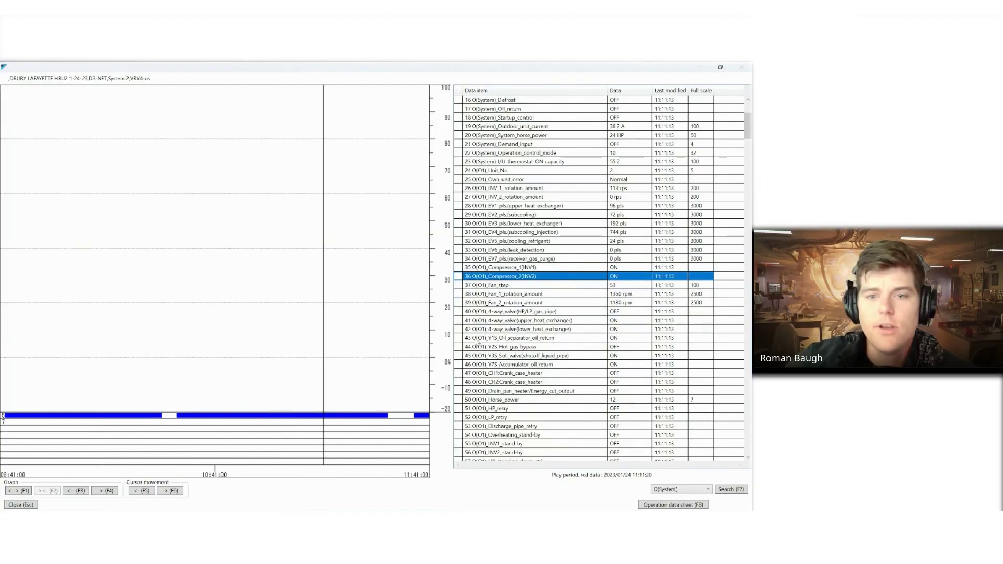
pyautogui.press('Down')
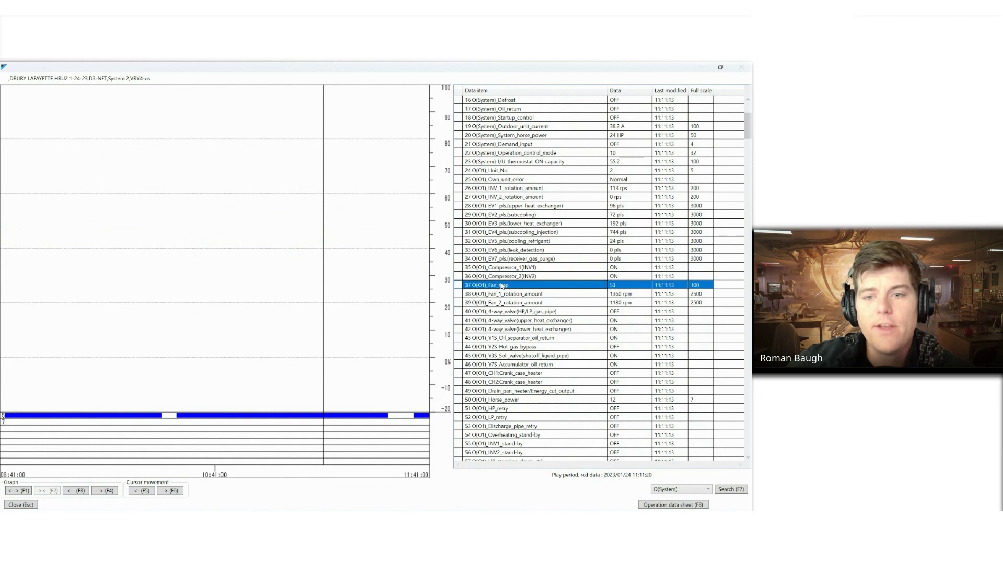
pyautogui.click(543, 294)
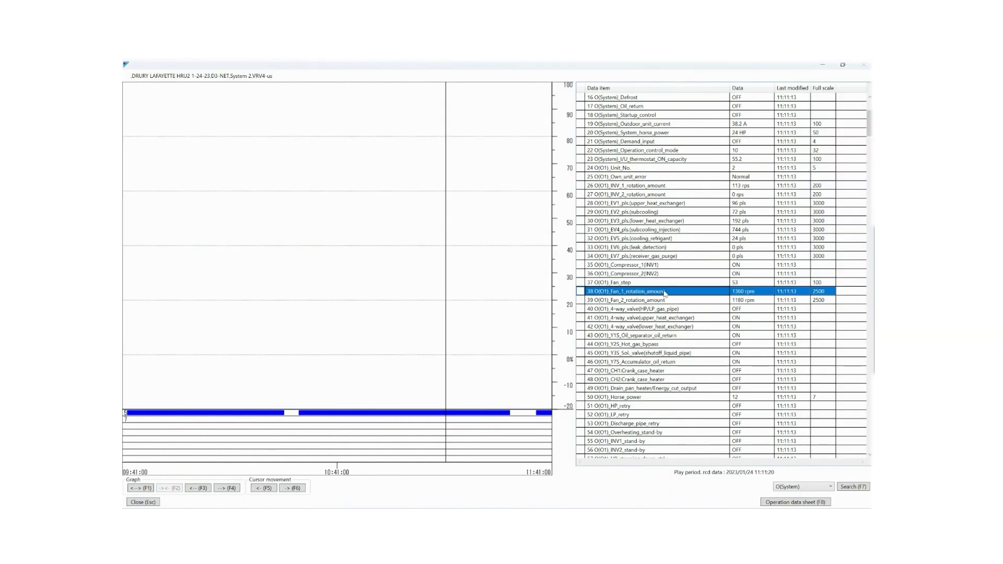
pyautogui.press('Up')
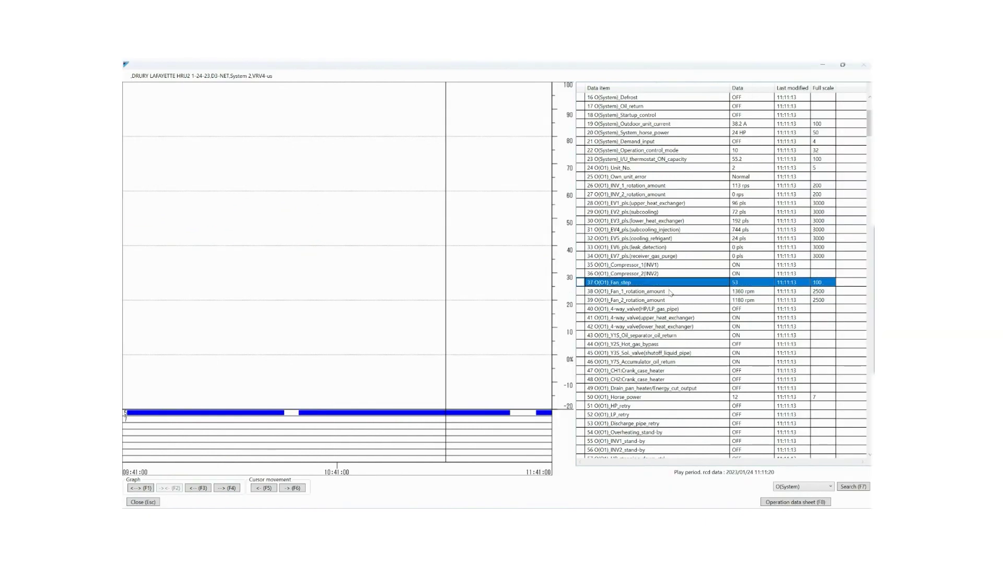
pyautogui.click(692, 295)
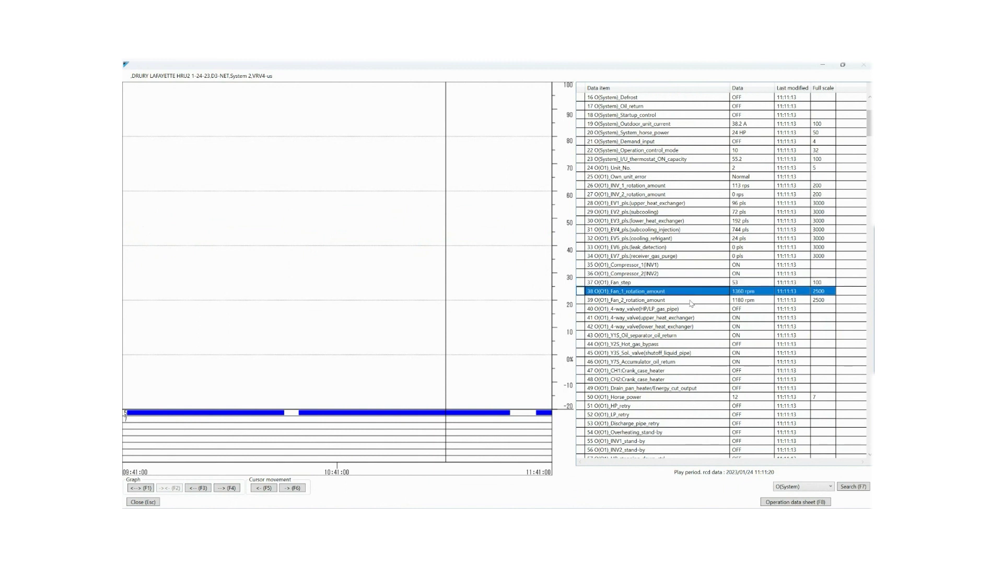
pyautogui.click(690, 304)
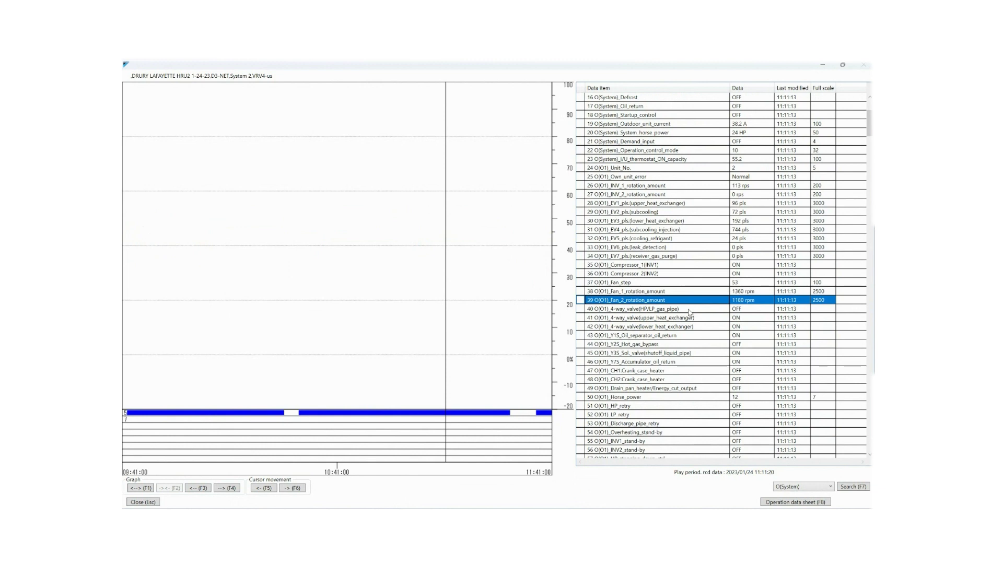
pyautogui.click(689, 311)
pyautogui.scroll(-2, 689, 313)
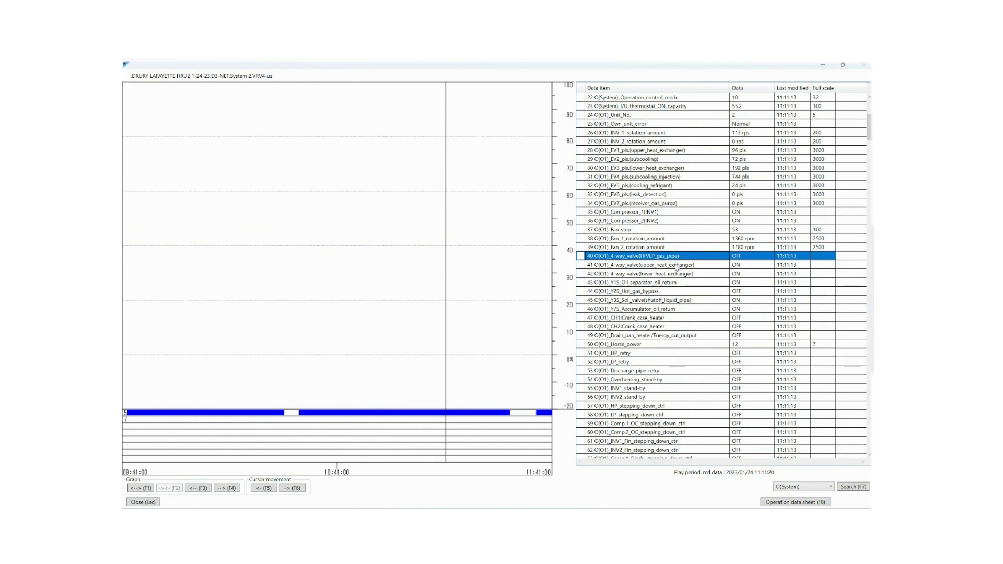
pyautogui.click(677, 267)
pyautogui.click(678, 282)
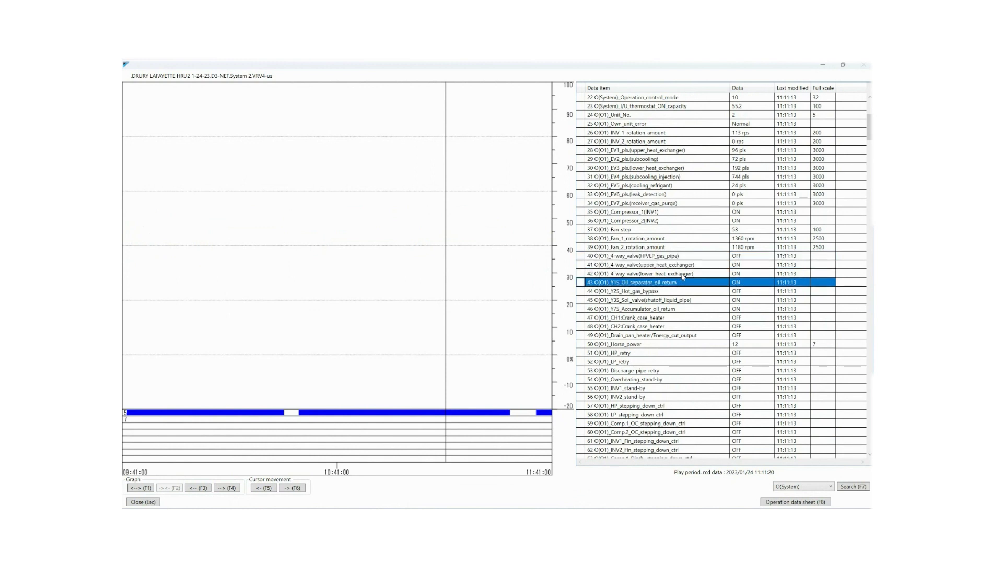
pyautogui.press('Up')
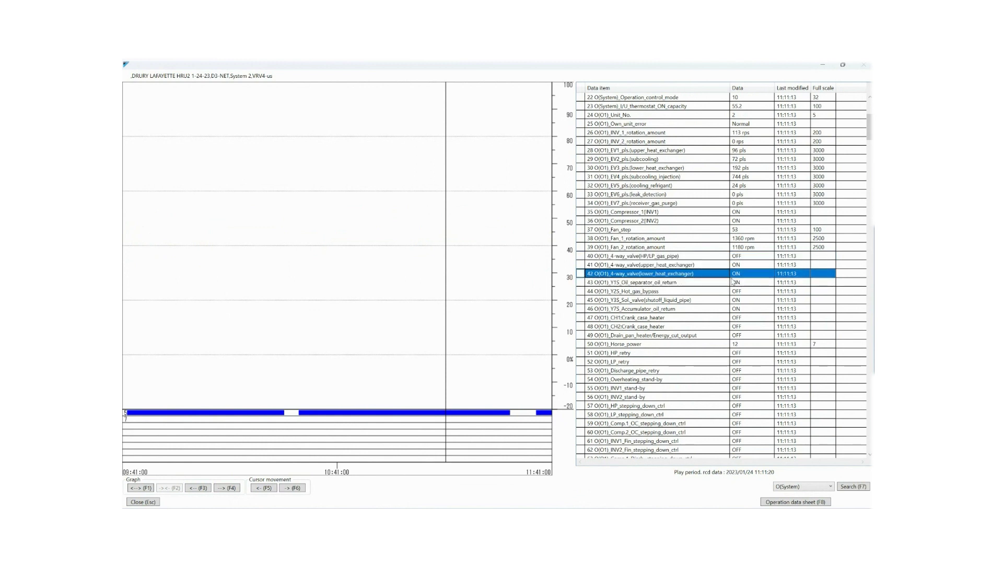
pyautogui.scroll(-2, 737, 279)
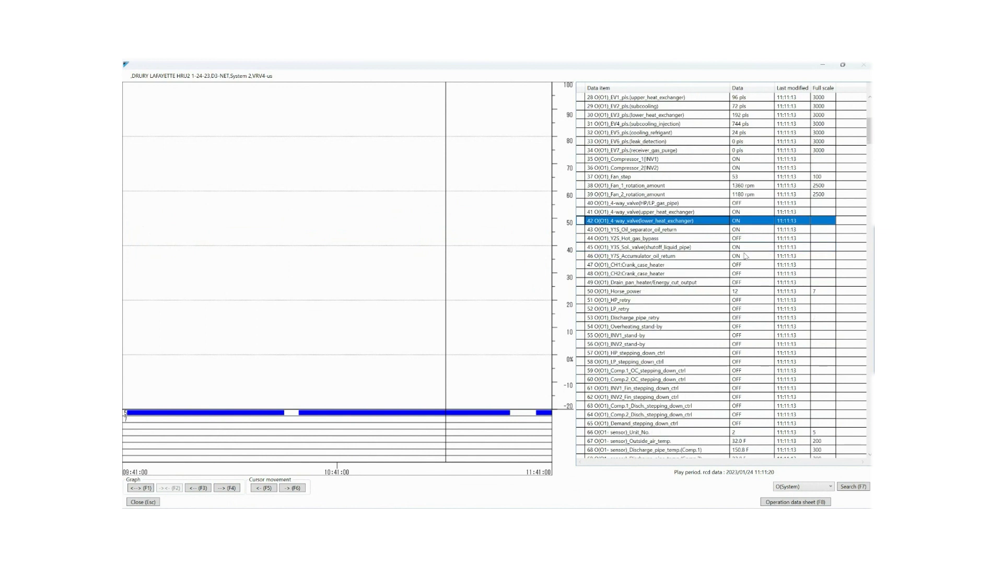
pyautogui.click(673, 240)
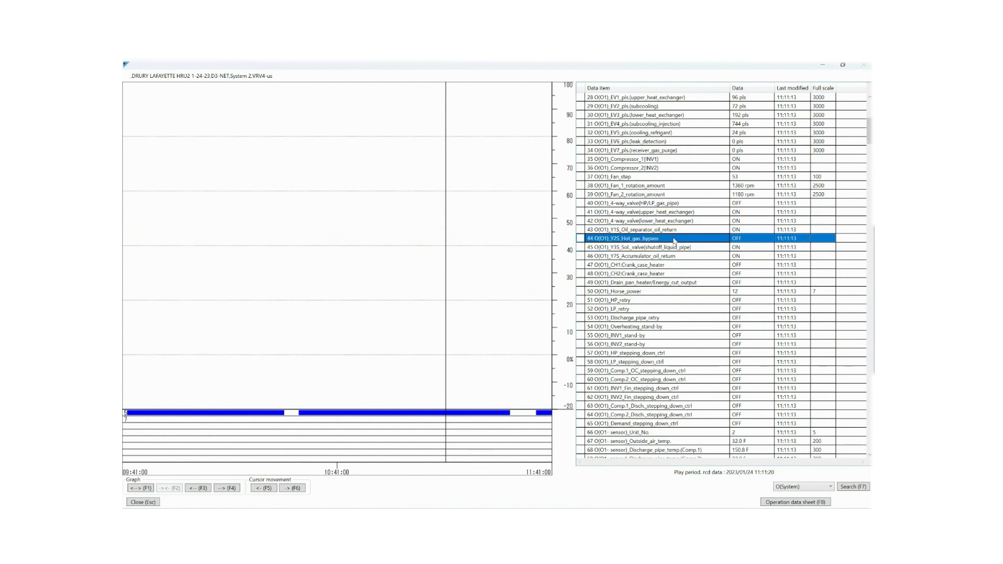
pyautogui.click(672, 249)
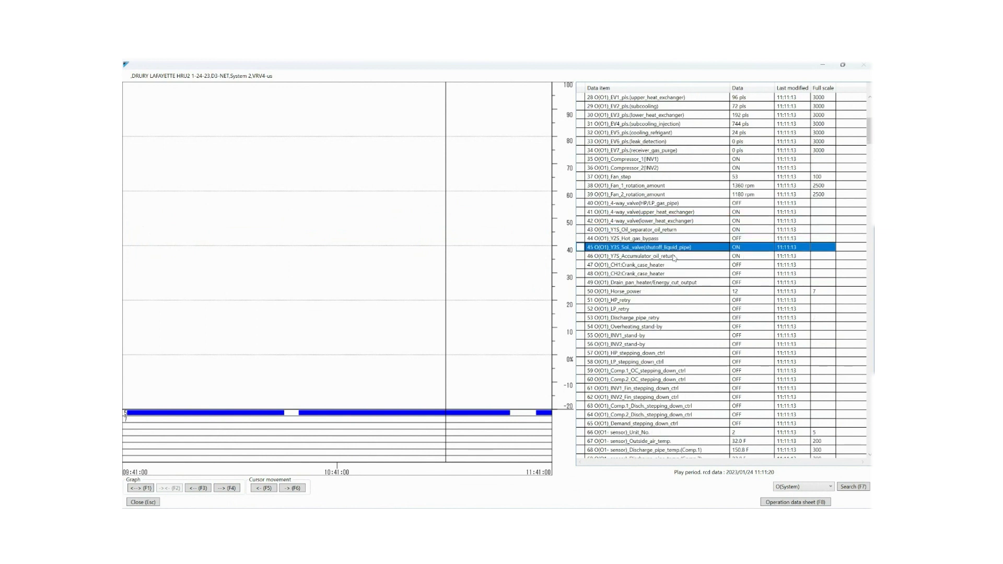
pyautogui.click(673, 257)
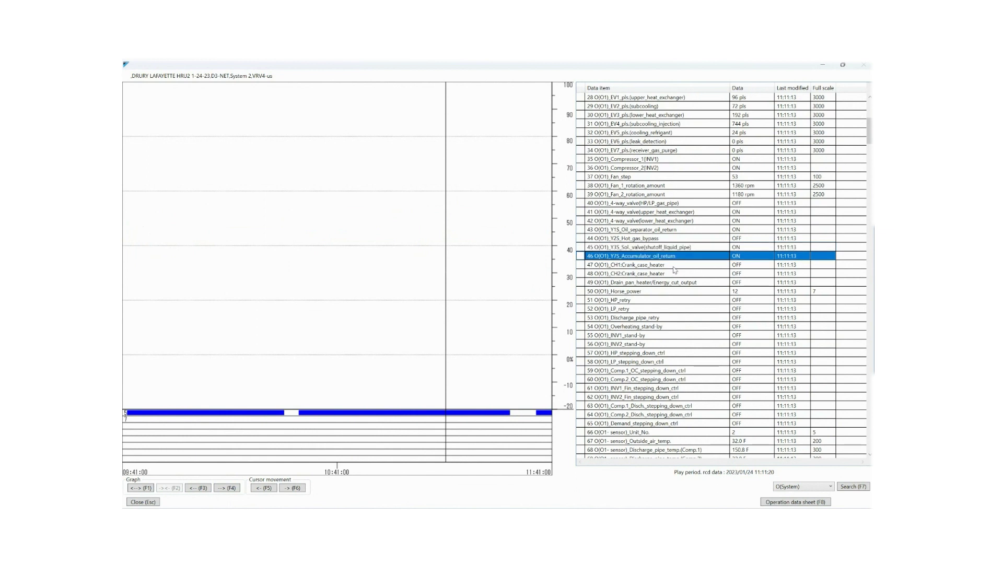
pyautogui.click(673, 266)
pyautogui.click(676, 276)
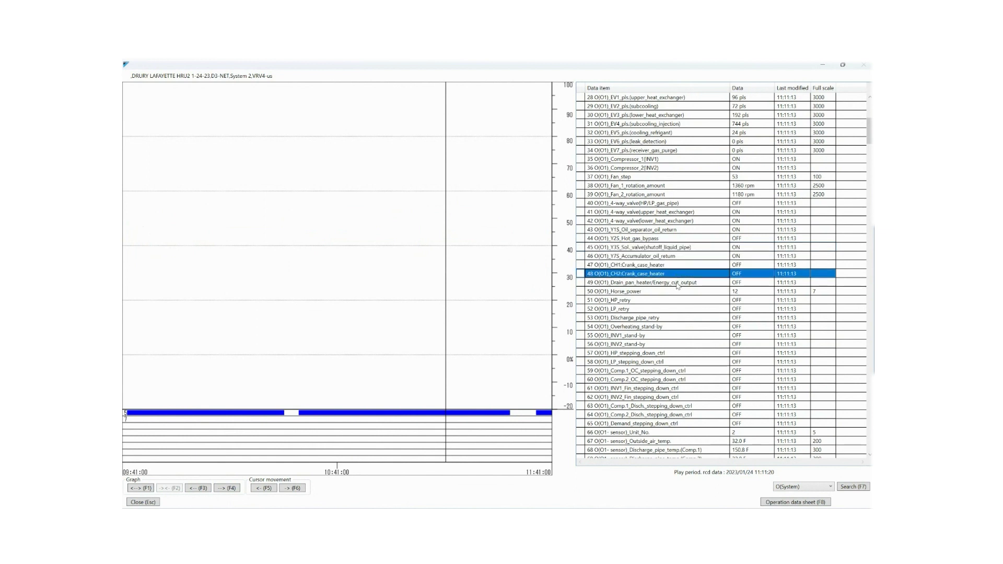
pyautogui.click(677, 284)
pyautogui.scroll(-1, 677, 286)
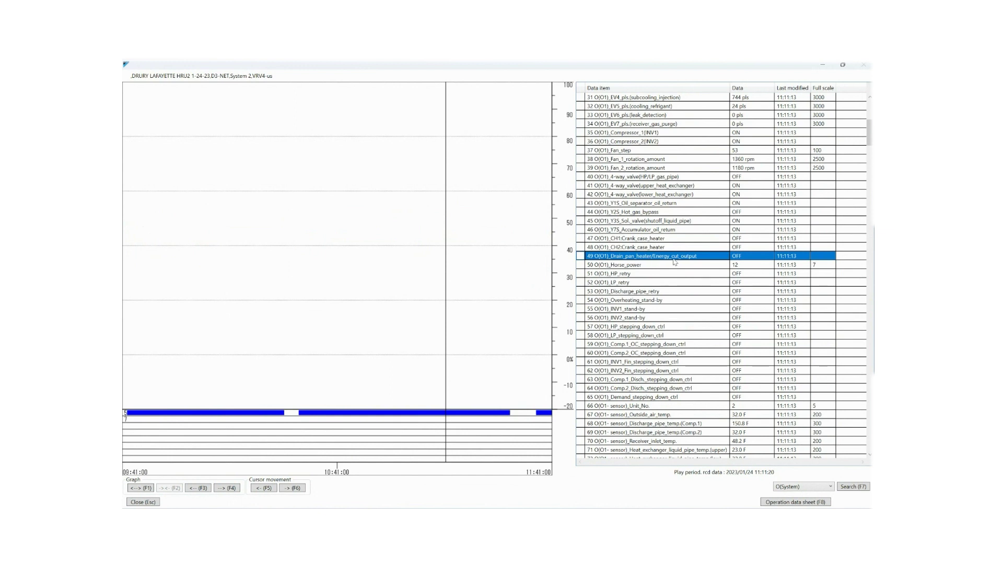
pyautogui.click(666, 268)
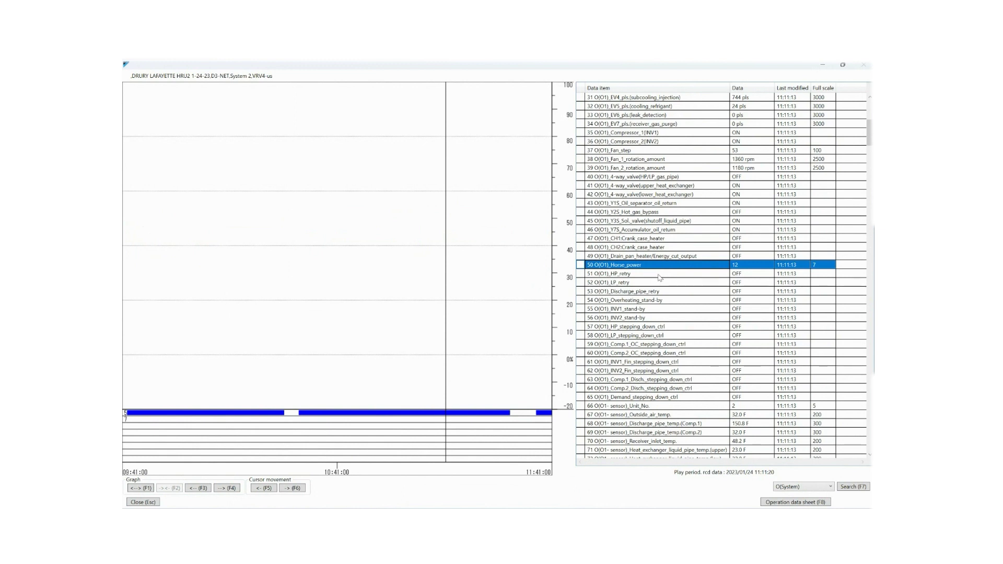
# Inspect the HP_retry, LP_retry and Discharge_pipe_retry readings, then plot HP_retry on the graph
pyautogui.click(660, 277)
pyautogui.scroll(-3, 661, 286)
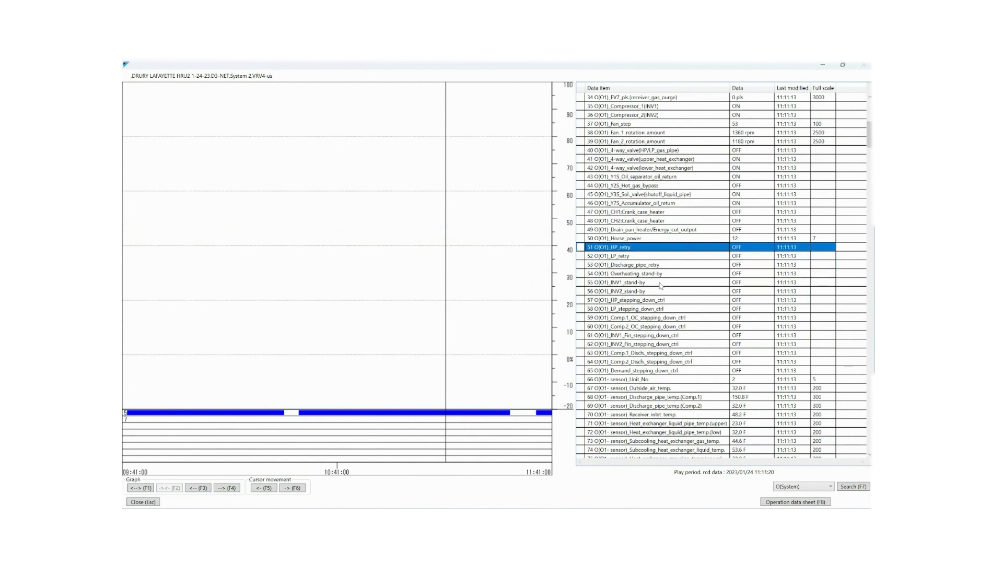
pyautogui.click(647, 204)
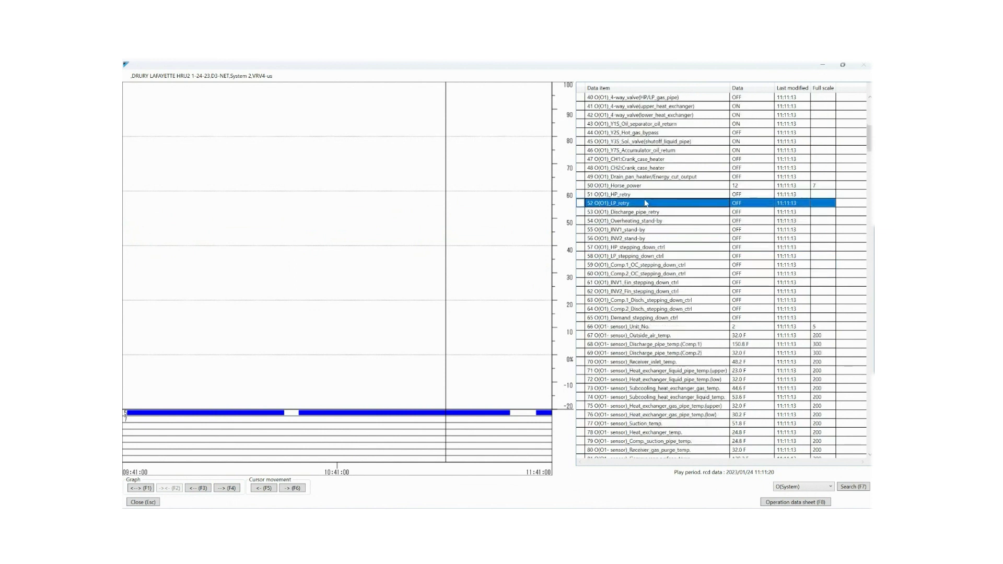
pyautogui.click(653, 212)
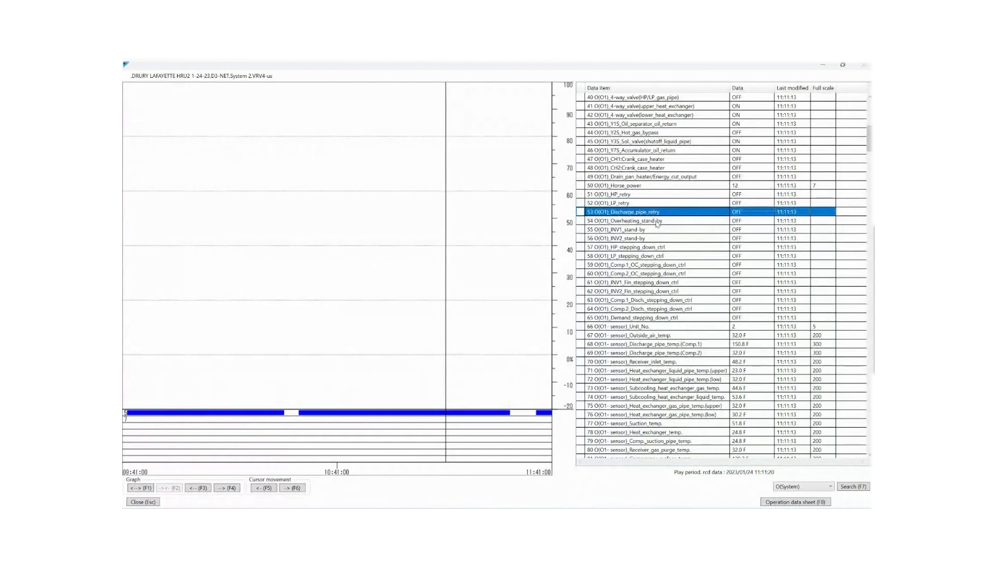
pyautogui.click(658, 206)
pyautogui.click(660, 198)
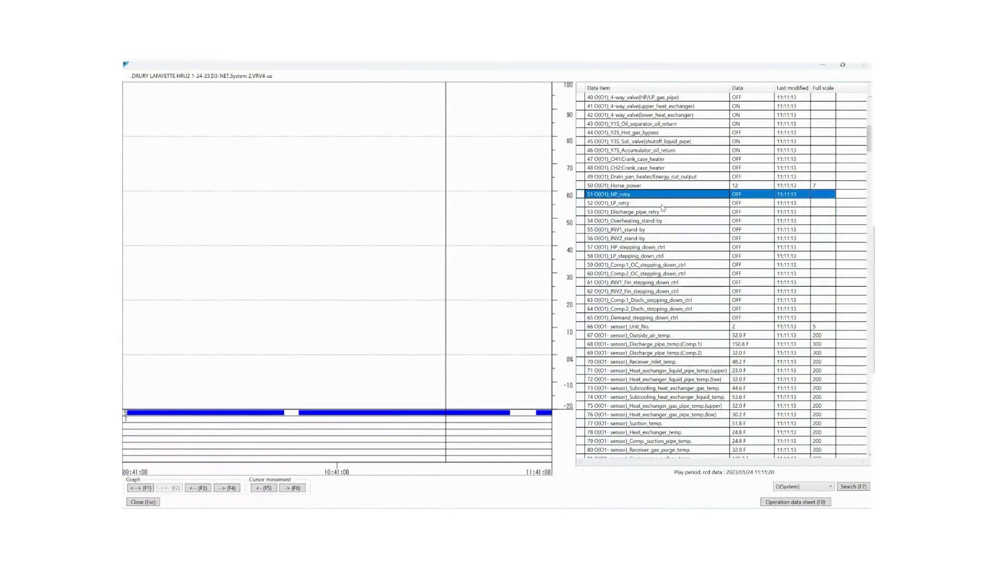
pyautogui.click(662, 205)
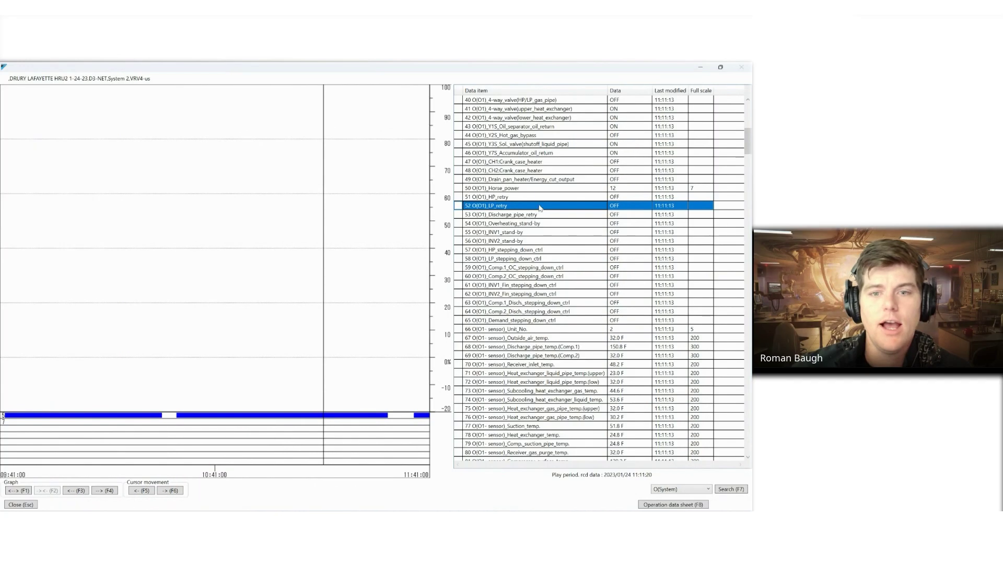
pyautogui.doubleClick(538, 197)
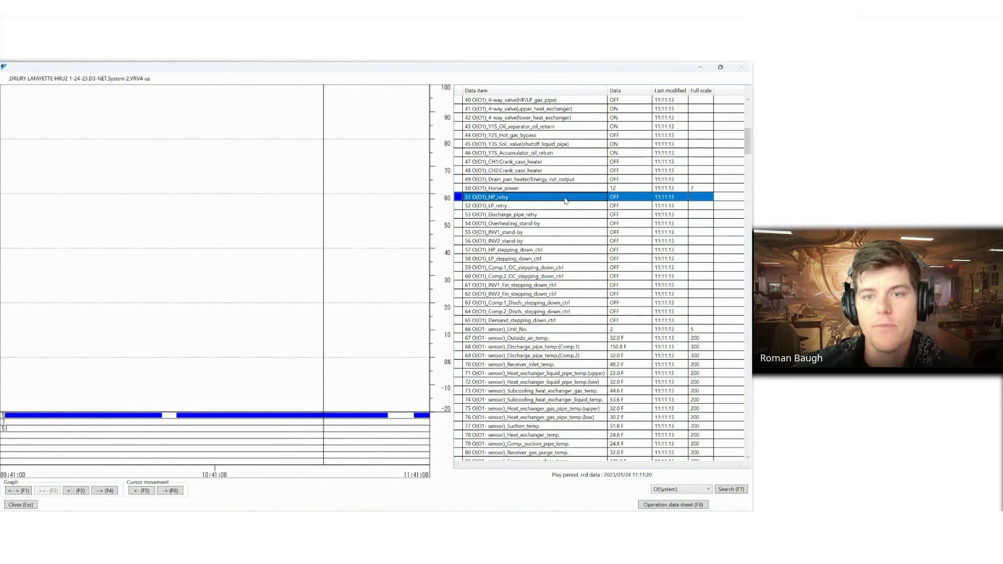
# Remove HP_retry from the graph and review LP_retry, Discharge_pipe_retry and Overheating_stand-by readings
pyautogui.doubleClick(566, 198)
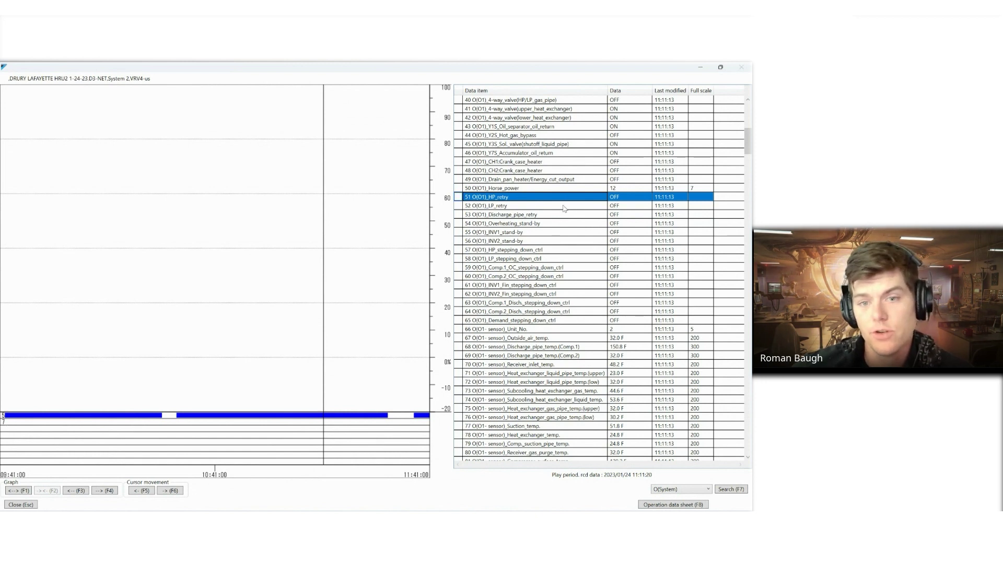
pyautogui.click(564, 207)
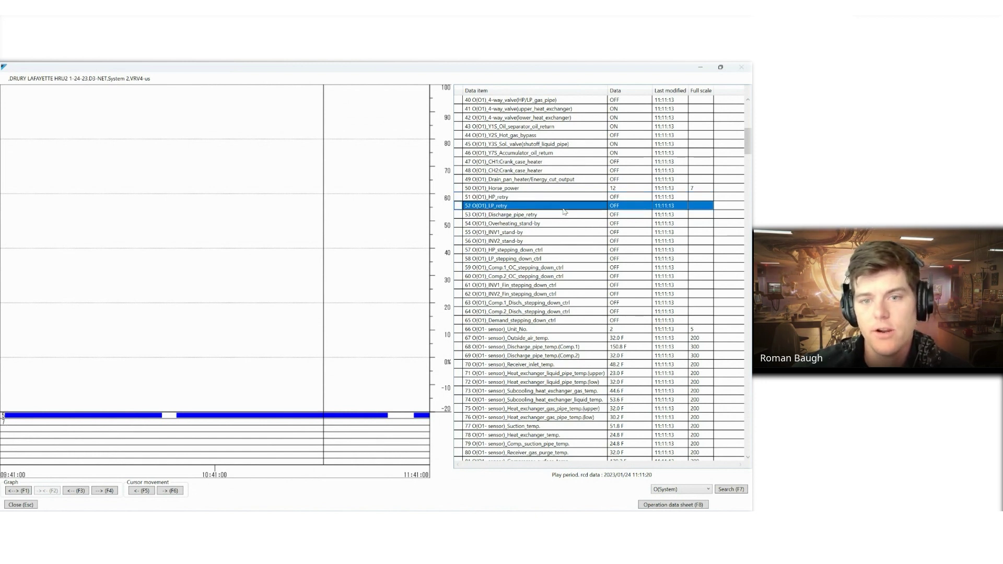
pyautogui.click(565, 225)
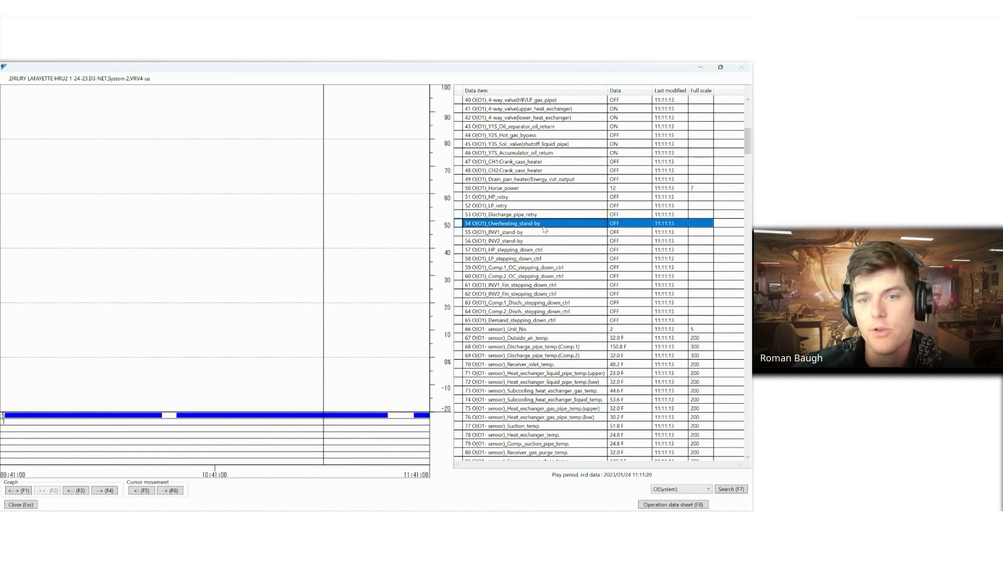
pyautogui.click(557, 198)
pyautogui.press('Down')
pyautogui.press('Down')
pyautogui.press('Down')
pyautogui.press('Up')
pyautogui.press('Up')
pyautogui.press('Up')
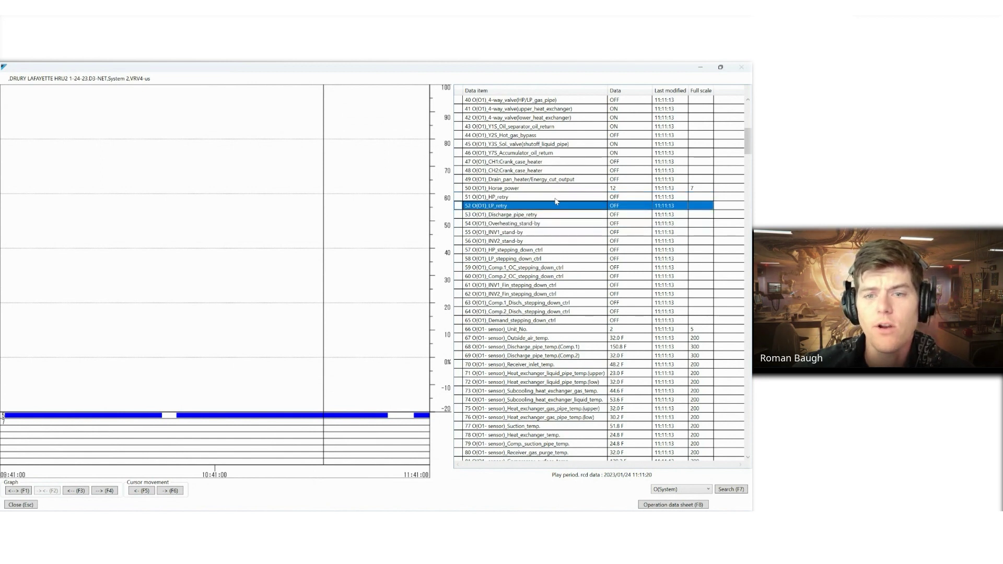
pyautogui.press('Down')
pyautogui.press('Down')
pyautogui.click(547, 234)
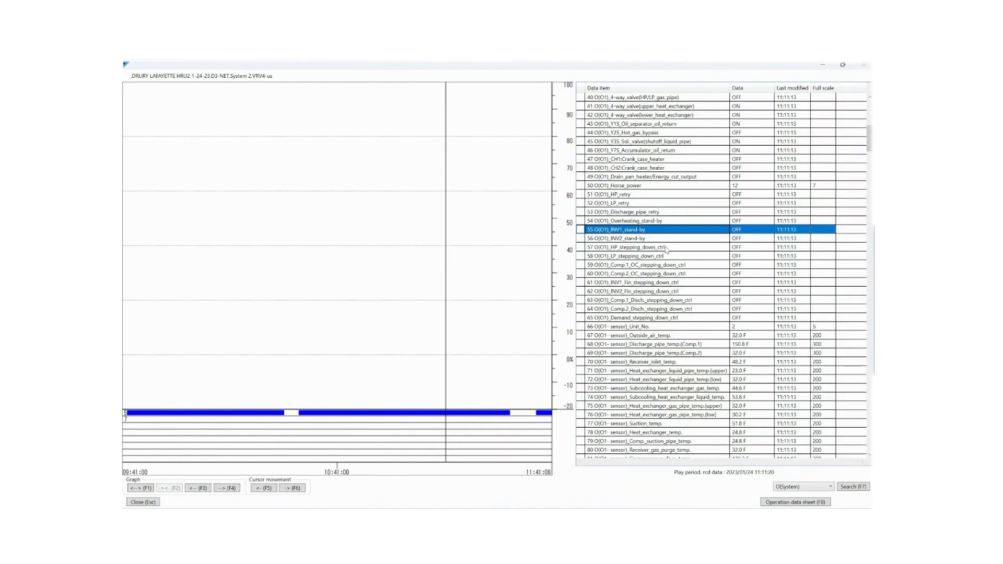
pyautogui.click(545, 249)
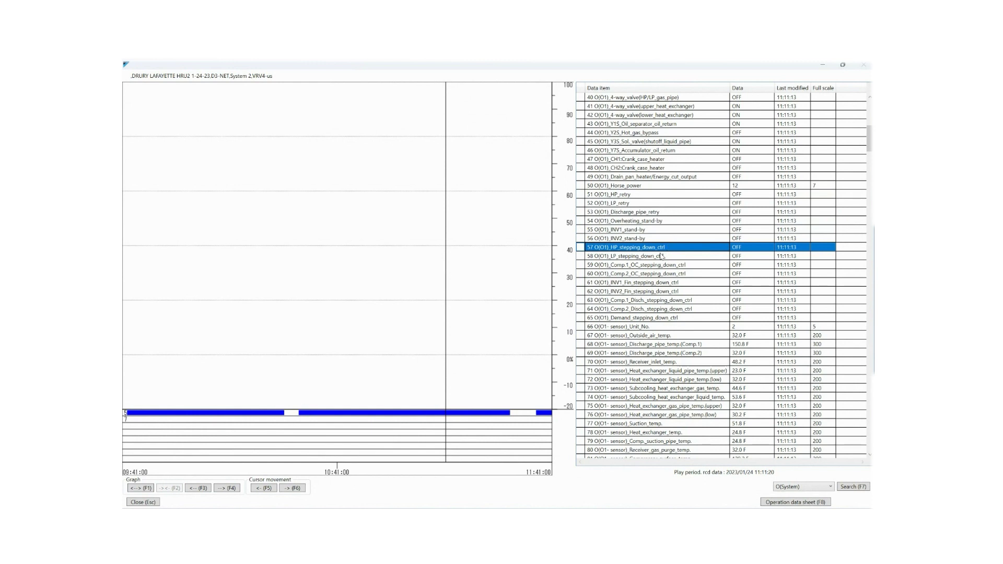
pyautogui.scroll(-1, 661, 258)
pyautogui.click(661, 241)
pyautogui.click(662, 249)
pyautogui.click(662, 258)
pyautogui.click(661, 266)
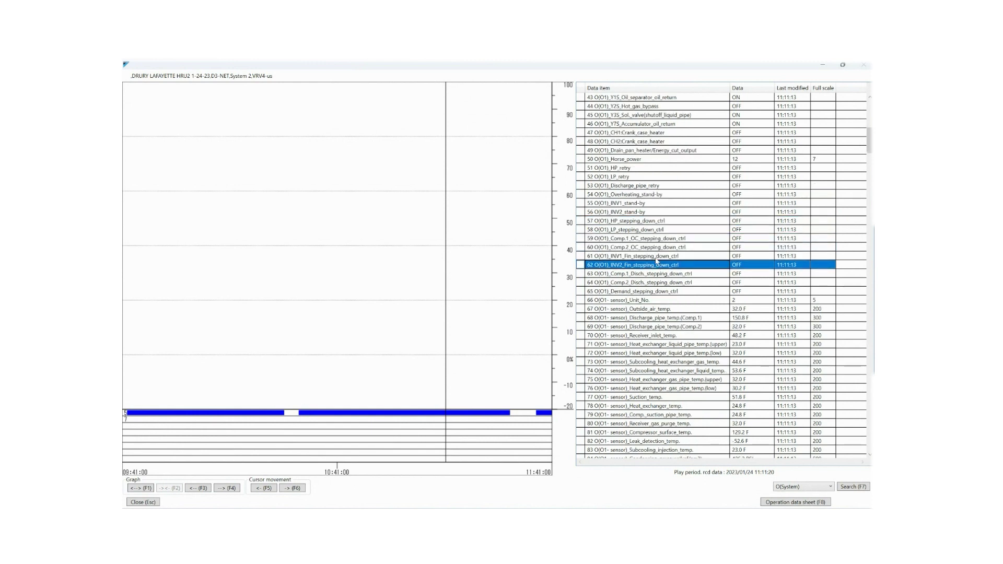
pyautogui.click(656, 257)
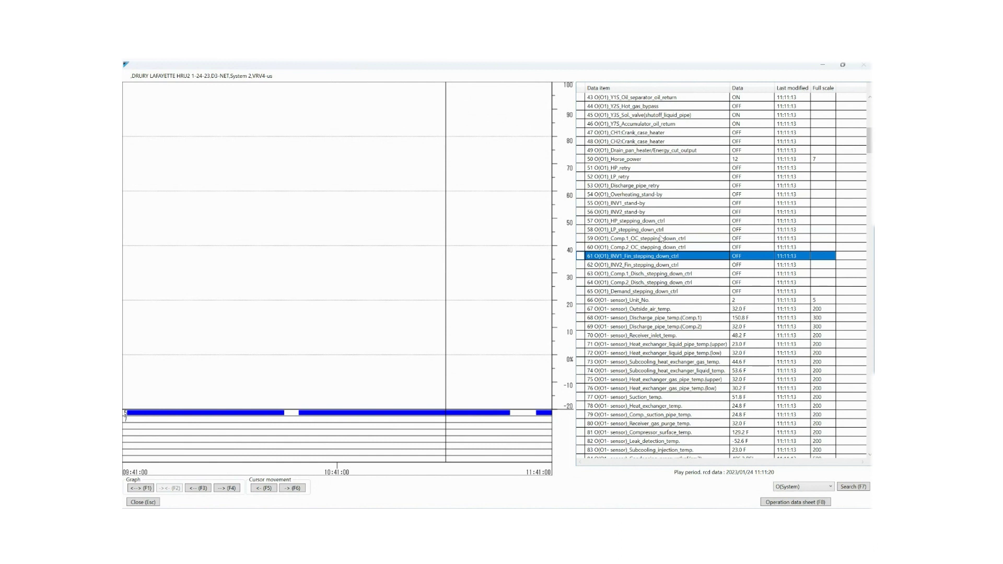
pyautogui.click(663, 152)
pyautogui.click(662, 161)
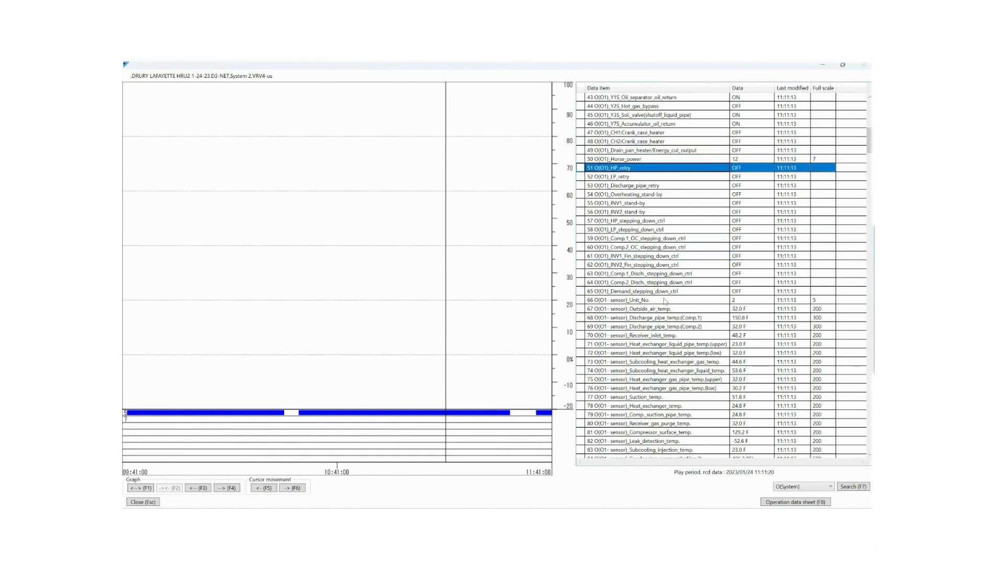
pyautogui.click(672, 328)
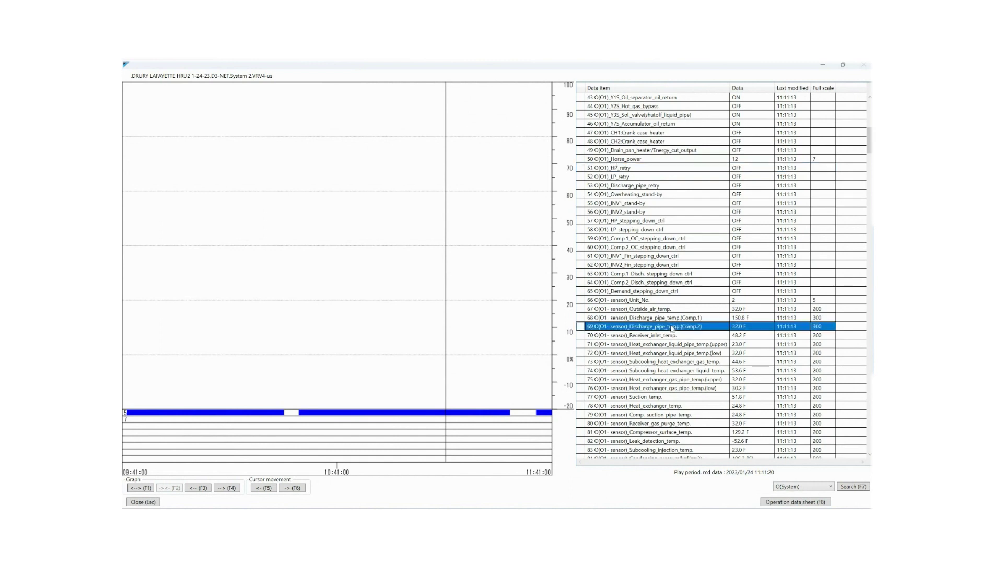
pyautogui.click(714, 170)
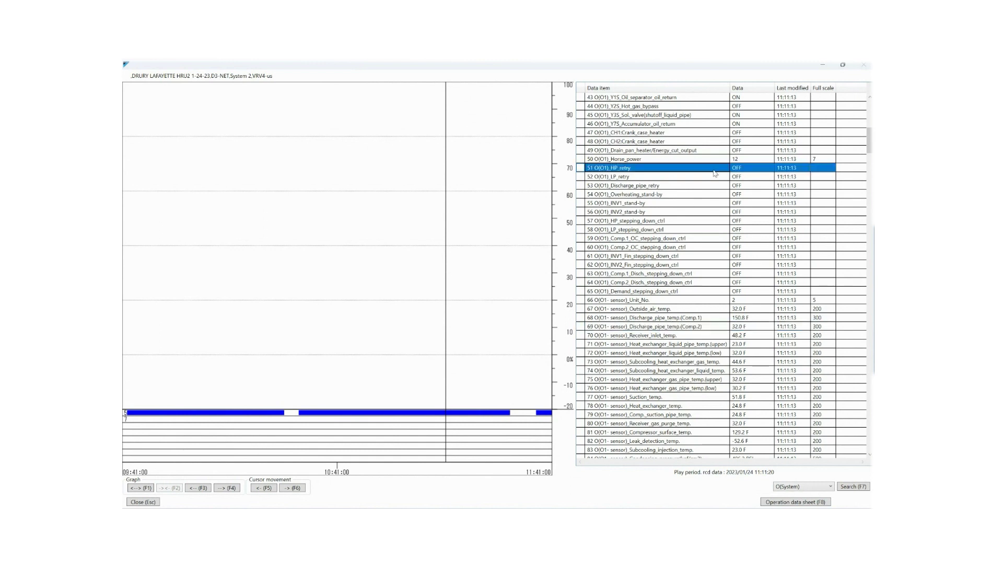
pyautogui.click(714, 177)
pyautogui.click(714, 186)
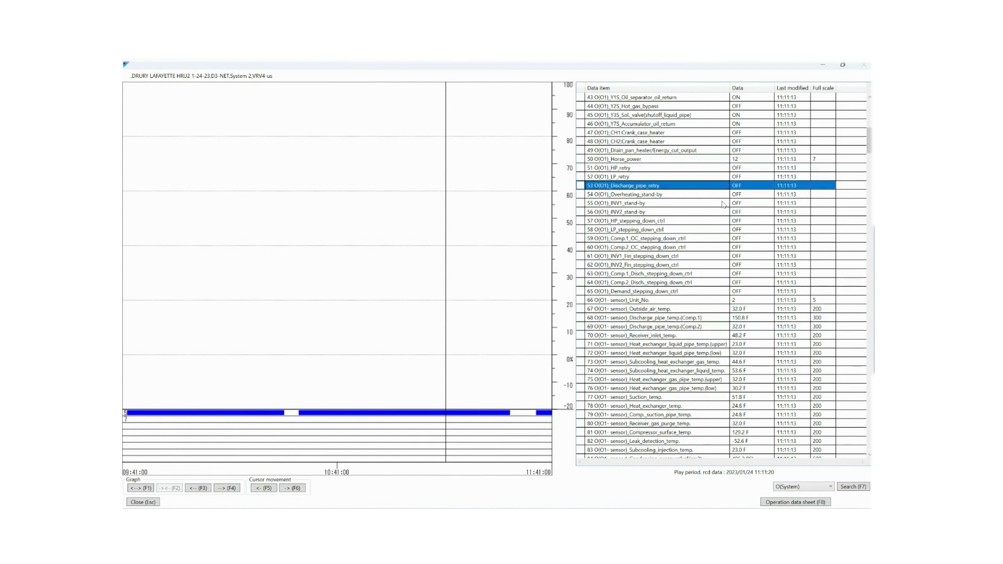
pyautogui.click(720, 195)
pyautogui.click(720, 203)
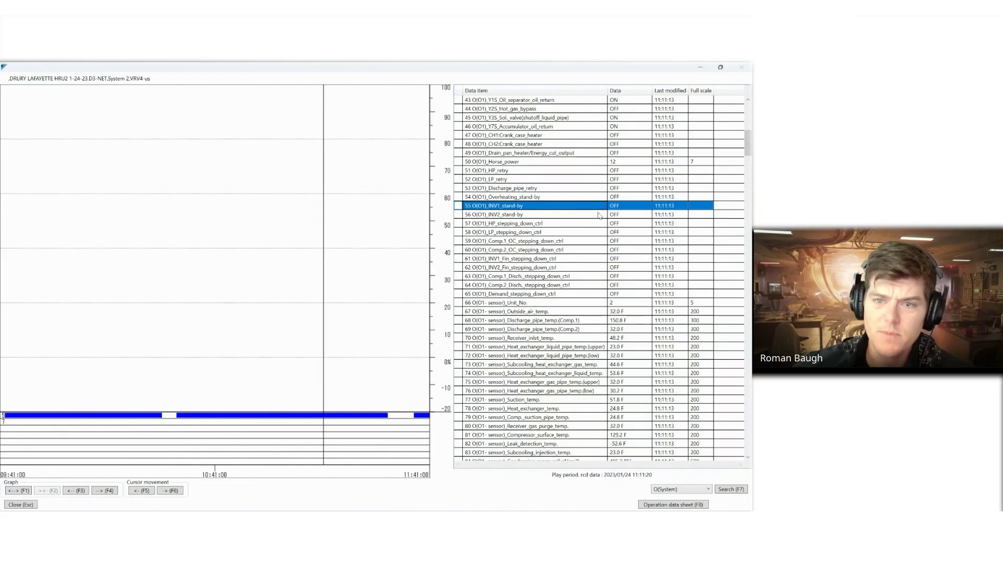
pyautogui.click(722, 212)
pyautogui.click(722, 220)
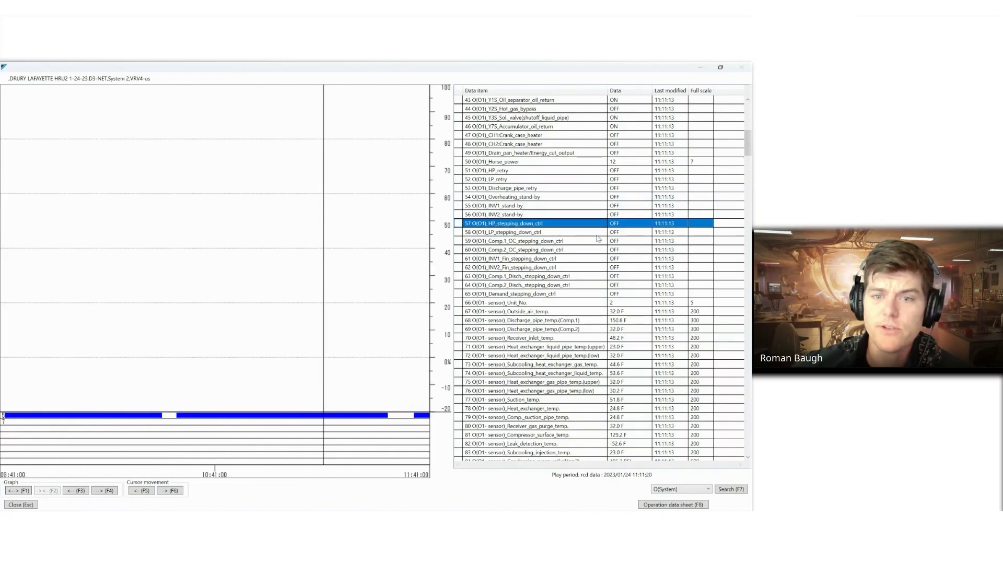
pyautogui.click(597, 233)
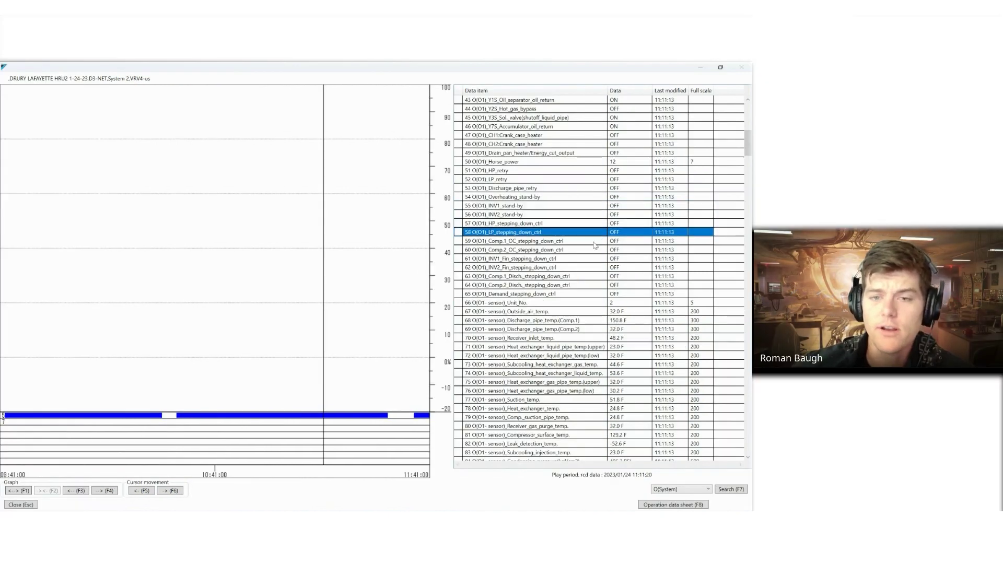
pyautogui.click(596, 241)
pyautogui.click(595, 259)
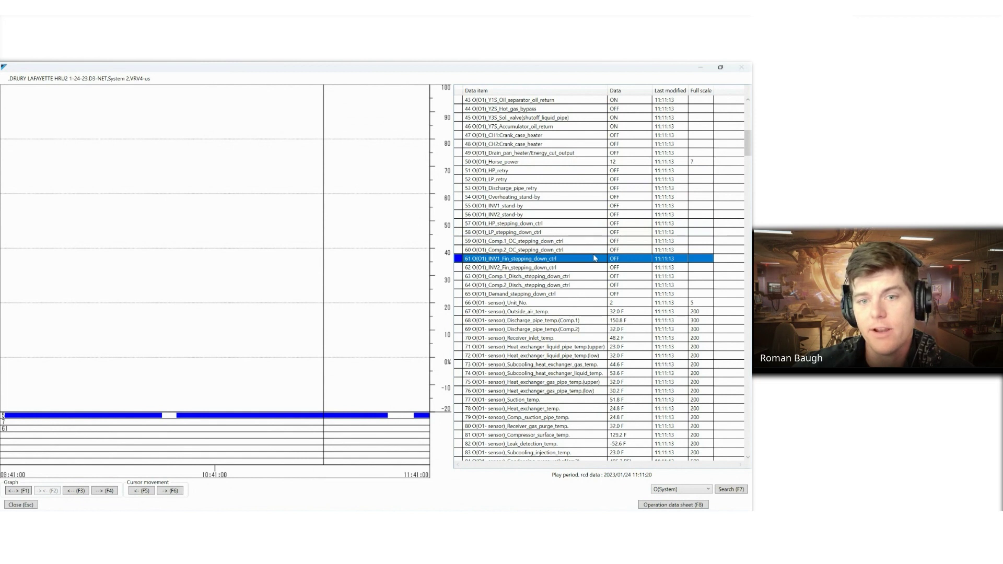
pyautogui.click(596, 250)
pyautogui.click(594, 262)
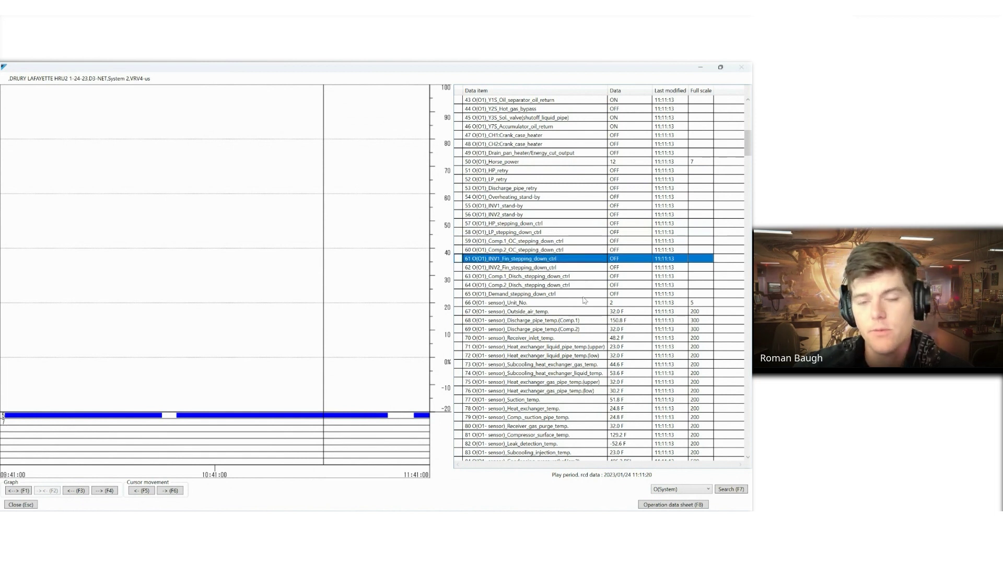
pyautogui.click(590, 214)
pyautogui.click(592, 196)
pyautogui.click(593, 188)
pyautogui.click(593, 171)
pyautogui.click(594, 179)
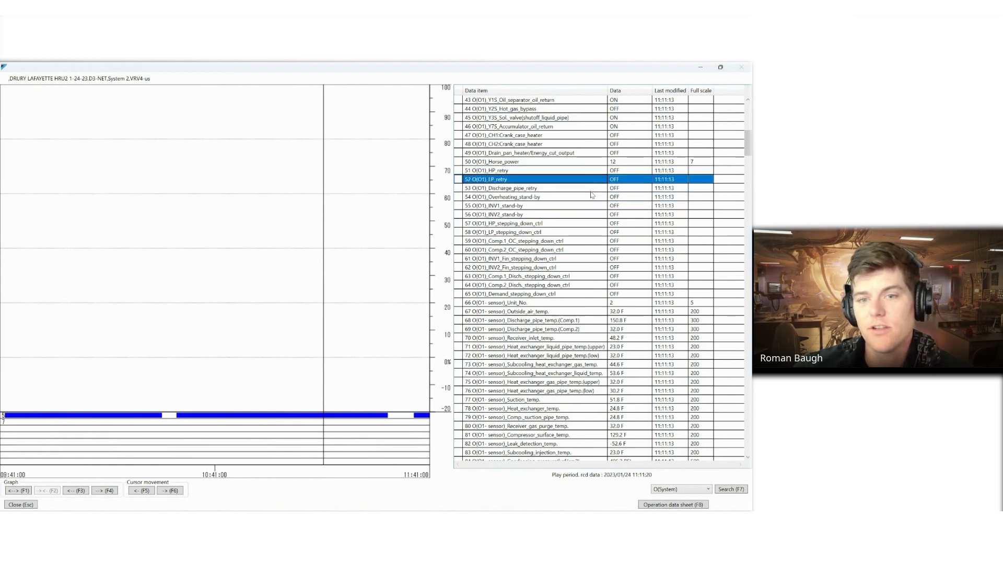
pyautogui.click(592, 197)
pyautogui.click(589, 209)
pyautogui.click(589, 225)
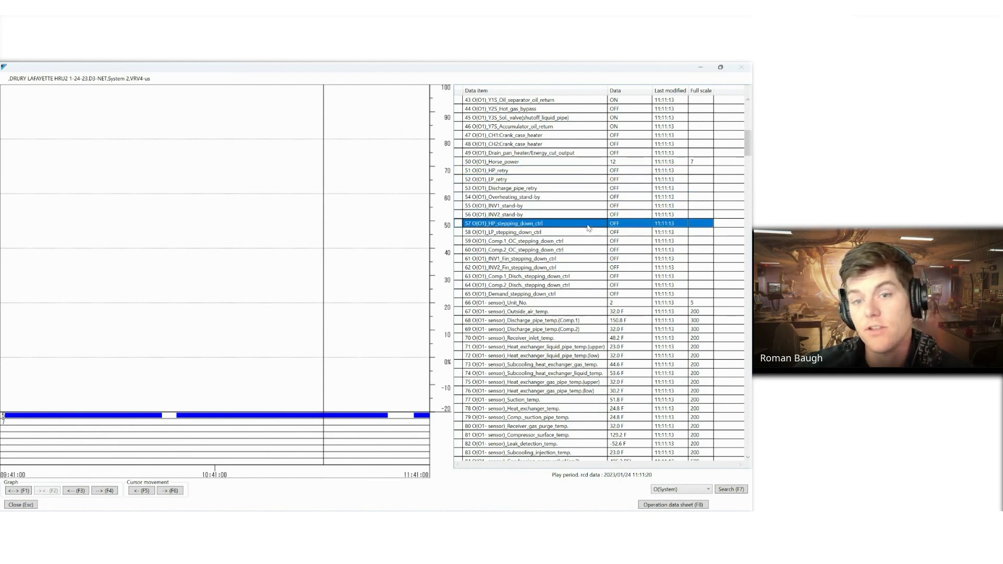
pyautogui.scroll(-1, 582, 250)
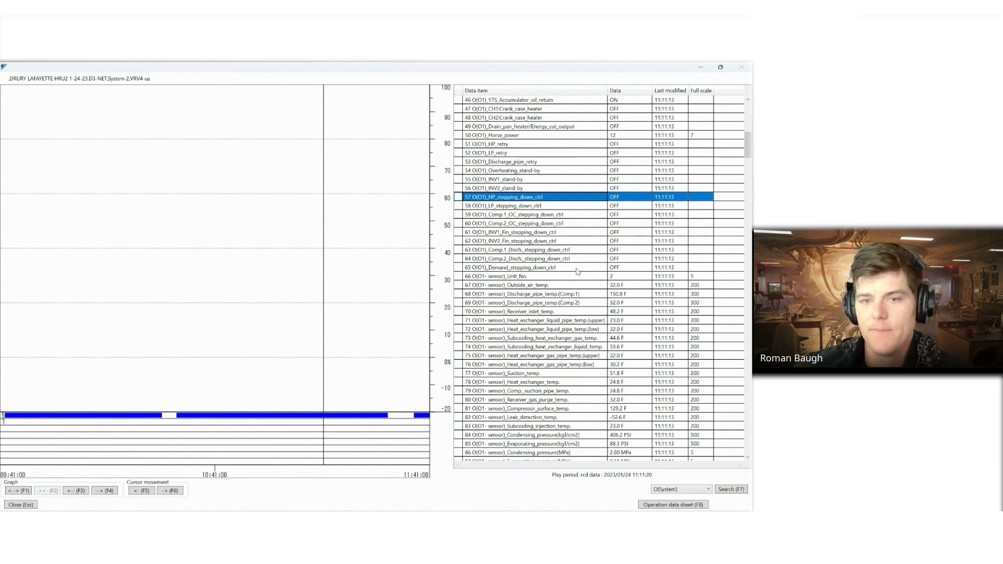
pyautogui.click(577, 268)
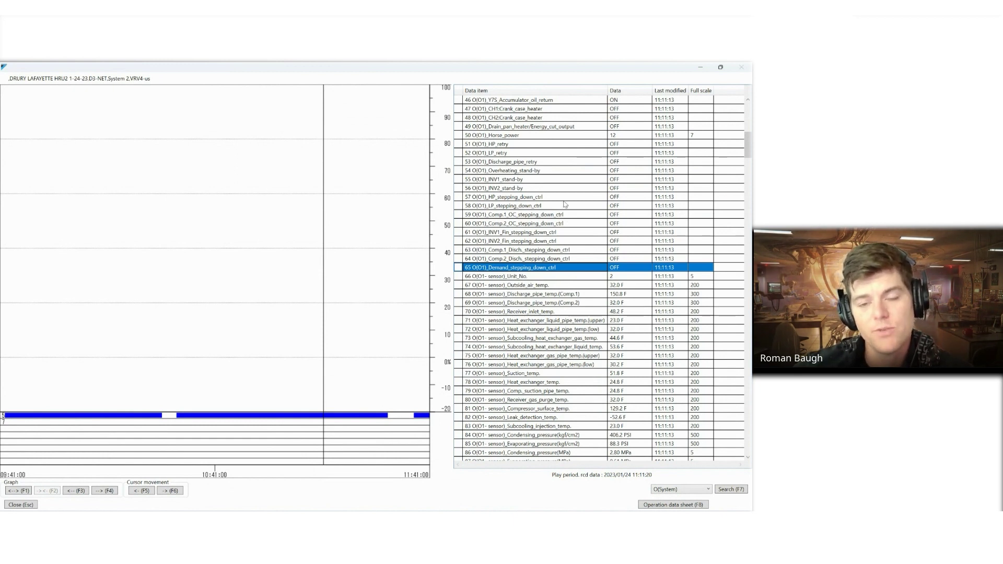
pyautogui.scroll(-1, 534, 273)
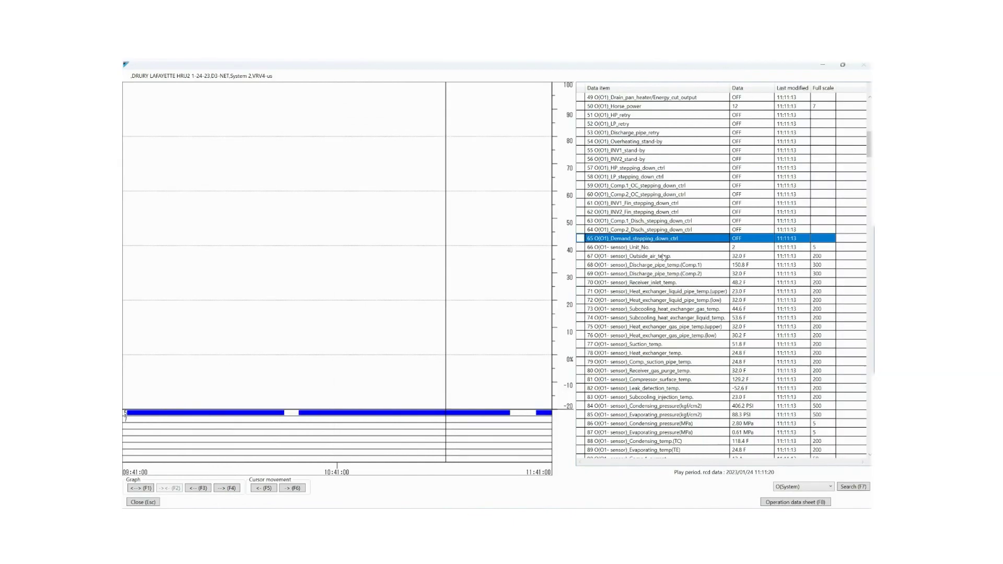
pyautogui.click(549, 250)
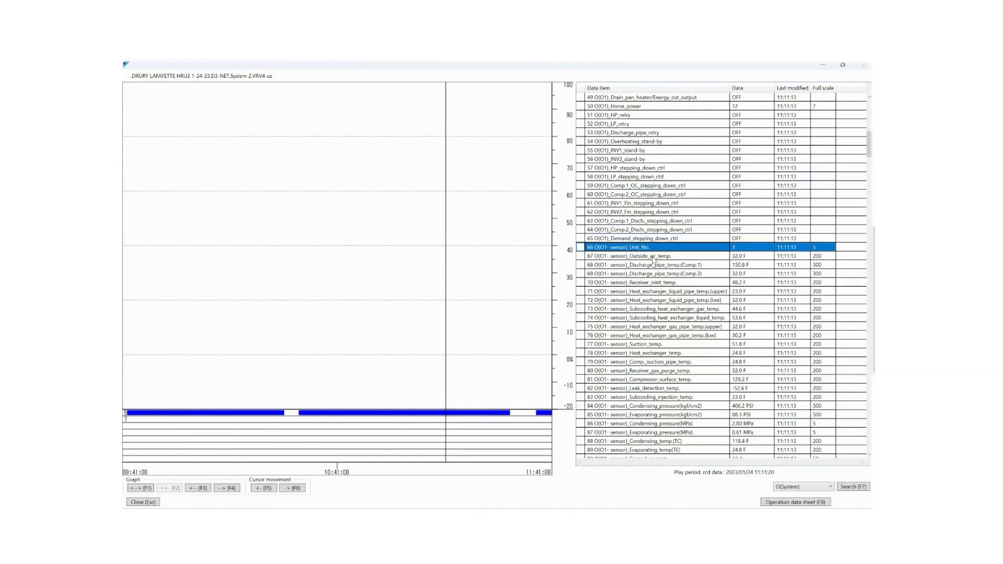
pyautogui.click(654, 258)
pyautogui.scroll(-1, 659, 264)
pyautogui.click(668, 240)
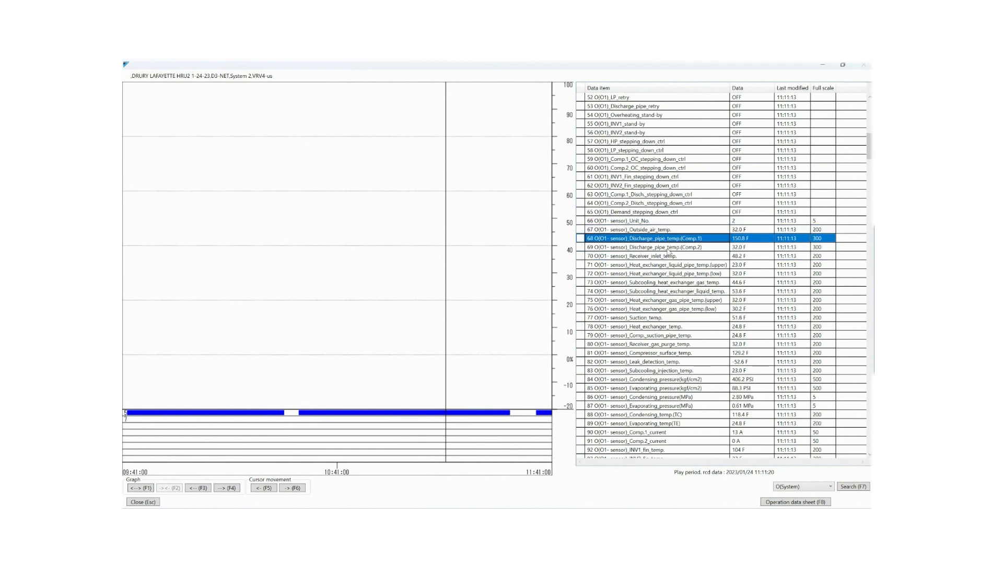
pyautogui.click(668, 249)
pyautogui.scroll(-1, 668, 267)
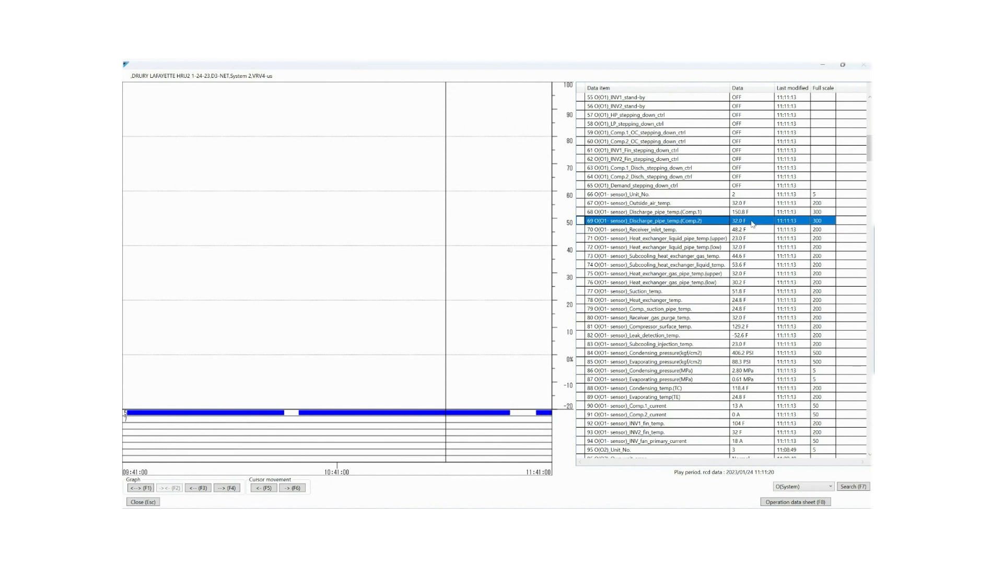
pyautogui.click(680, 233)
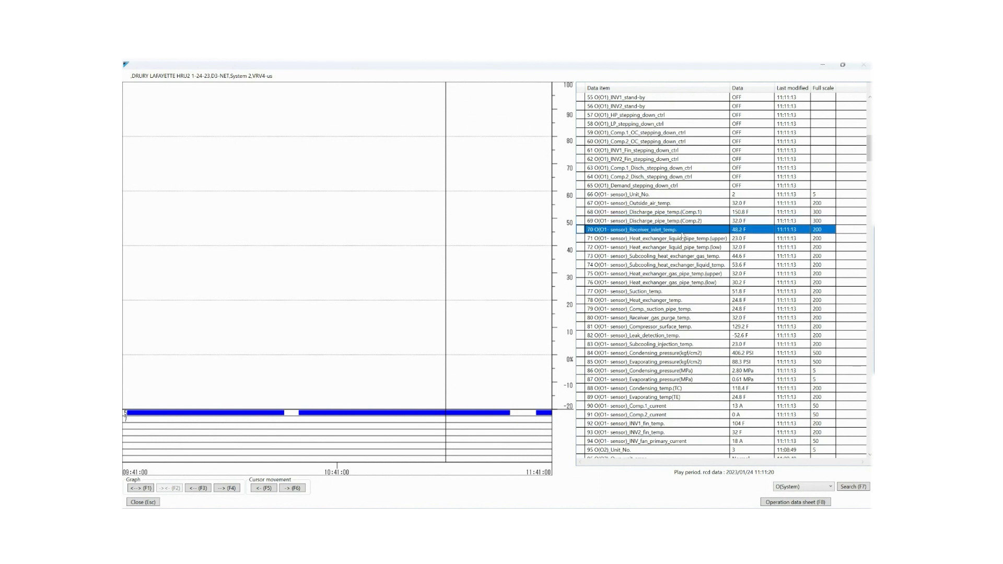
pyautogui.click(682, 241)
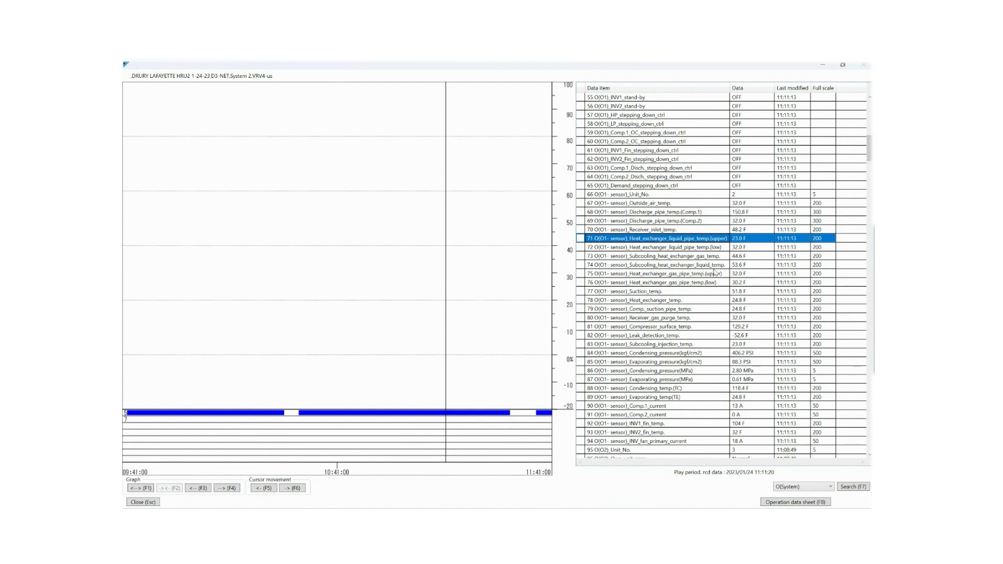
pyautogui.click(705, 256)
pyautogui.click(706, 265)
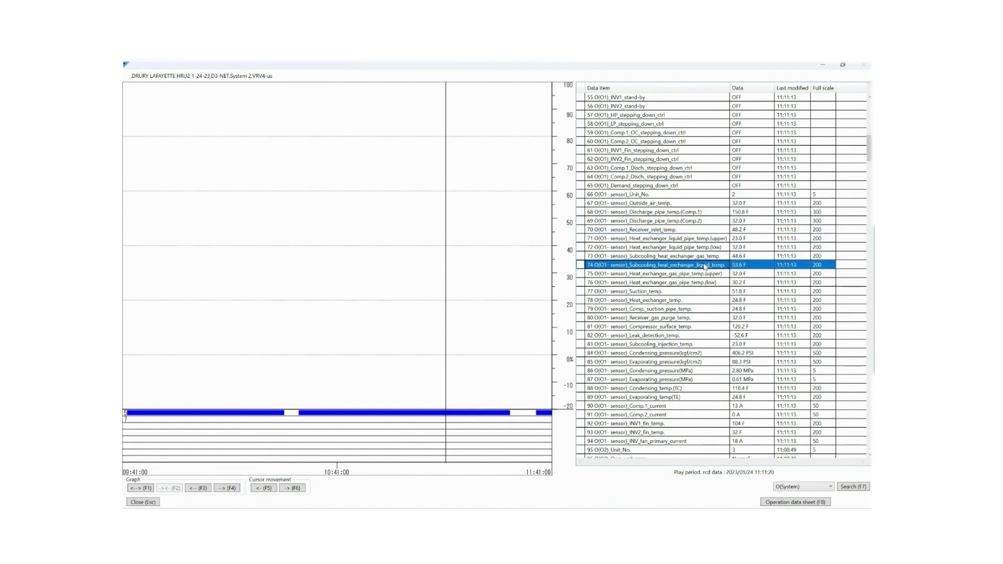
pyautogui.scroll(-1, 699, 289)
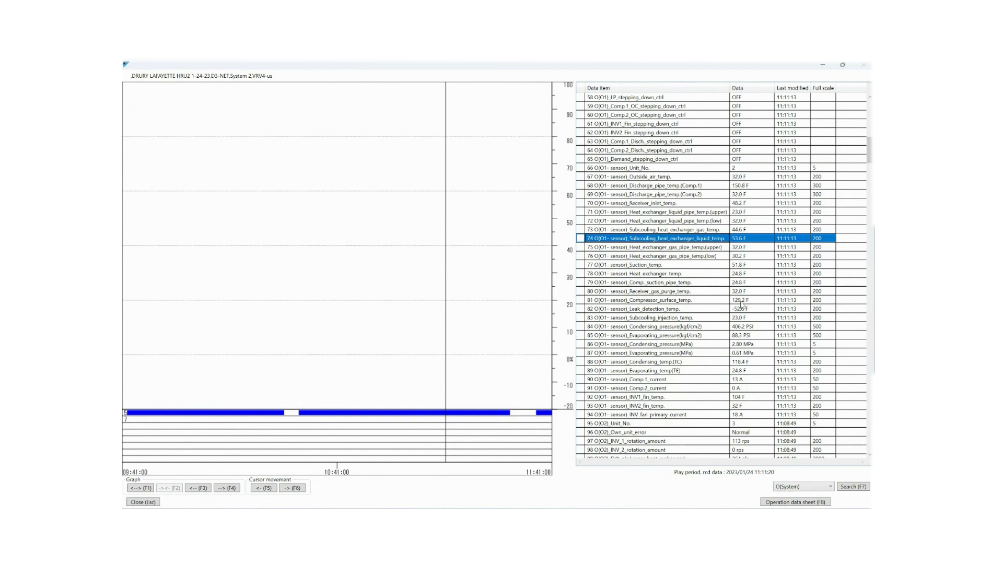
pyautogui.scroll(-1, 741, 304)
pyautogui.click(722, 284)
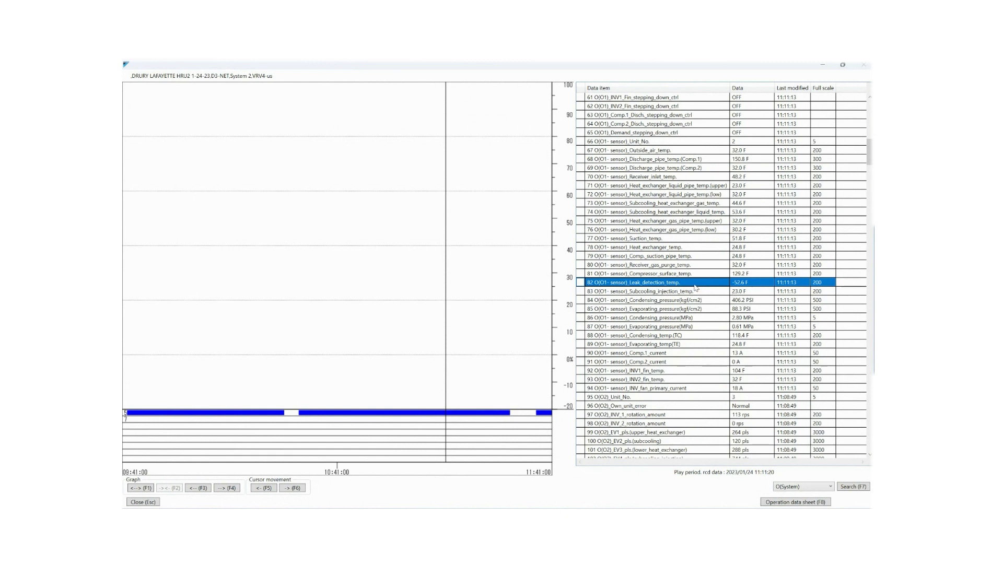
pyautogui.press('Down')
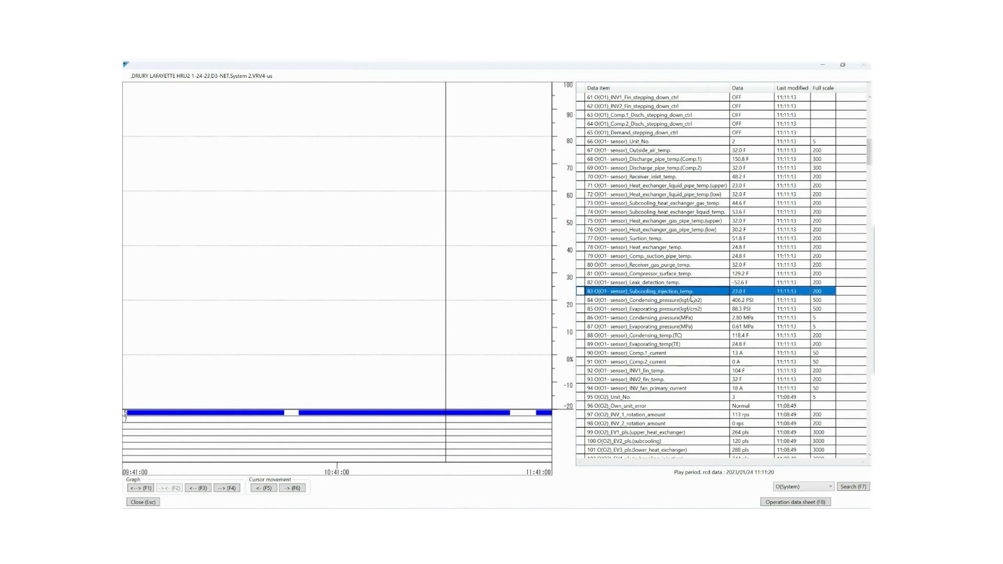
pyautogui.press('Down')
pyautogui.scroll(-1, 693, 308)
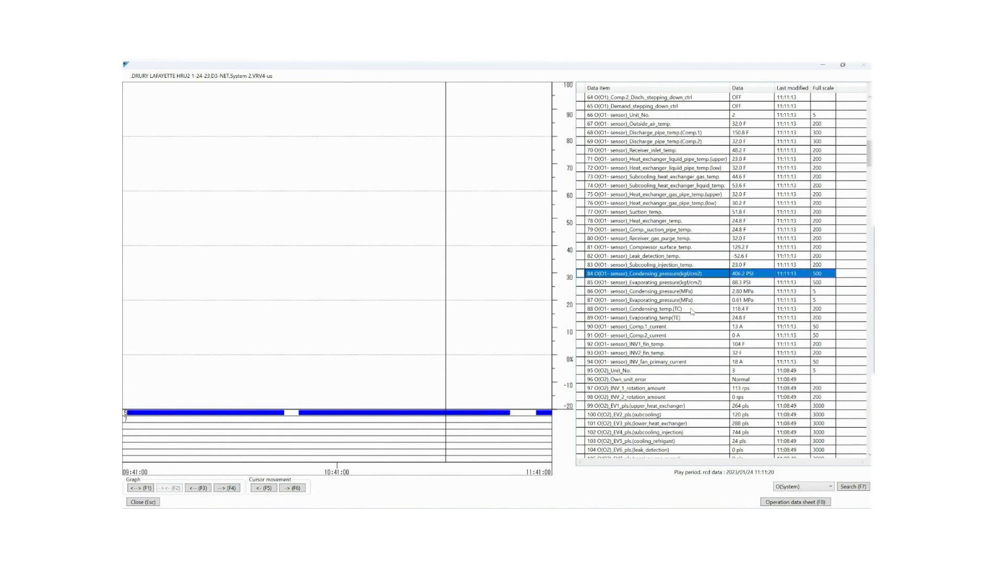
pyautogui.scroll(-1, 684, 284)
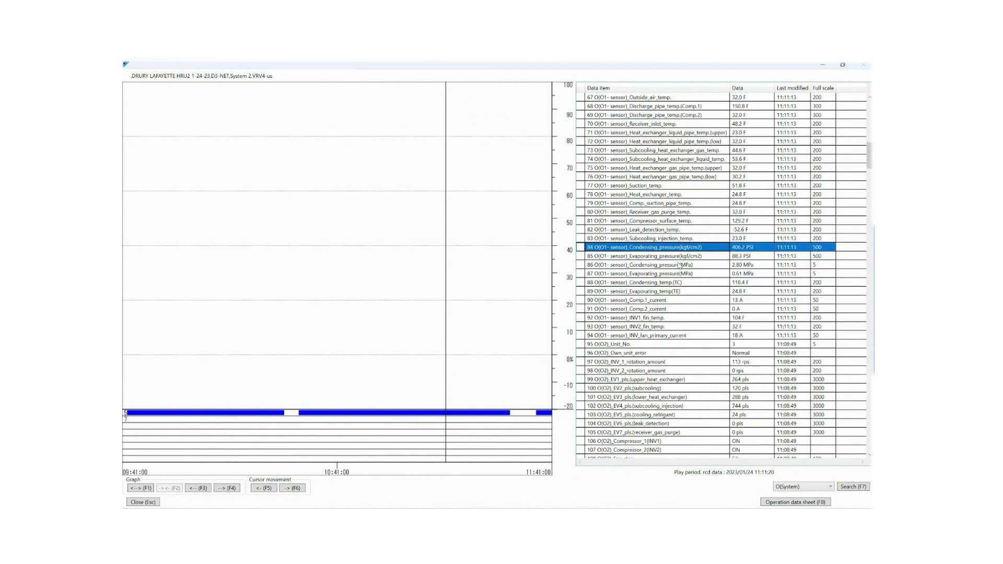
pyautogui.press('Down')
pyautogui.press('Down')
pyautogui.press('Down')
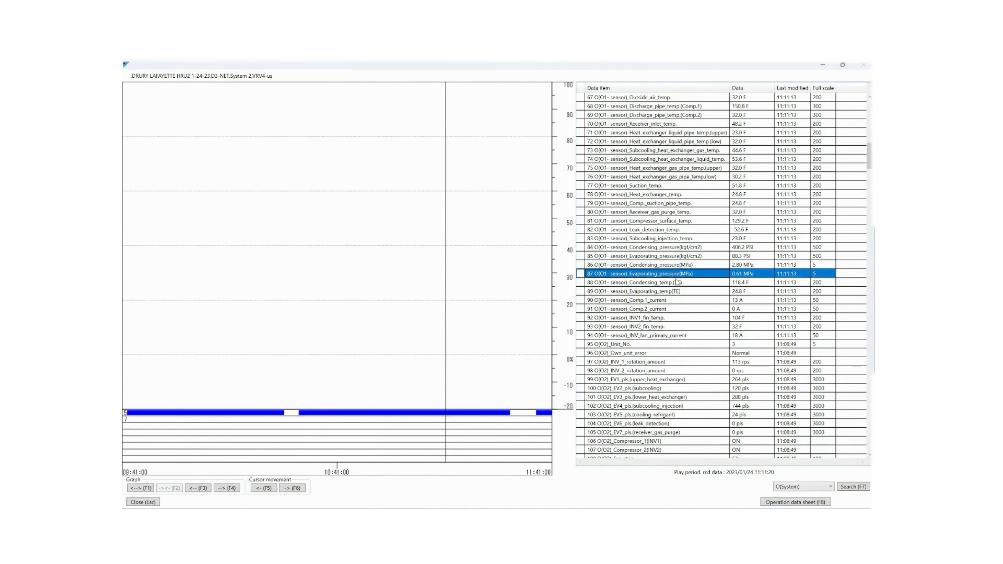
pyautogui.press('Down')
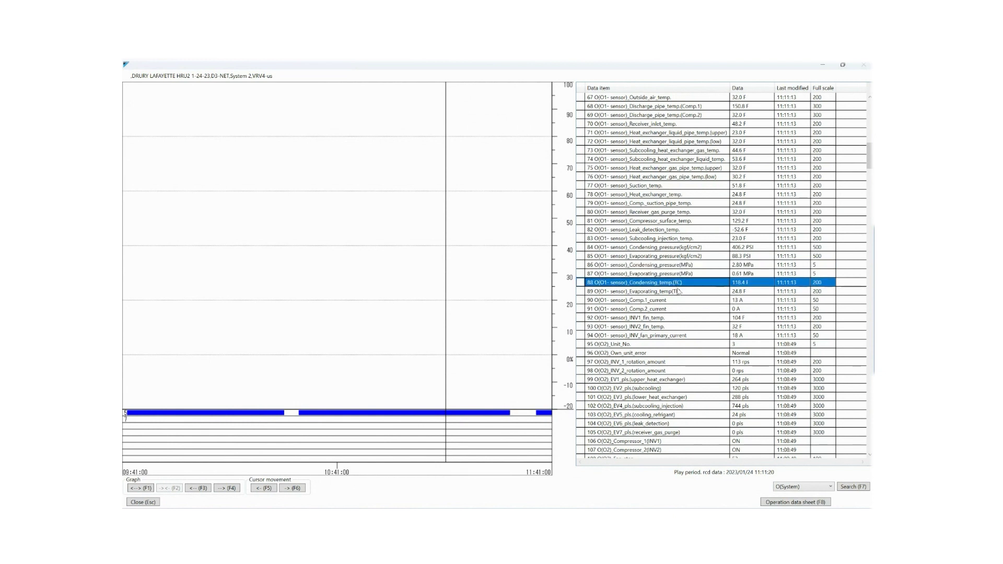
pyautogui.click(737, 248)
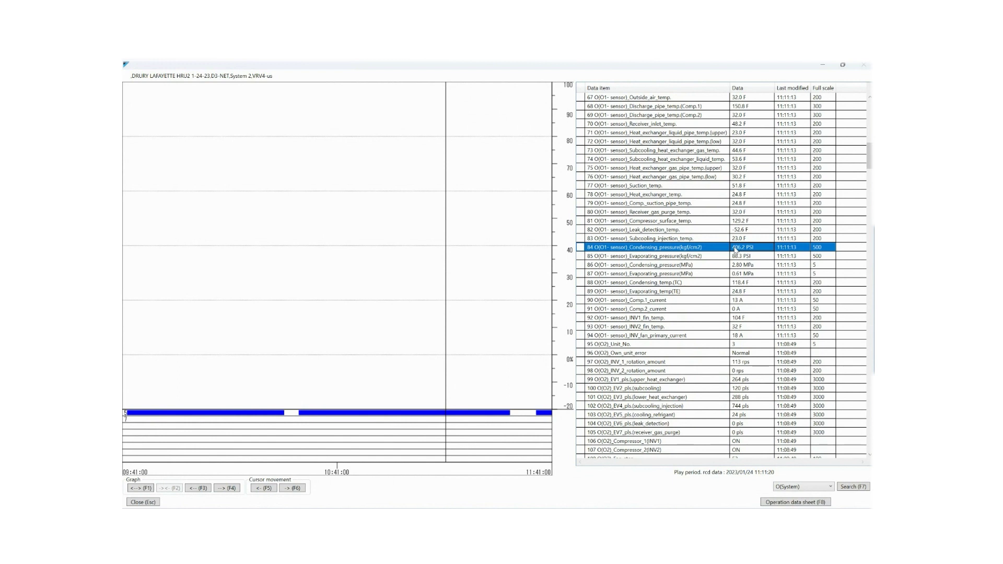
pyautogui.click(724, 285)
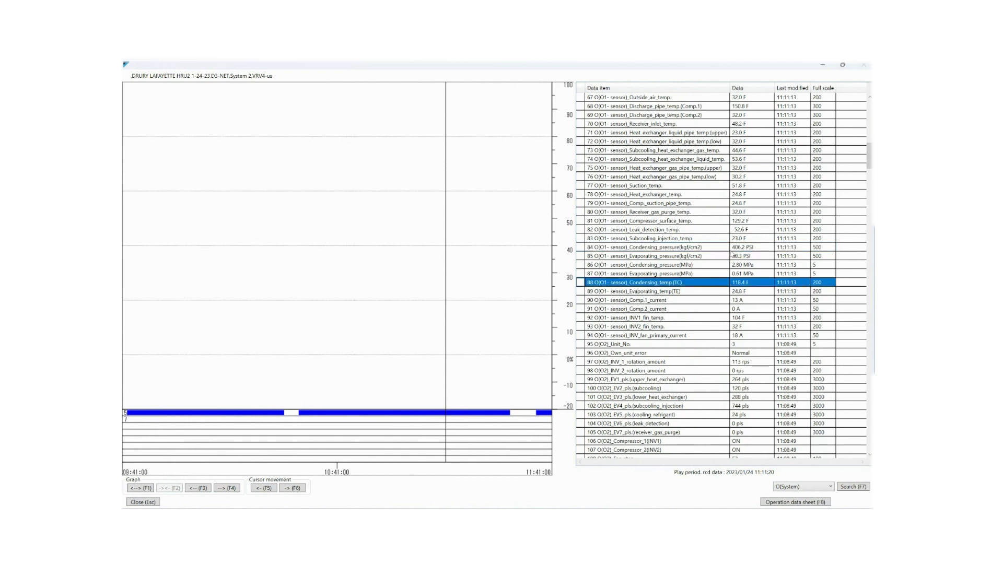
pyautogui.click(731, 249)
pyautogui.click(721, 286)
pyautogui.click(722, 294)
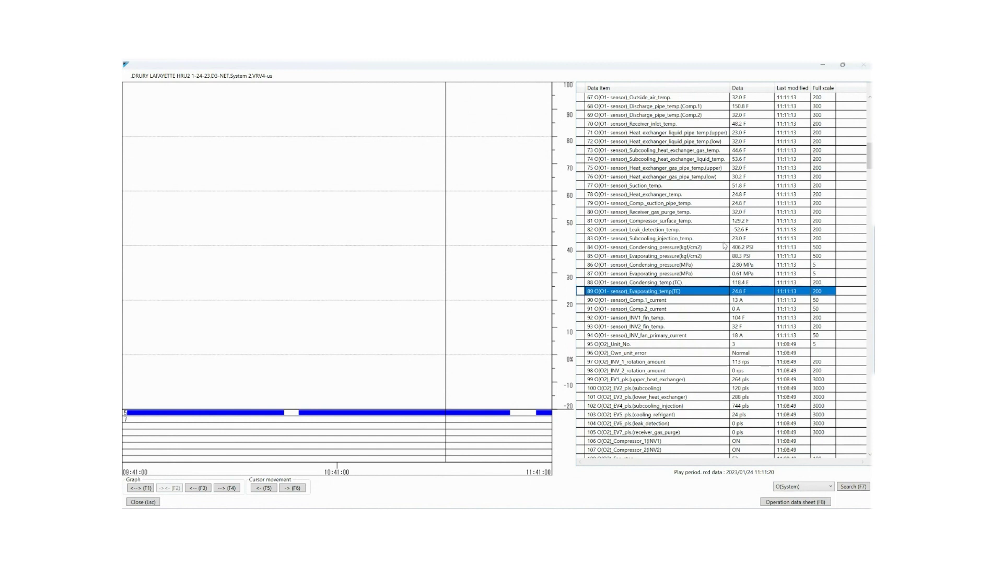
# Check the second outdoor unit's compressor currents, INV1 fin temperature, INV rotation and INV fan current
pyautogui.scroll(-1, 714, 277)
pyautogui.click(711, 273)
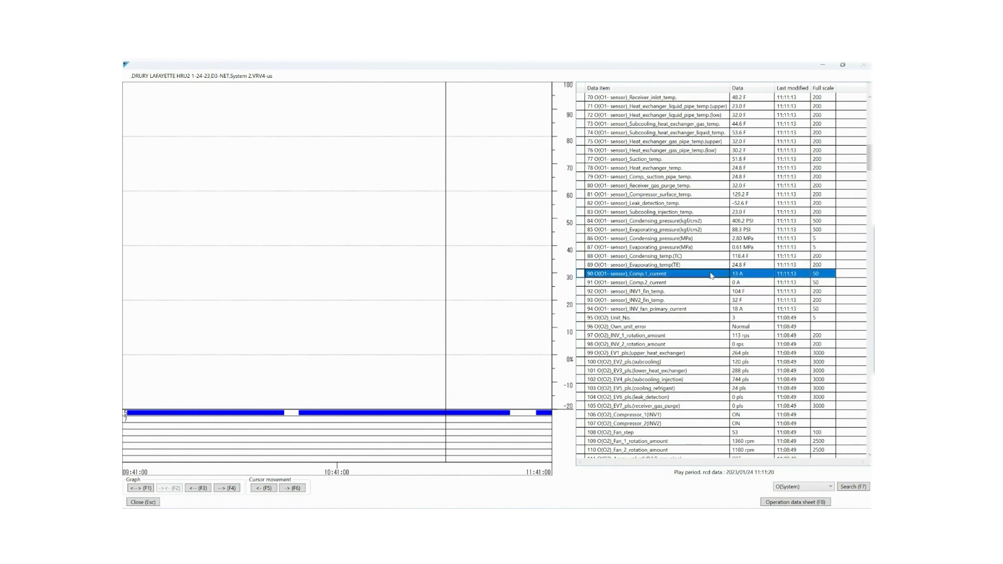
pyautogui.click(707, 283)
pyautogui.click(706, 293)
pyautogui.scroll(-2, 705, 292)
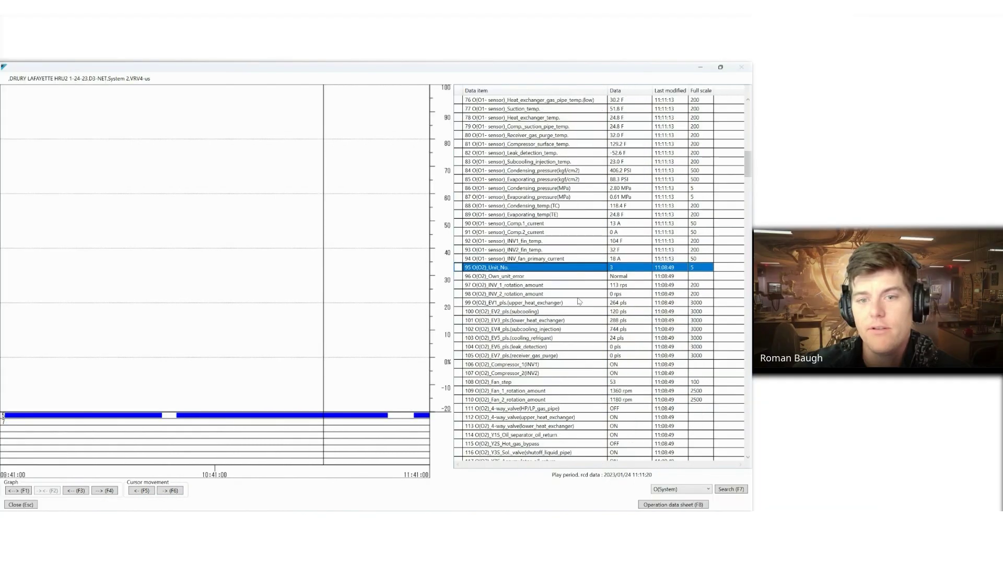
pyautogui.click(702, 283)
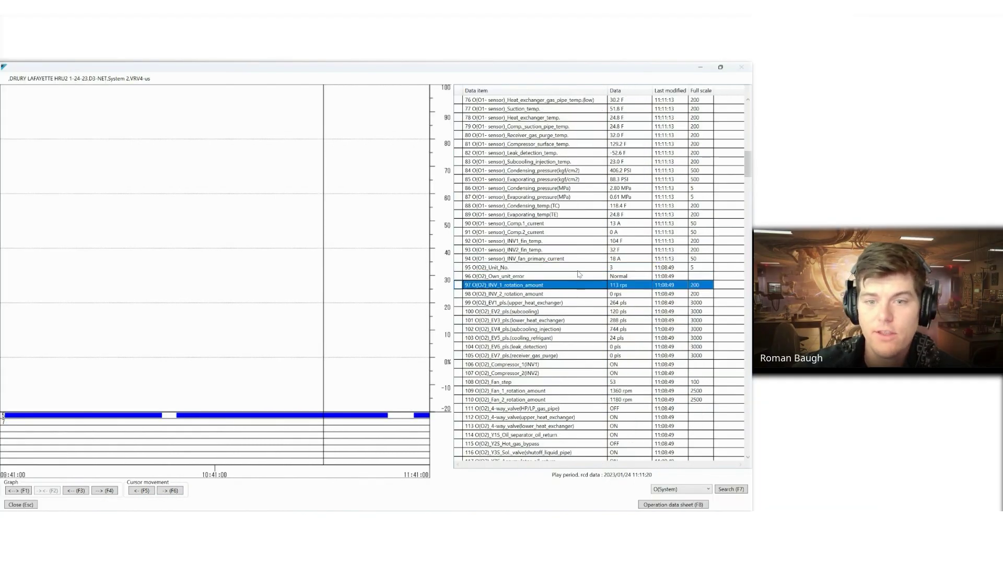
pyautogui.click(578, 269)
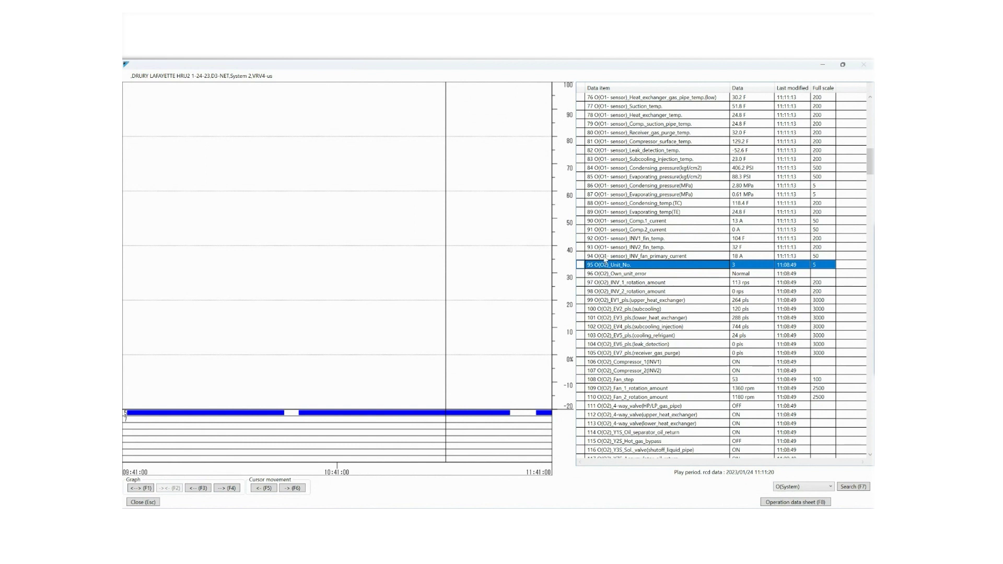
pyautogui.click(483, 259)
pyautogui.click(609, 266)
# Scroll the data list down to the I-1 and I-2 indoor unit items
pyautogui.scroll(-4, 673, 306)
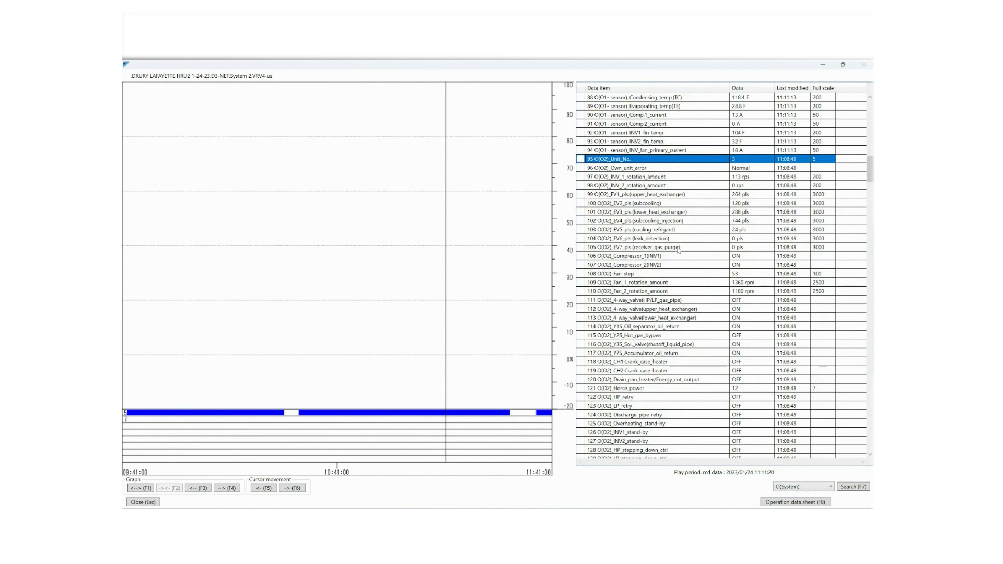
pyautogui.scroll(-6, 679, 249)
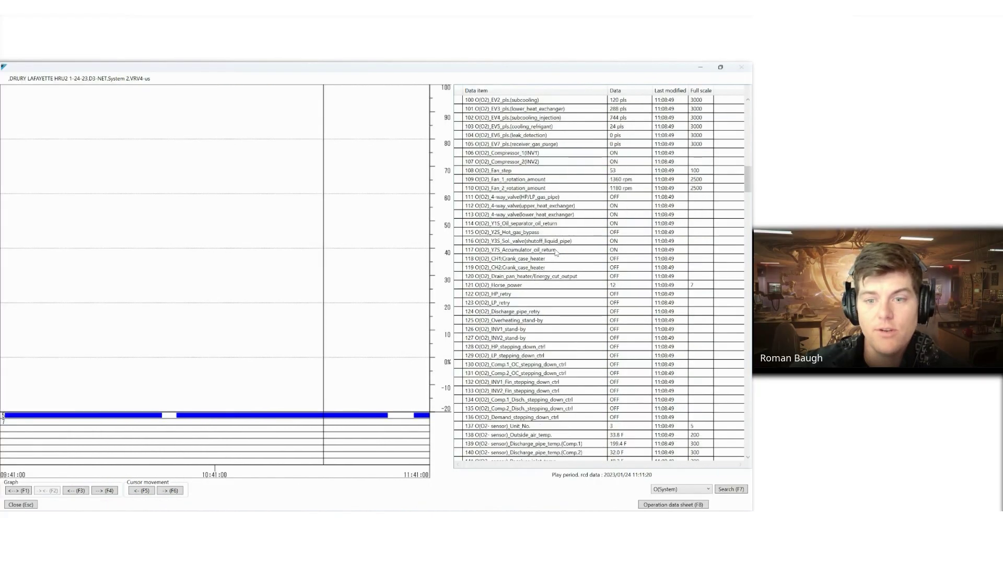
pyautogui.scroll(-9, 556, 252)
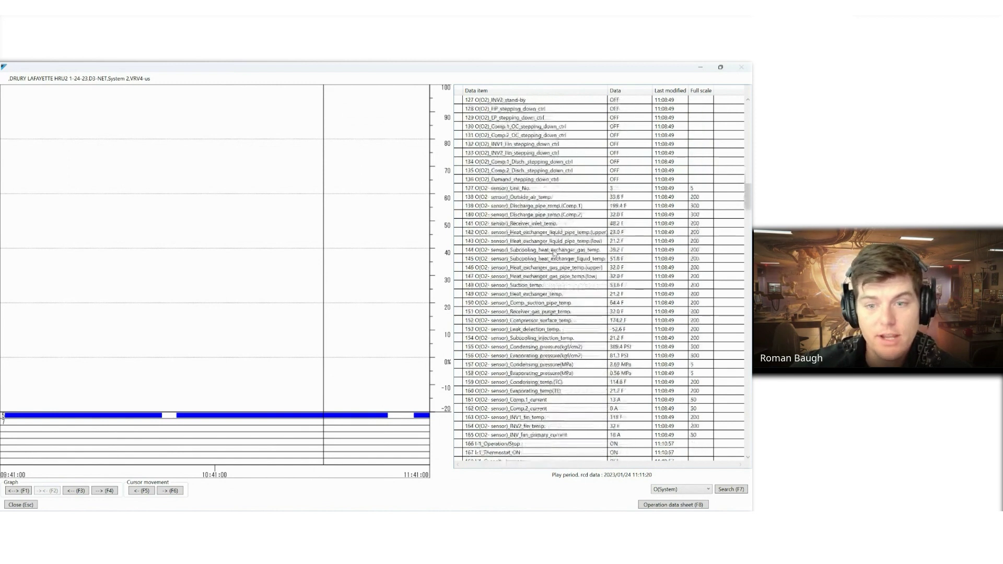
pyautogui.scroll(-3, 554, 252)
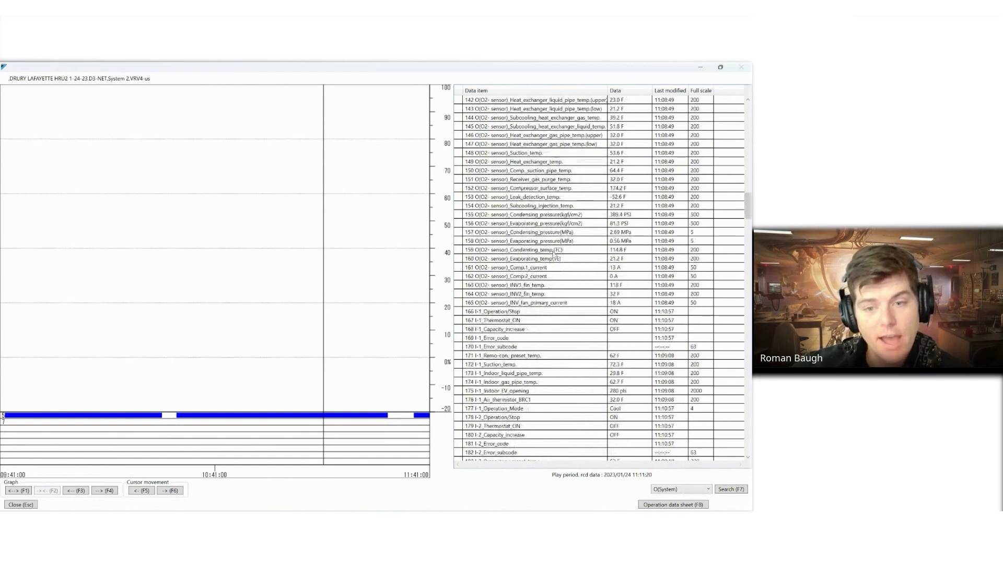
pyautogui.scroll(14, 554, 259)
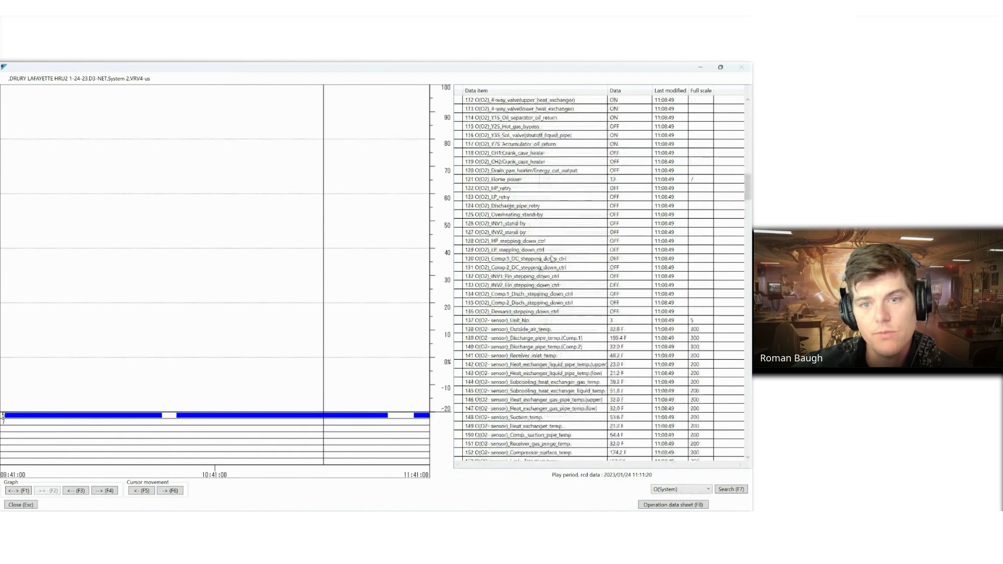
pyautogui.scroll(7, 552, 259)
pyautogui.scroll(-4, 553, 258)
pyautogui.scroll(-8, 552, 259)
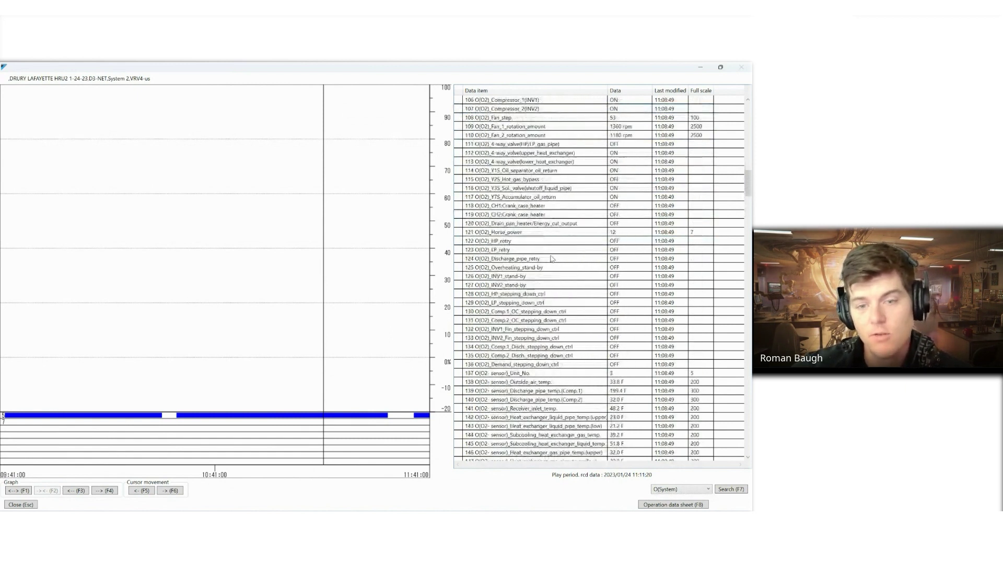
pyautogui.scroll(1, 553, 259)
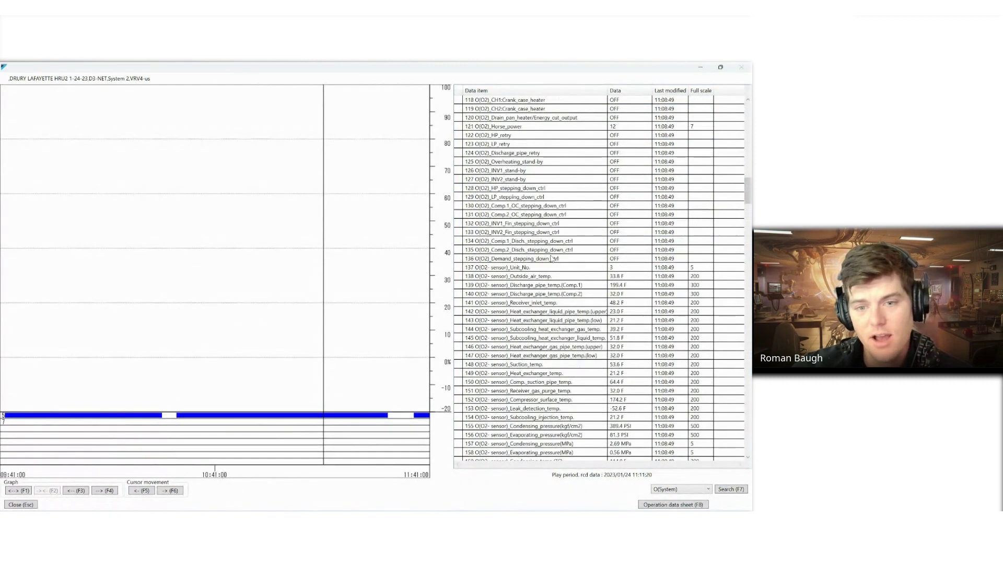
pyautogui.scroll(-13, 603, 274)
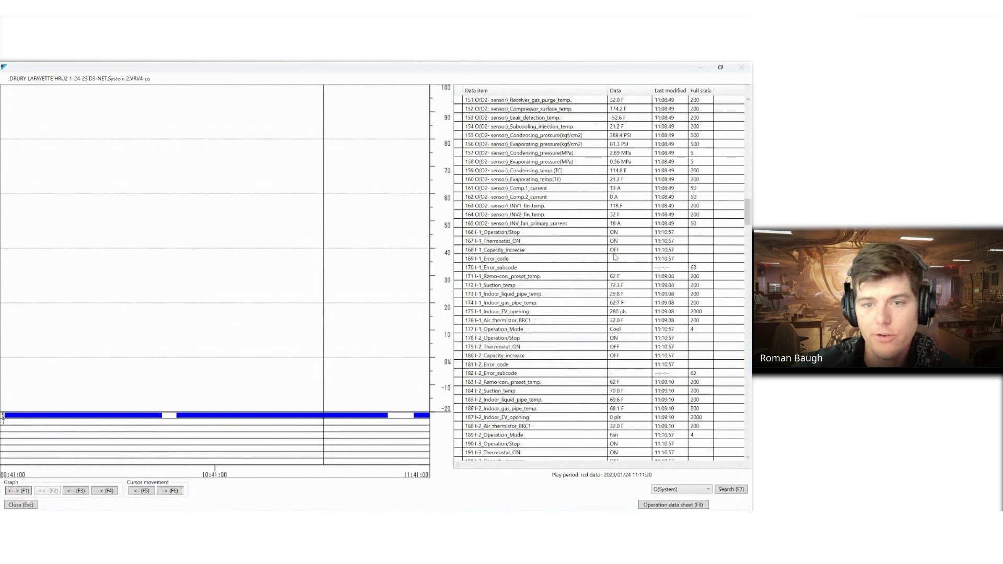
pyautogui.scroll(-1, 615, 257)
pyautogui.click(507, 197)
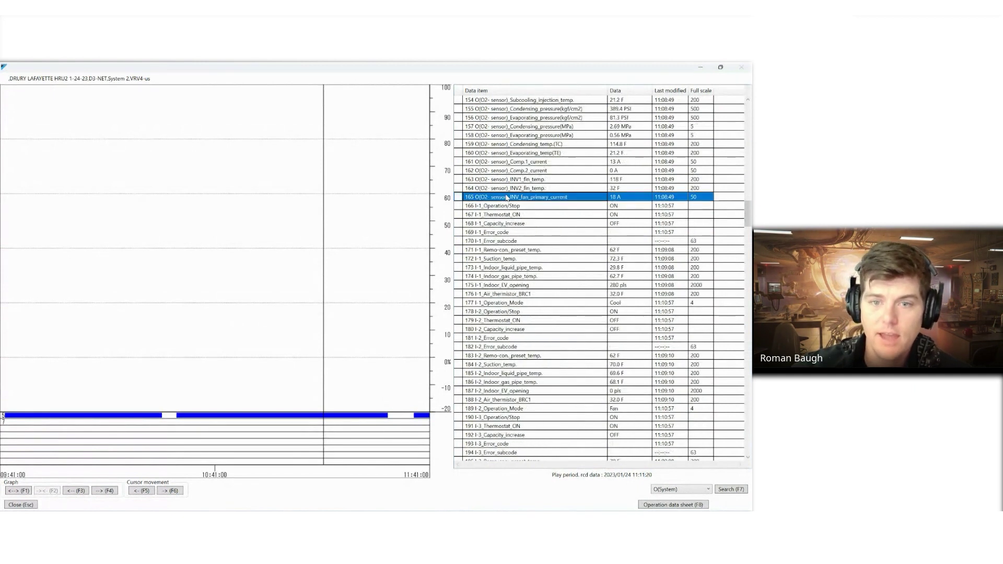
pyautogui.click(532, 209)
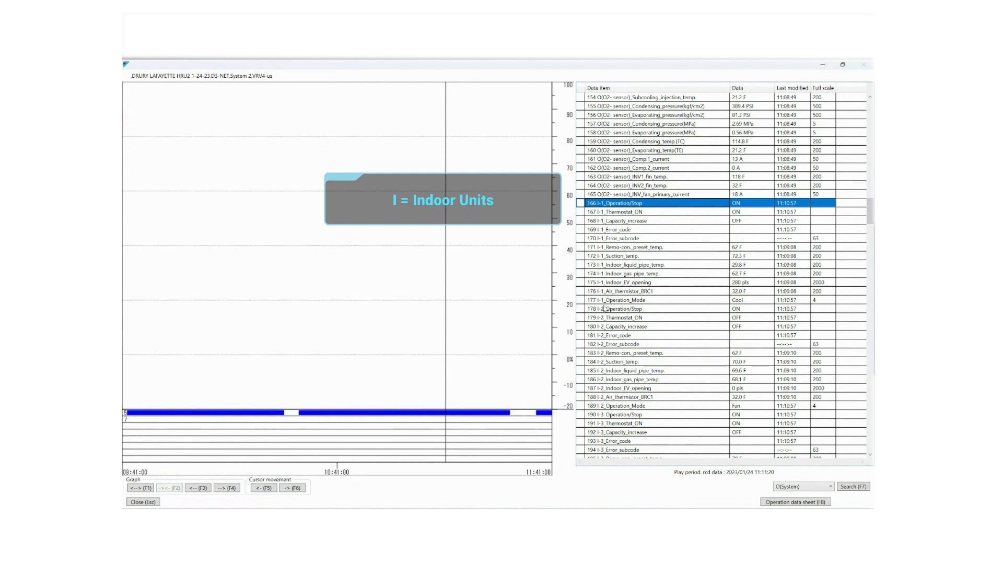
pyautogui.doubleClick(603, 206)
pyautogui.doubleClick(604, 213)
pyautogui.doubleClick(604, 222)
pyautogui.doubleClick(604, 230)
pyautogui.doubleClick(604, 238)
pyautogui.doubleClick(604, 248)
pyautogui.doubleClick(603, 257)
pyautogui.doubleClick(604, 265)
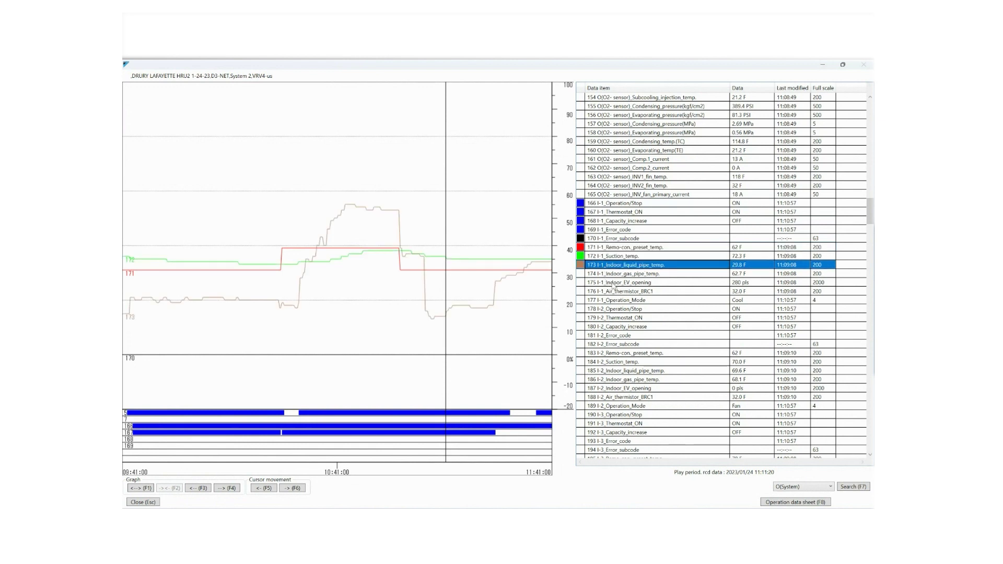
pyautogui.click(586, 204)
pyautogui.doubleClick(586, 204)
pyautogui.doubleClick(585, 212)
pyautogui.doubleClick(585, 221)
pyautogui.click(586, 230)
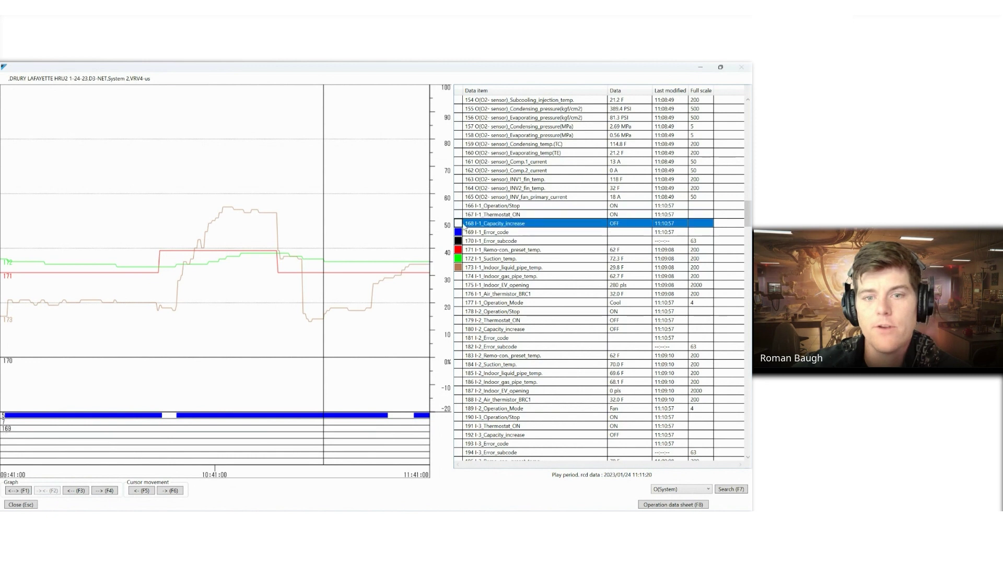
pyautogui.doubleClick(465, 232)
pyautogui.doubleClick(465, 241)
pyautogui.doubleClick(465, 250)
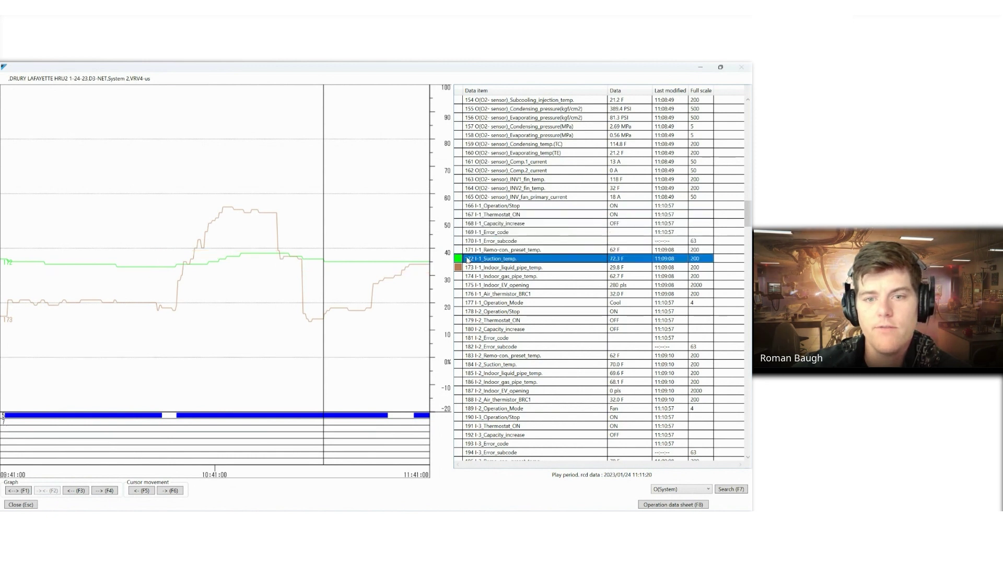
pyautogui.doubleClick(465, 259)
pyautogui.doubleClick(467, 268)
pyautogui.click(626, 207)
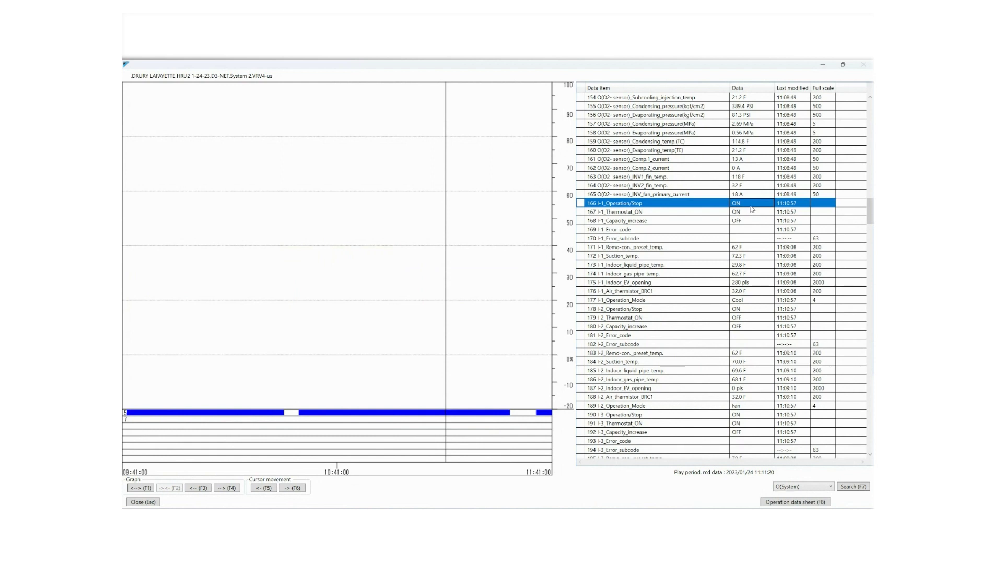
# Check I-1's thermostat and error rows, then take Capacity_increase (row 168) off the graph
pyautogui.click(738, 213)
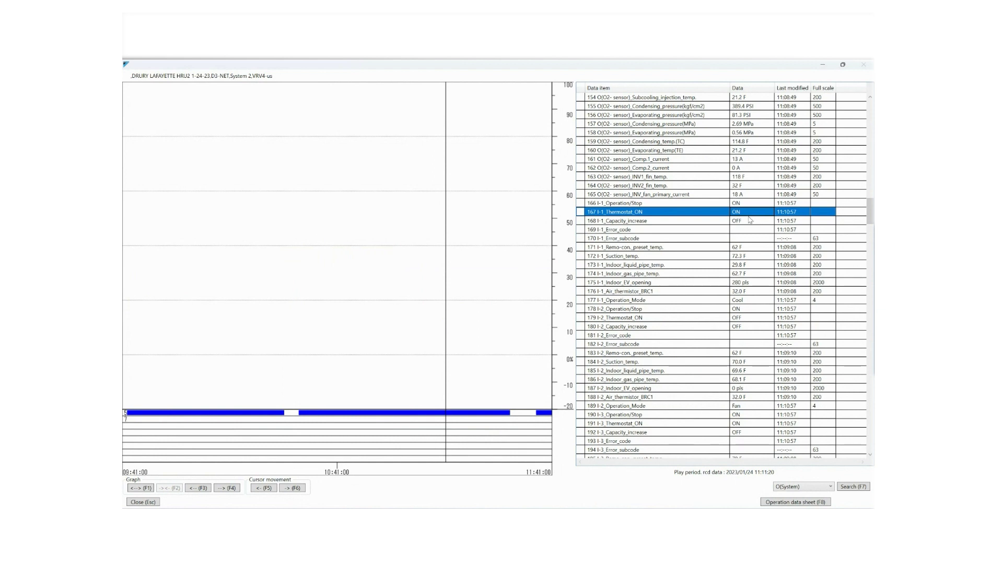
pyautogui.click(688, 230)
pyautogui.click(692, 222)
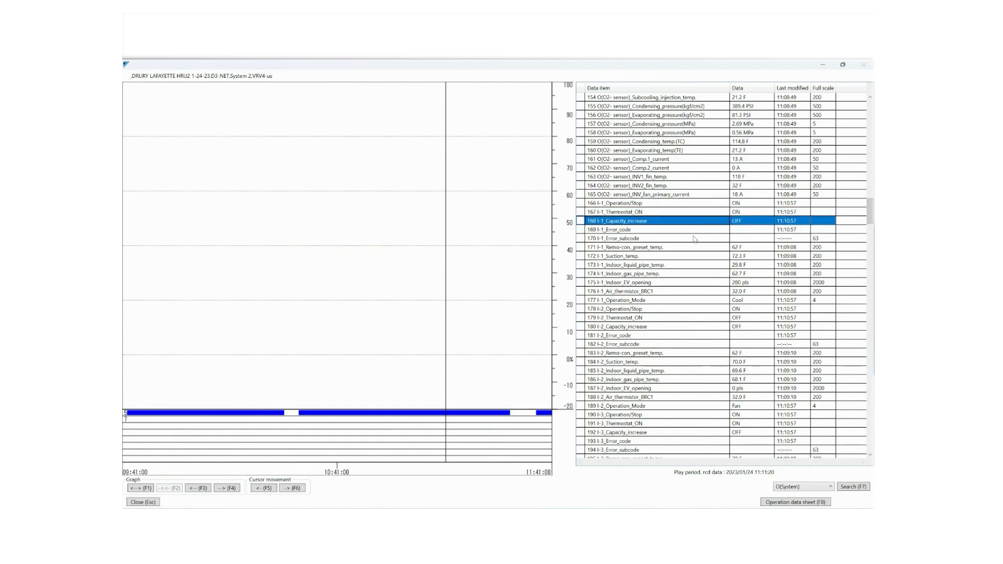
pyautogui.doubleClick(696, 223)
pyautogui.doubleClick(695, 225)
pyautogui.click(697, 231)
# Read I-1's temperatures, 280 pls EV opening, 32.0 F BRC1 air thermistor and Cool mode
pyautogui.click(698, 240)
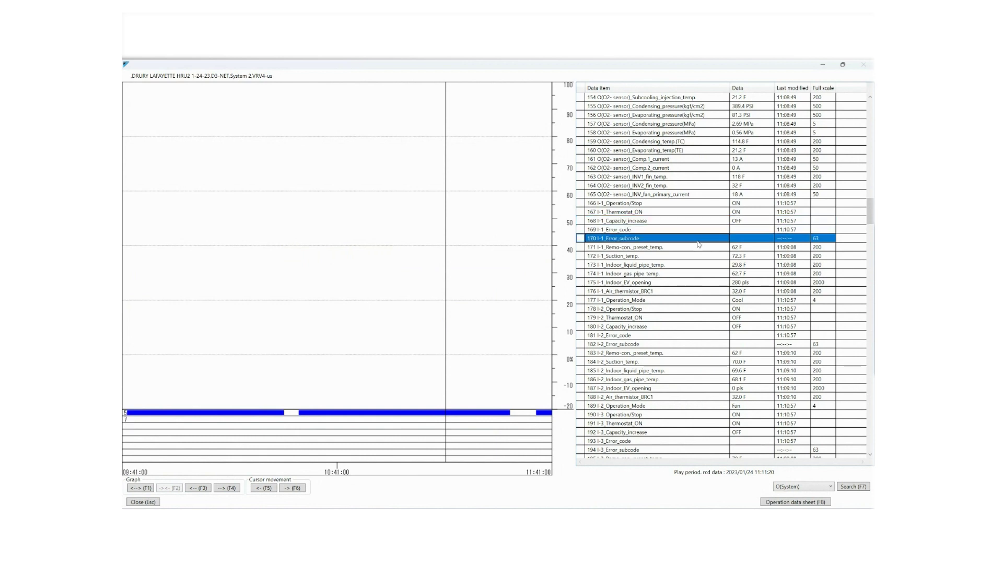
pyautogui.click(700, 250)
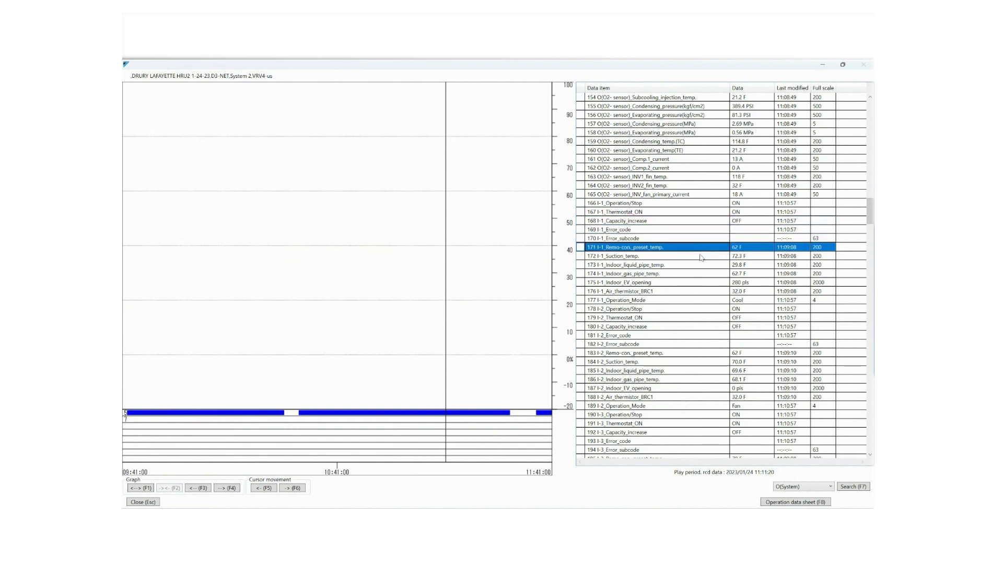
pyautogui.click(700, 259)
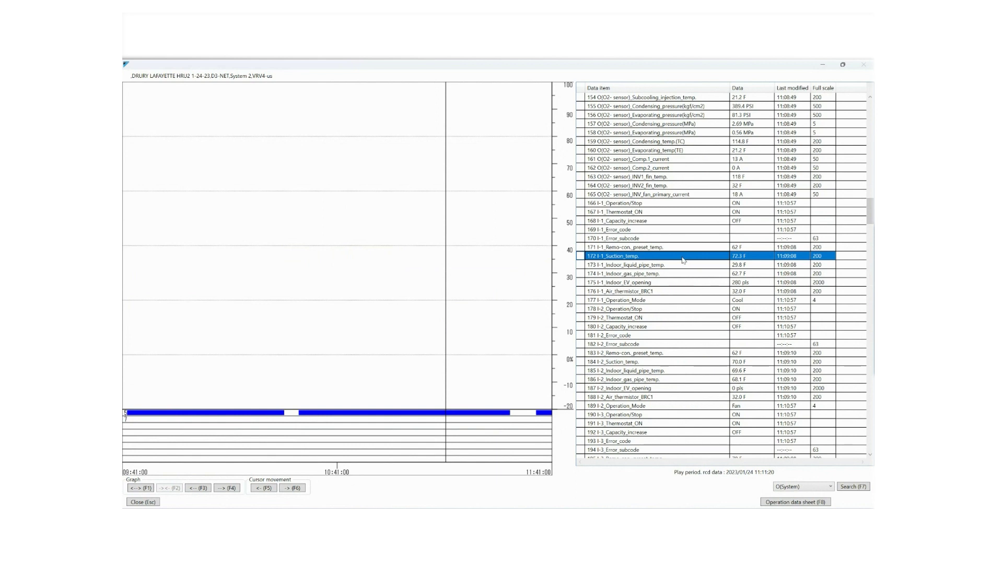
pyautogui.click(681, 266)
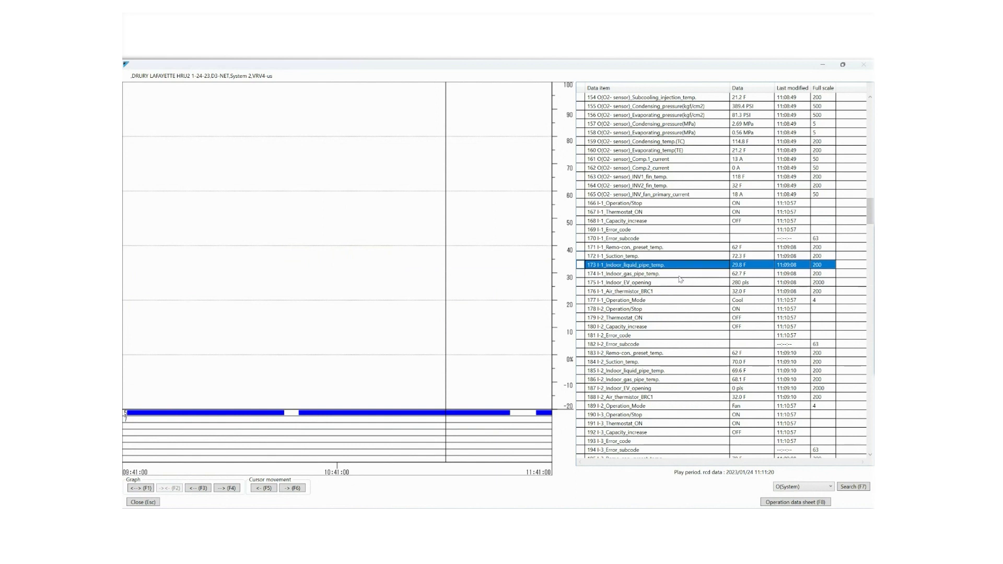
pyautogui.click(680, 276)
pyautogui.click(678, 285)
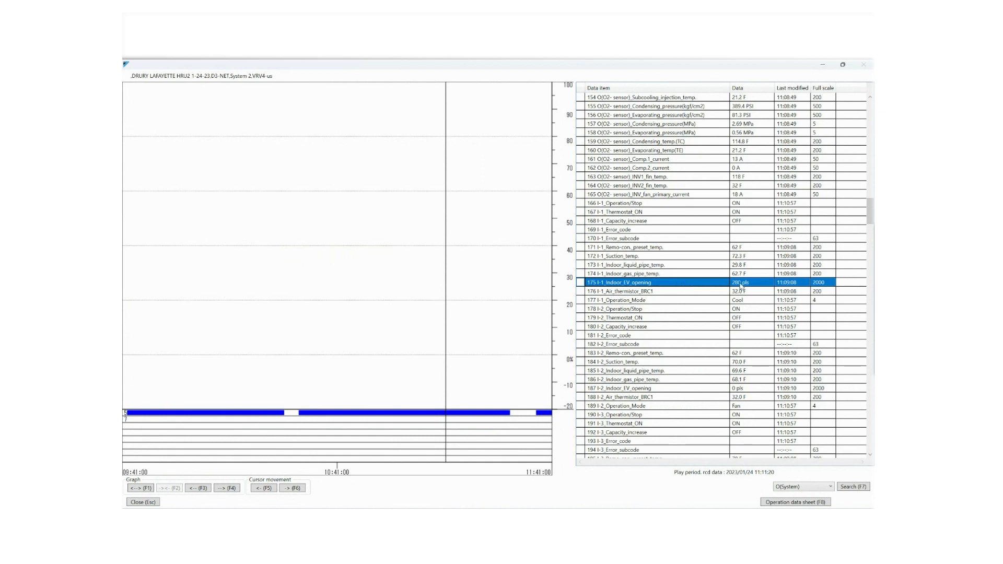
pyautogui.click(709, 292)
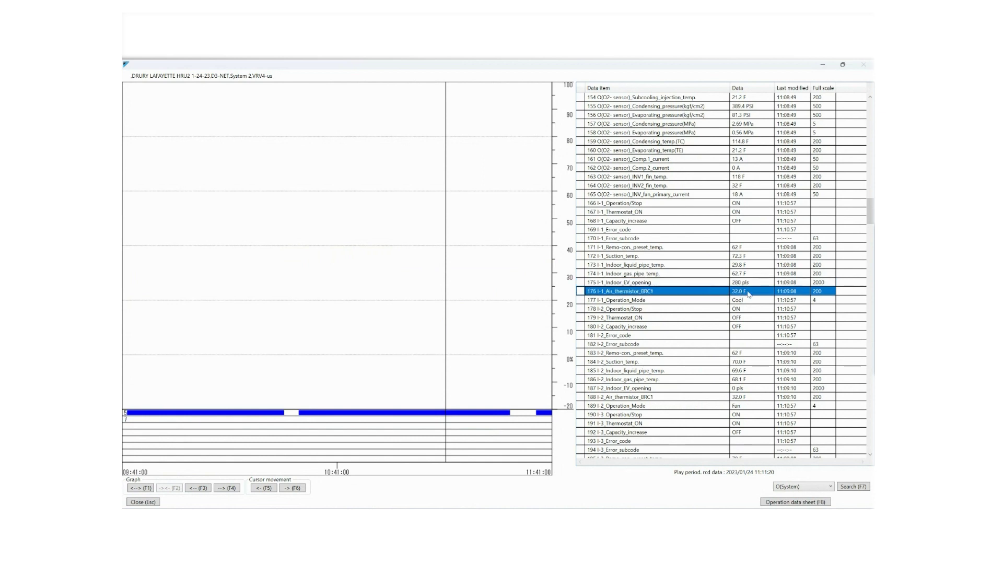
pyautogui.click(711, 302)
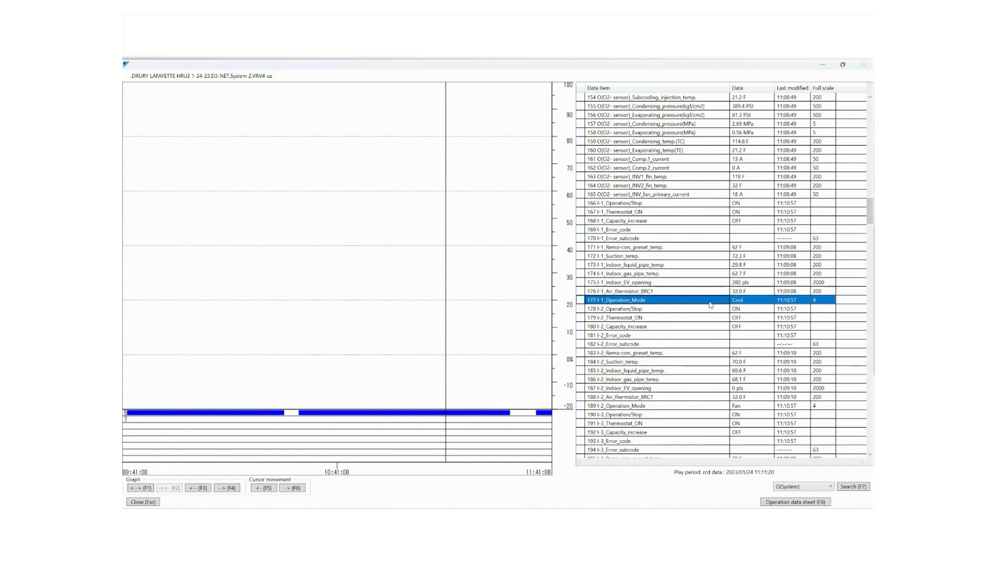
pyautogui.click(697, 310)
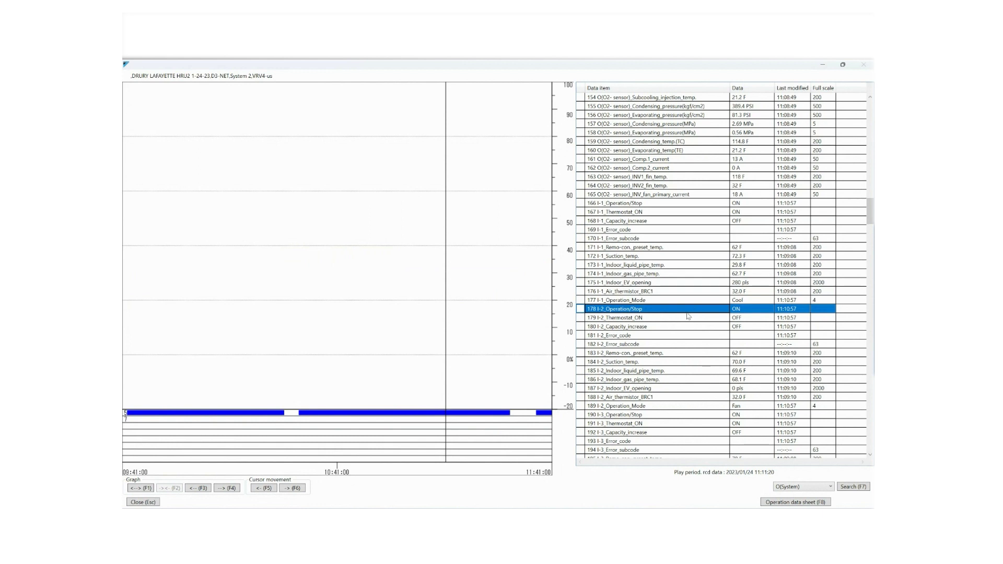
# Scroll down to indoor unit I-32 and inspect its gas pipe temperature
pyautogui.scroll(-4, 709, 278)
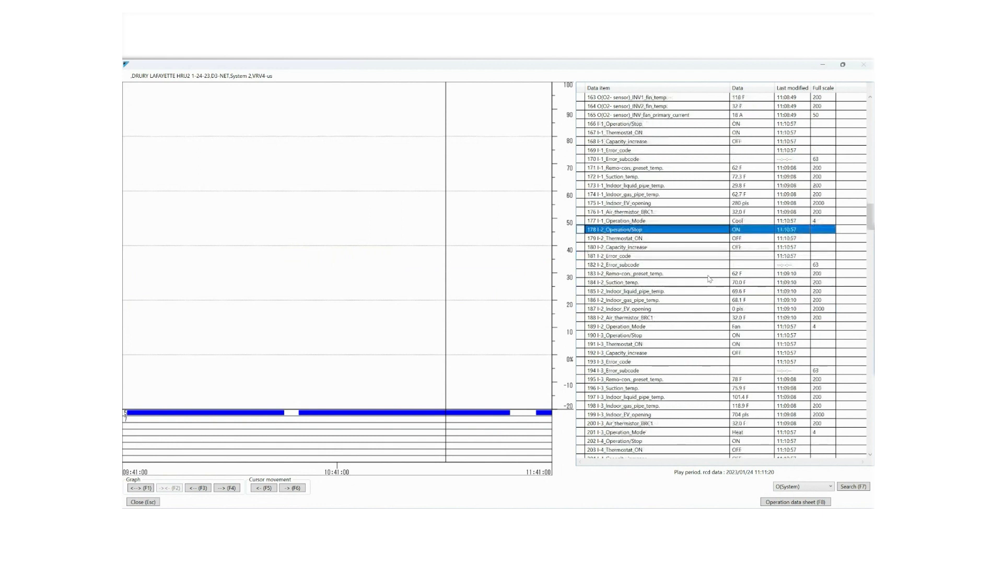
pyautogui.scroll(-20, 709, 279)
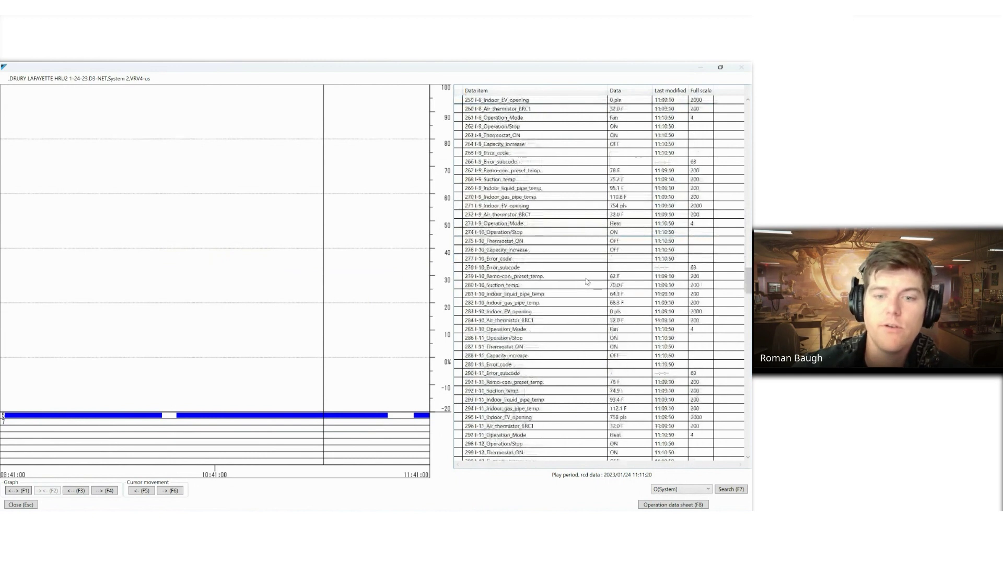
pyautogui.scroll(-20, 587, 281)
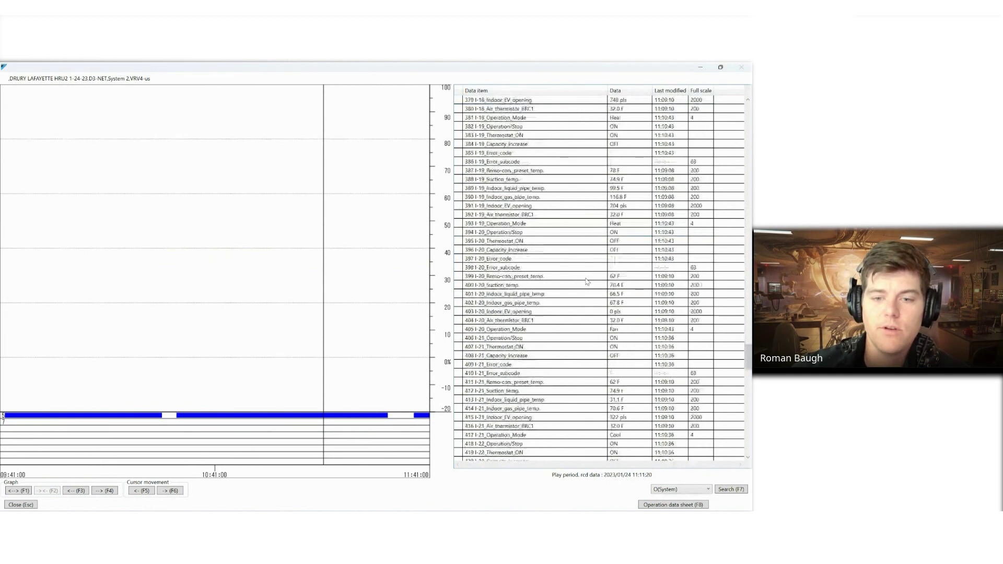
pyautogui.scroll(-20, 588, 281)
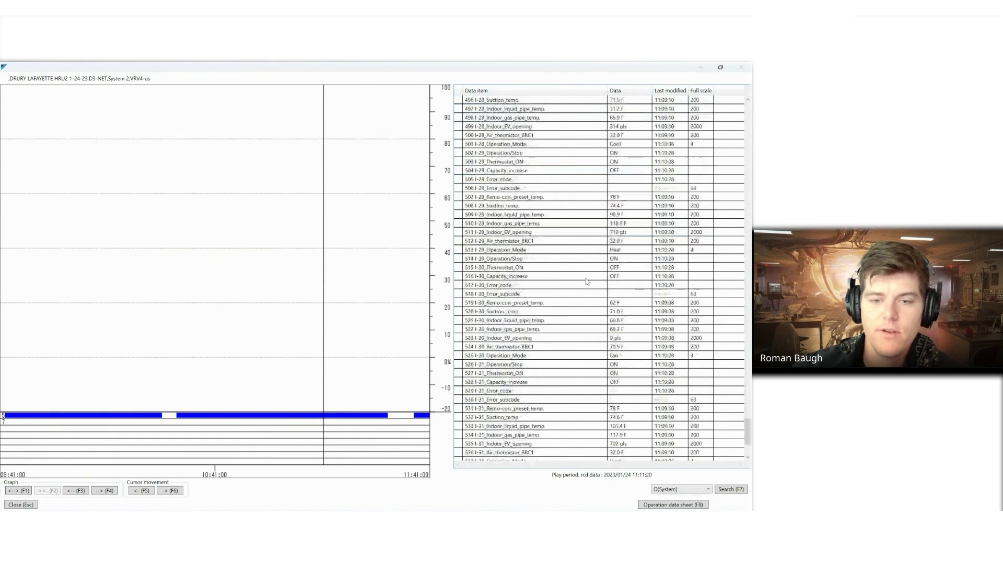
pyautogui.scroll(-4, 587, 282)
pyautogui.click(520, 428)
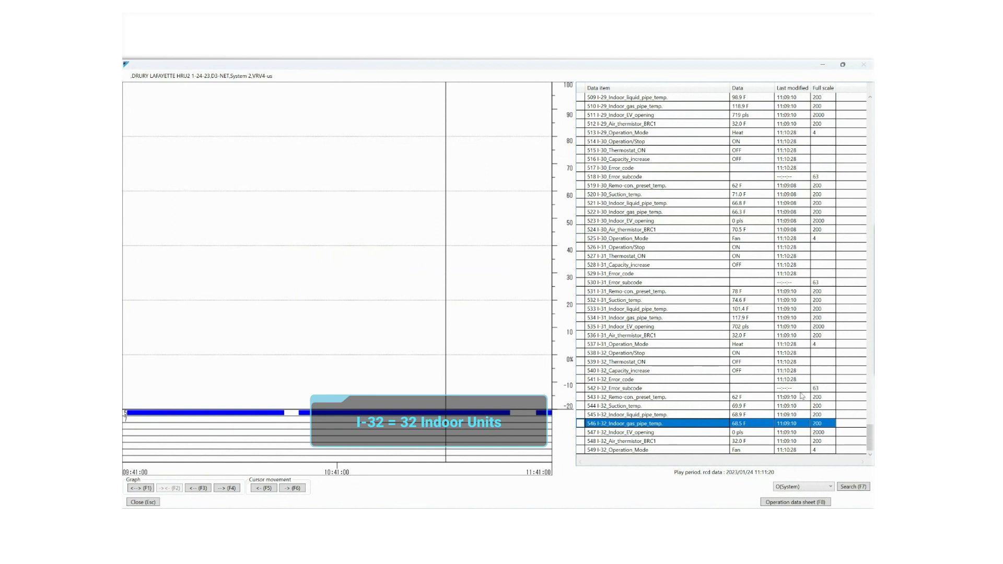
# Return to the system rows and select Target_evaporating_press., showing 0.59 MPa
pyautogui.scroll(7, 807, 397)
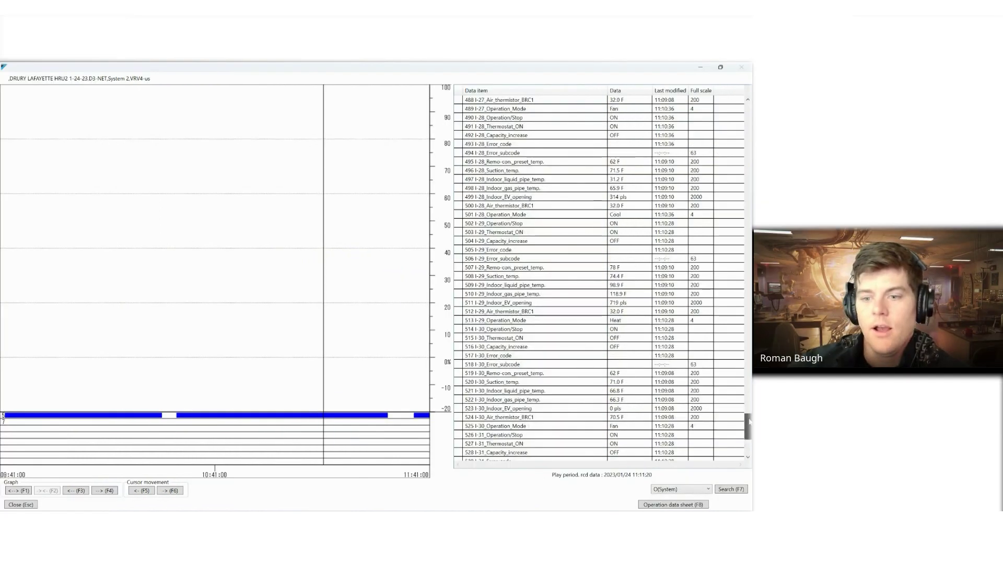
pyautogui.scroll(20, 847, 296)
pyautogui.scroll(20, 725, 299)
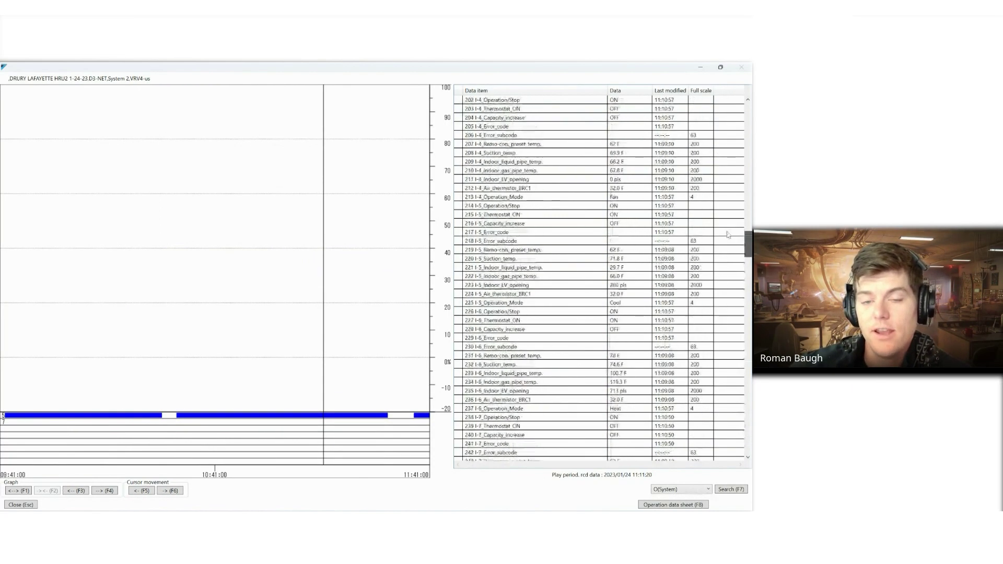
pyautogui.scroll(20, 729, 210)
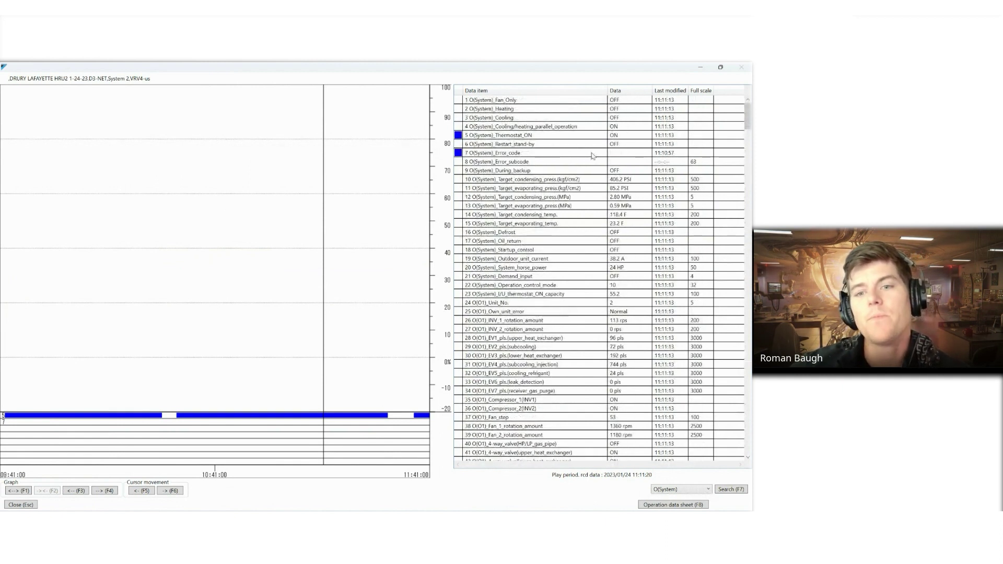
pyautogui.scroll(-1, 592, 155)
pyautogui.scroll(1, 593, 155)
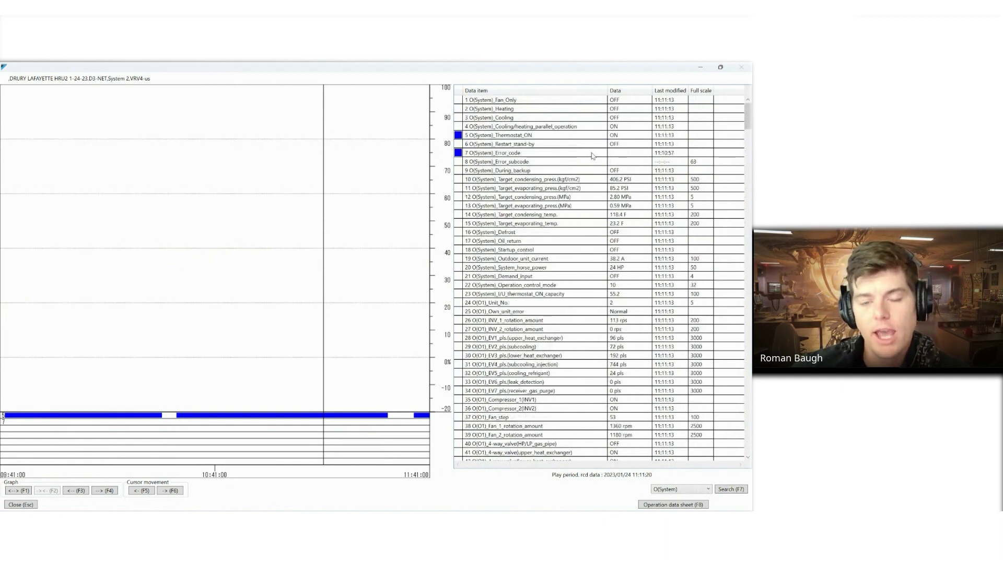
pyautogui.scroll(-2, 491, 230)
pyautogui.scroll(2, 491, 231)
pyautogui.click(558, 205)
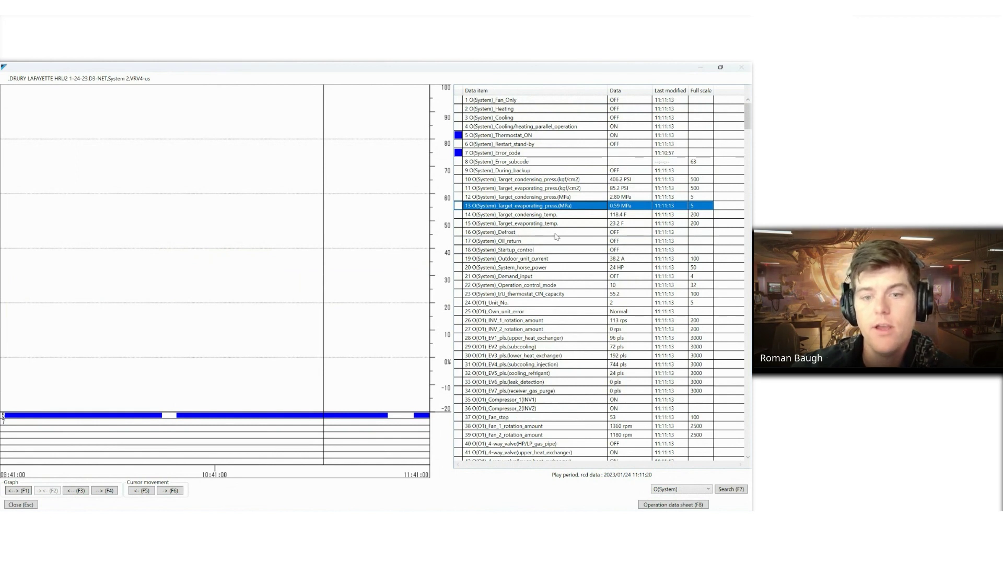
pyautogui.scroll(-3, 554, 238)
pyautogui.scroll(3, 554, 238)
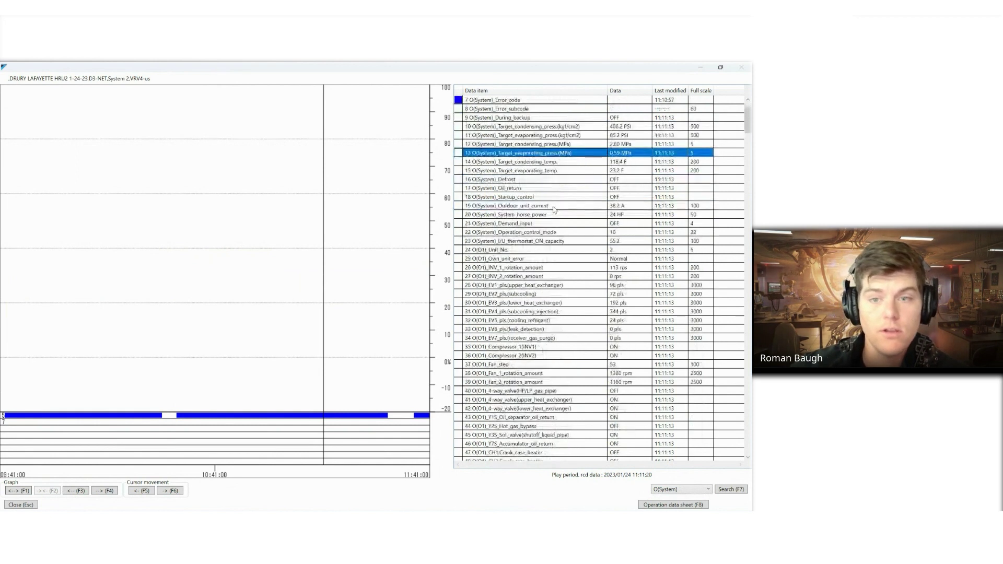
pyautogui.click(553, 295)
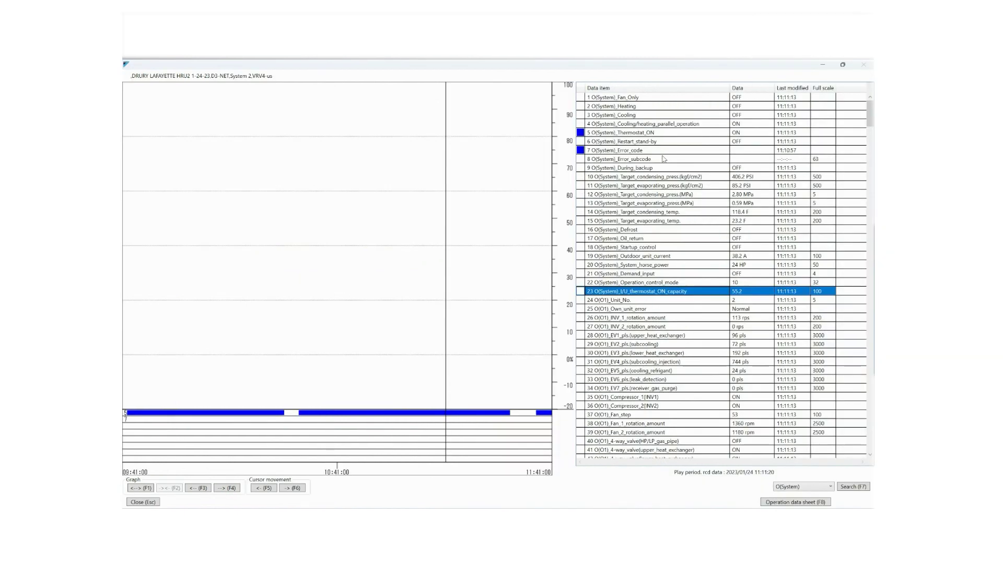
pyautogui.click(663, 159)
pyautogui.click(666, 125)
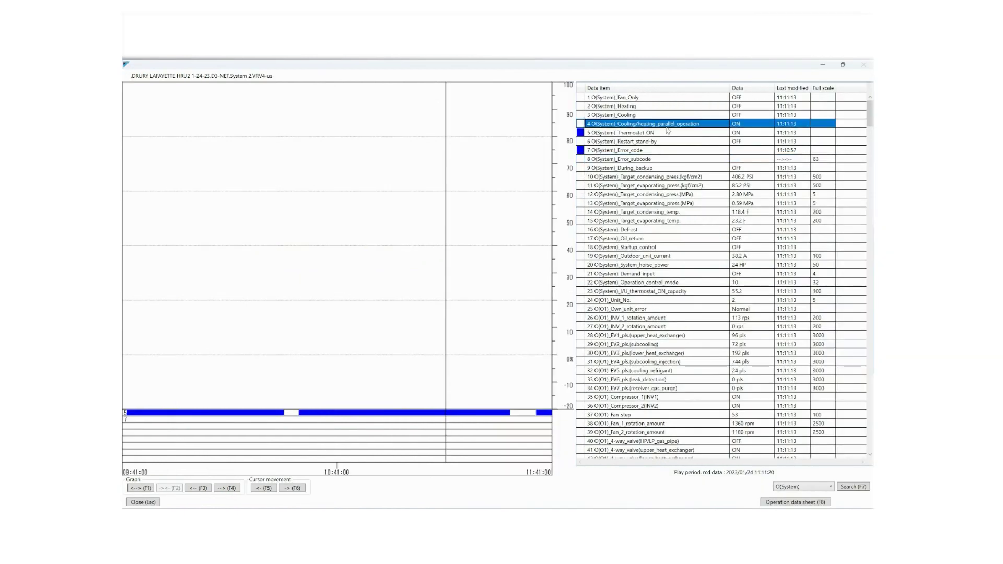
pyautogui.click(672, 100)
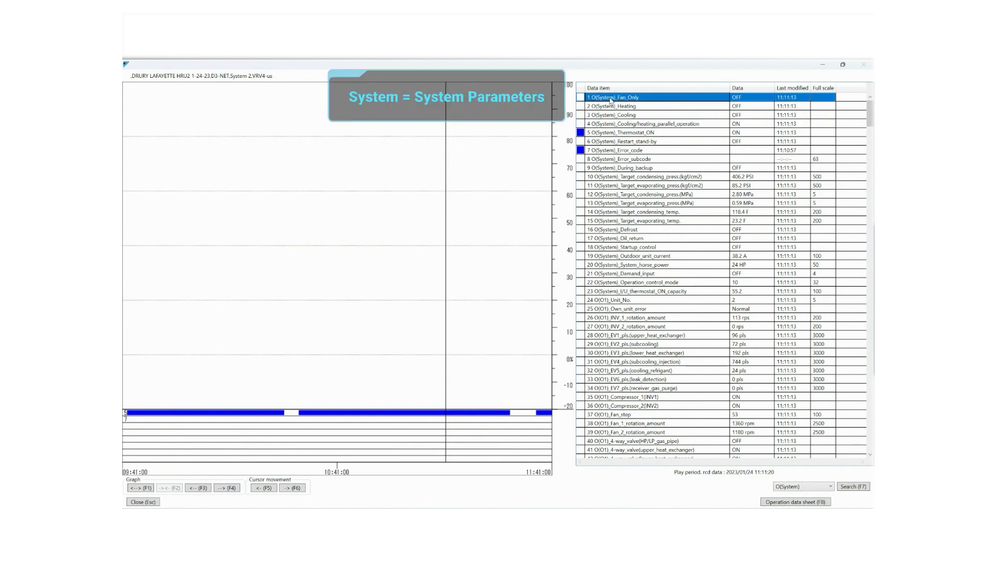
pyautogui.click(679, 106)
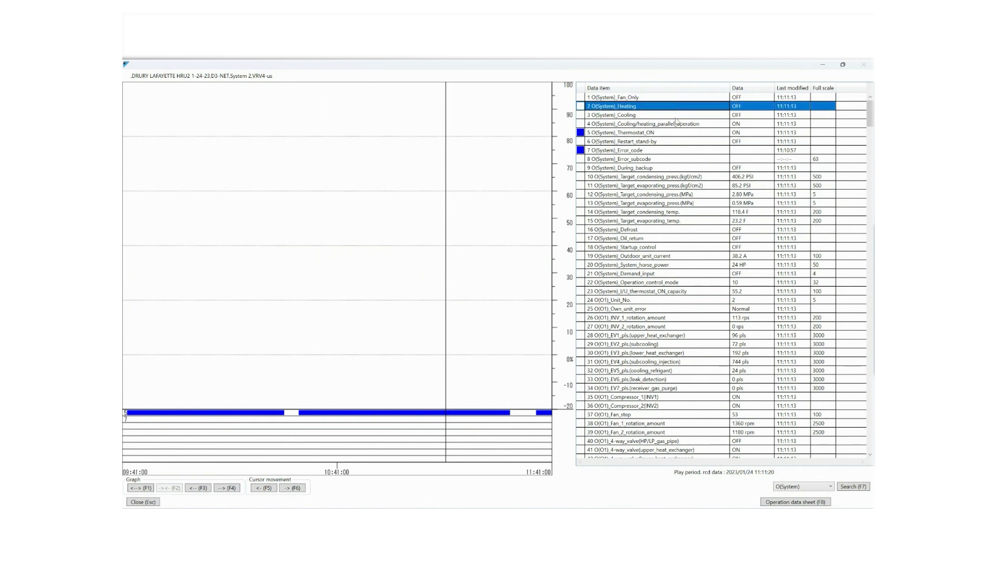
pyautogui.click(676, 118)
pyautogui.click(678, 125)
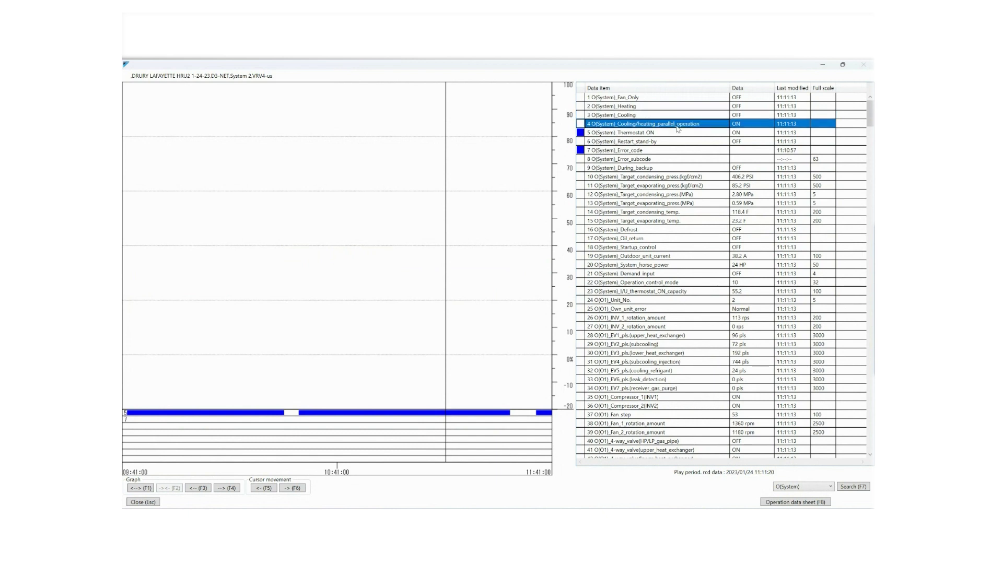
pyautogui.doubleClick(683, 126)
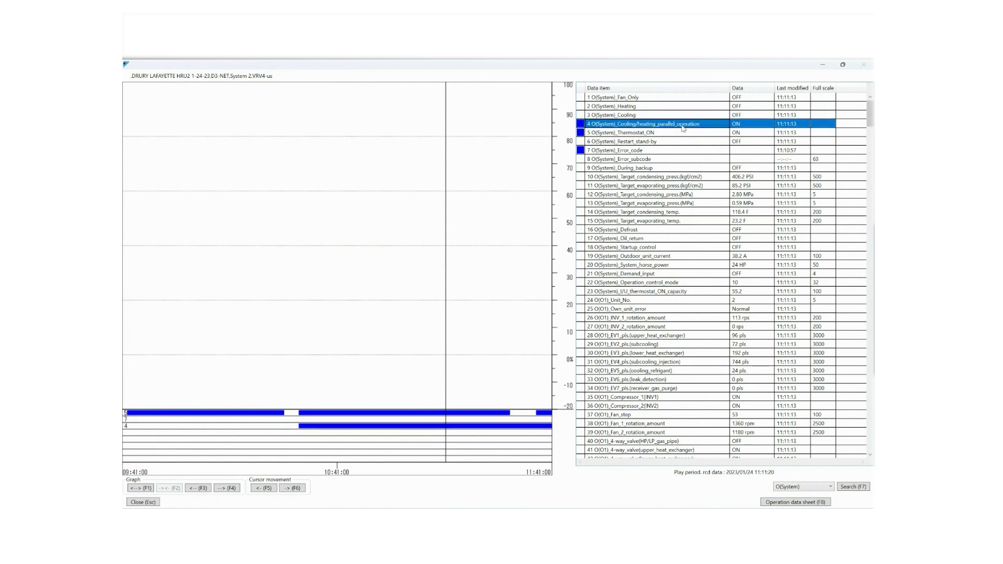
pyautogui.doubleClick(682, 127)
pyautogui.click(684, 134)
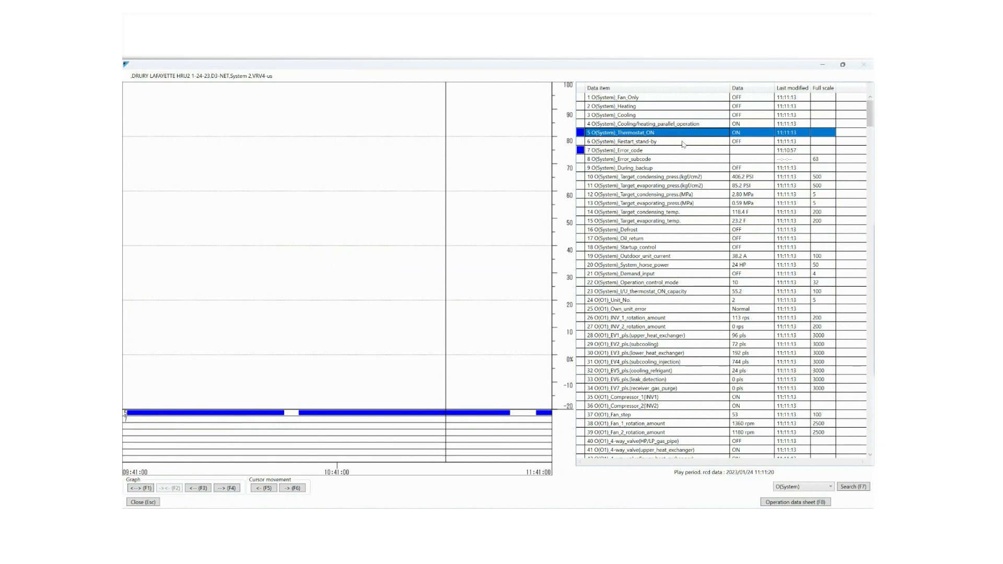
pyautogui.click(683, 143)
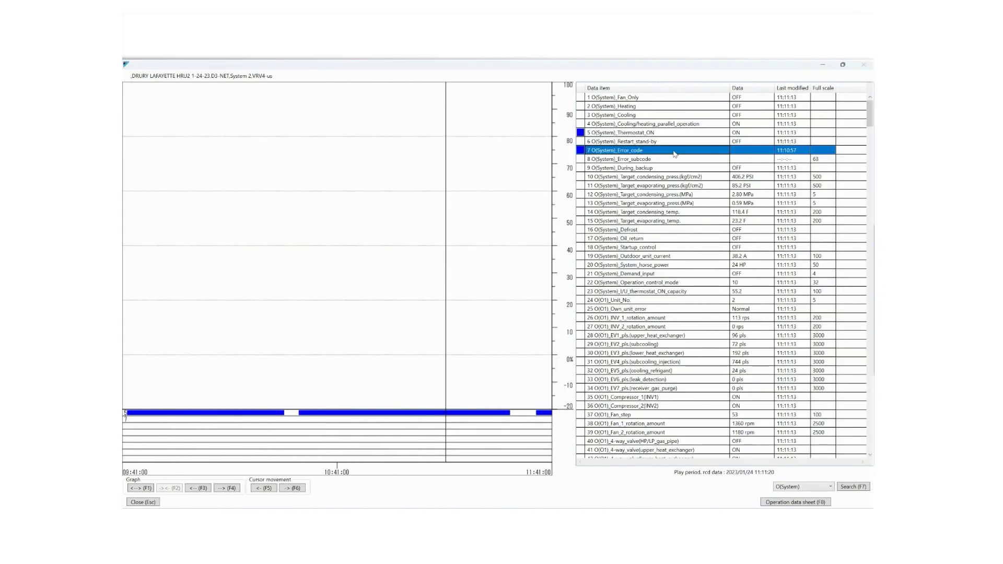
pyautogui.click(543, 152)
pyautogui.click(556, 162)
pyautogui.click(677, 162)
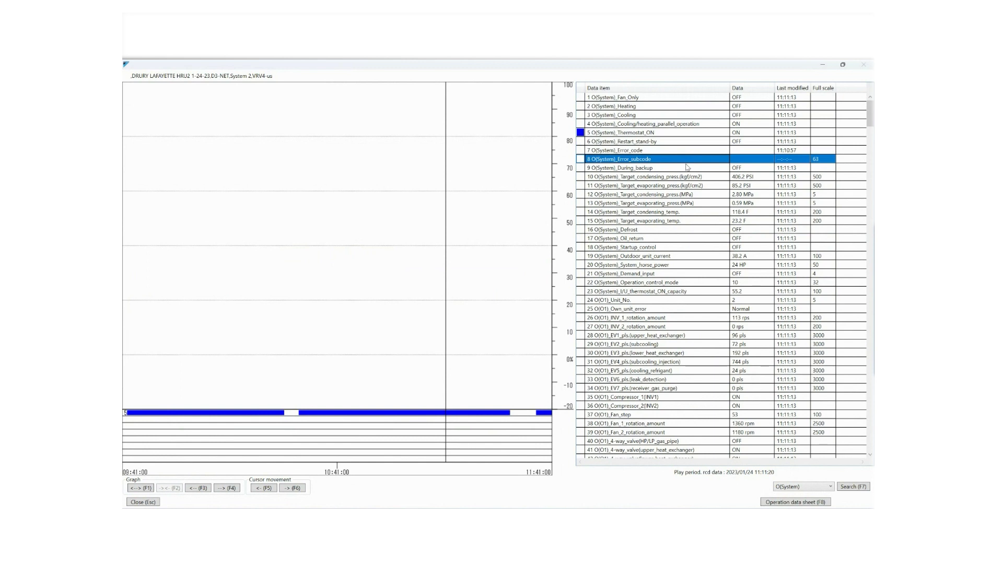
pyautogui.click(687, 168)
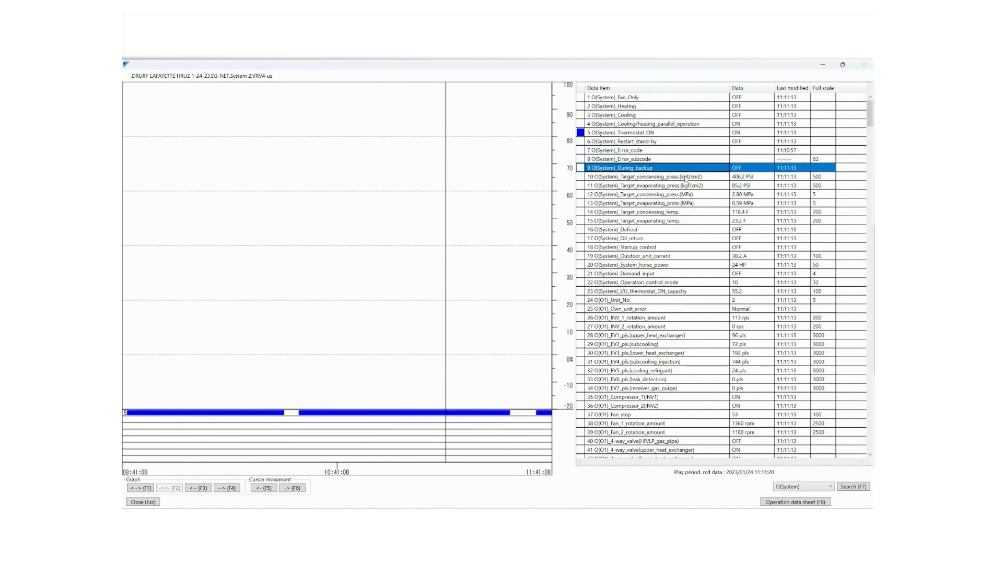
pyautogui.click(686, 177)
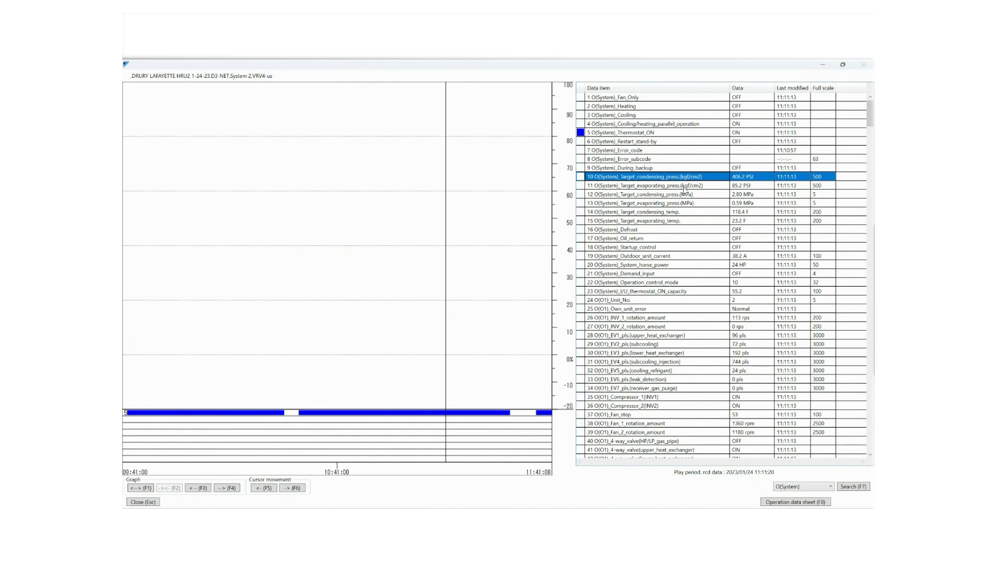
pyautogui.click(684, 196)
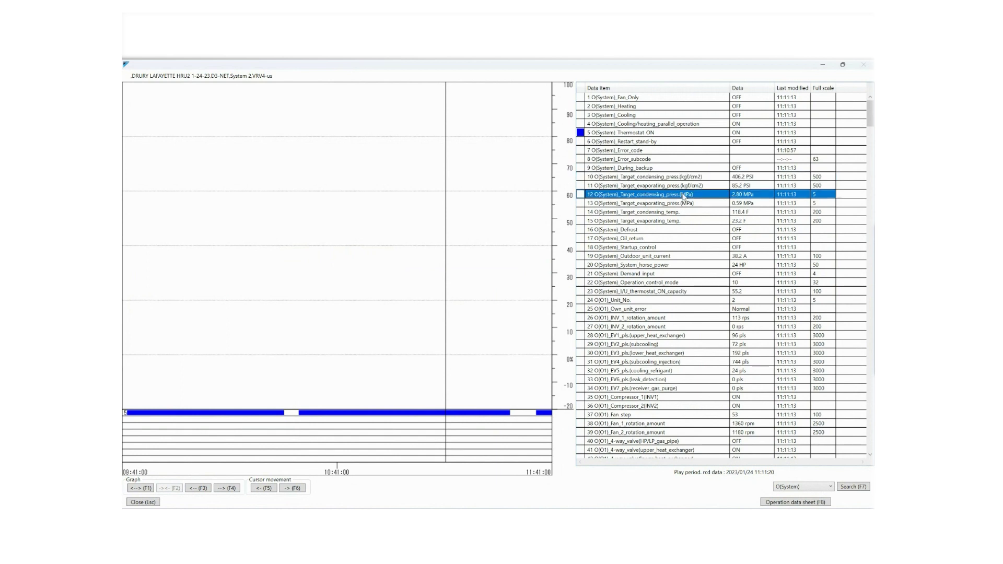
pyautogui.click(685, 214)
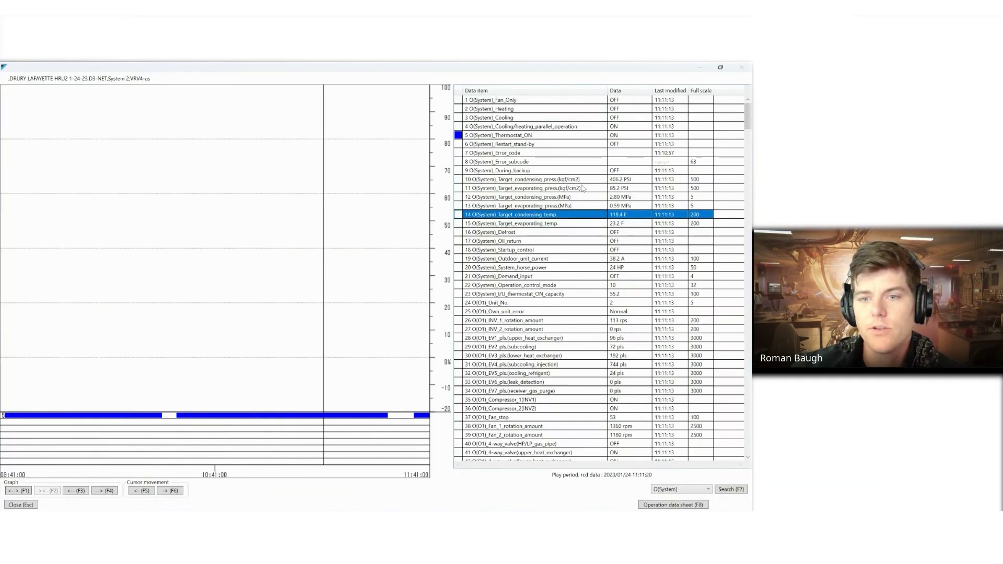
pyautogui.click(585, 182)
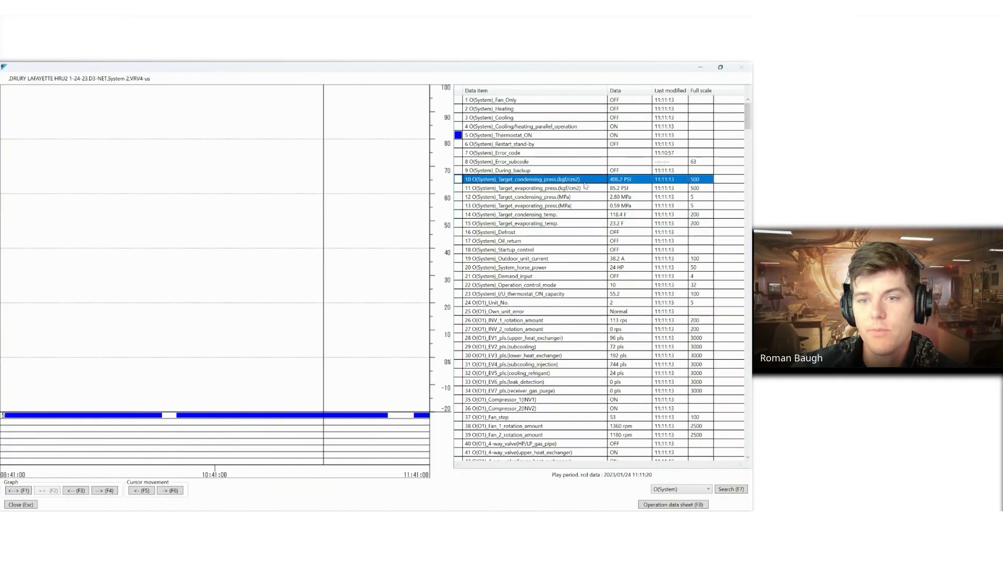
pyautogui.click(582, 216)
# Graph the target condensing and target evaporating temperatures and compare their readings
pyautogui.doubleClick(582, 217)
pyautogui.doubleClick(583, 224)
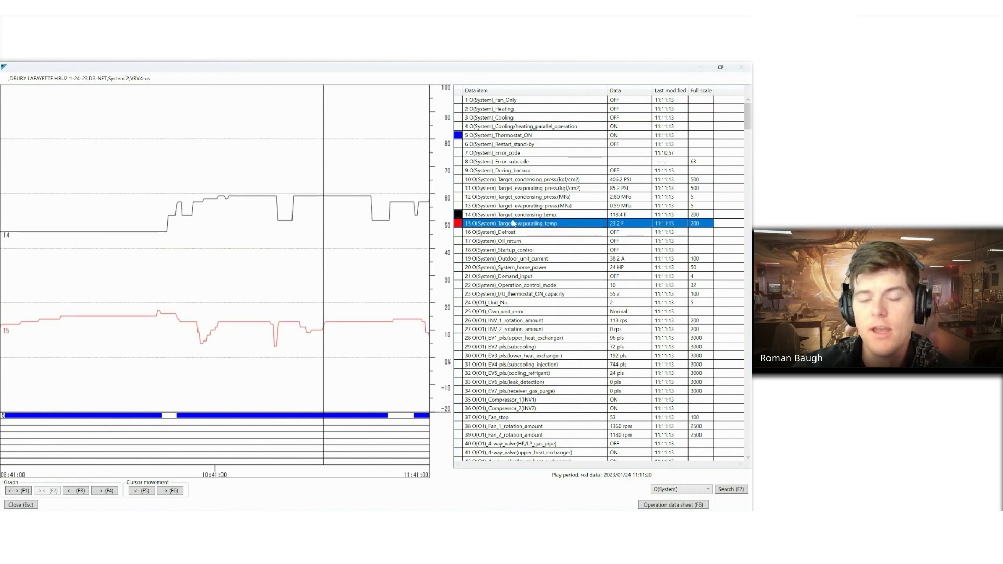
pyautogui.click(550, 216)
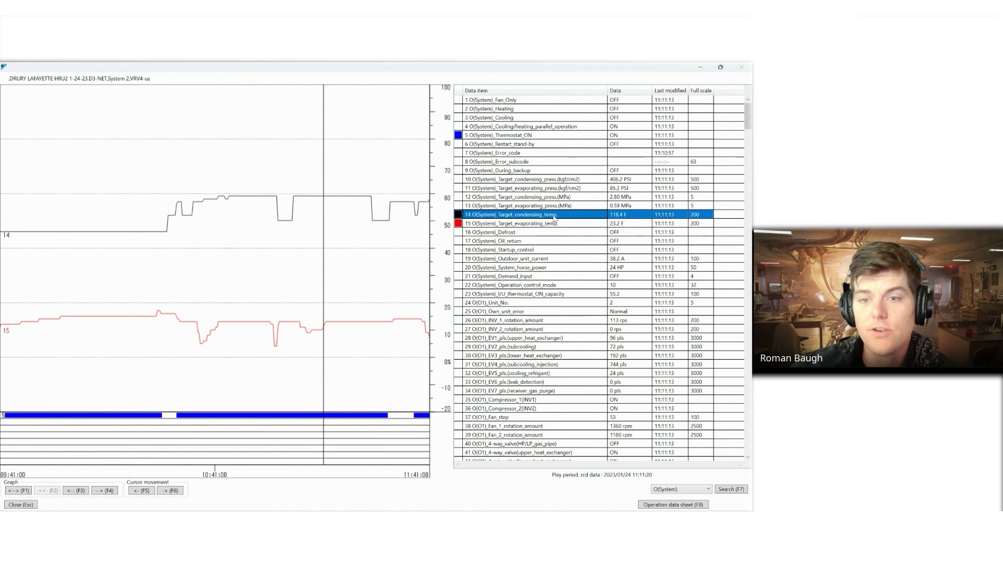
pyautogui.click(557, 224)
pyautogui.click(575, 215)
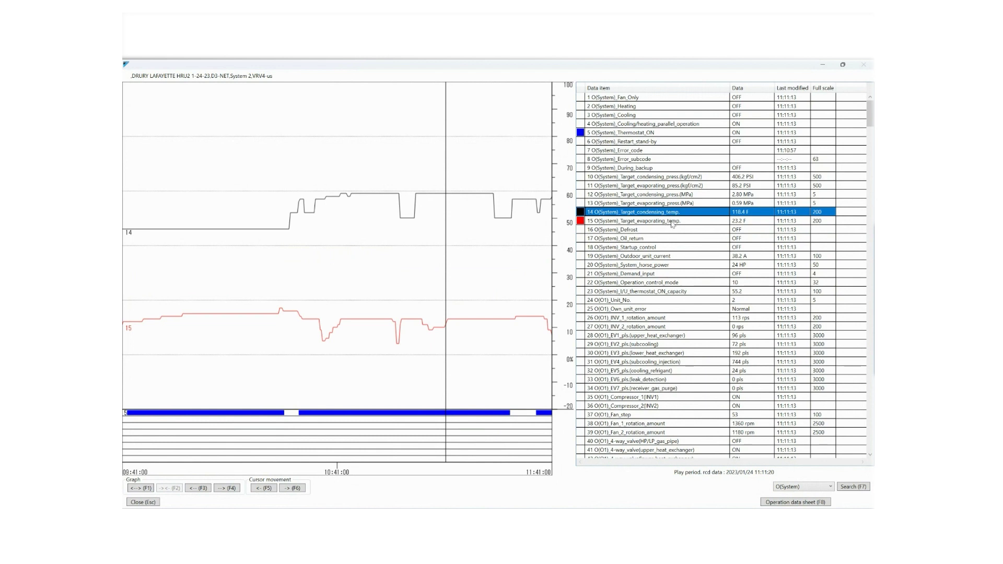
pyautogui.click(673, 222)
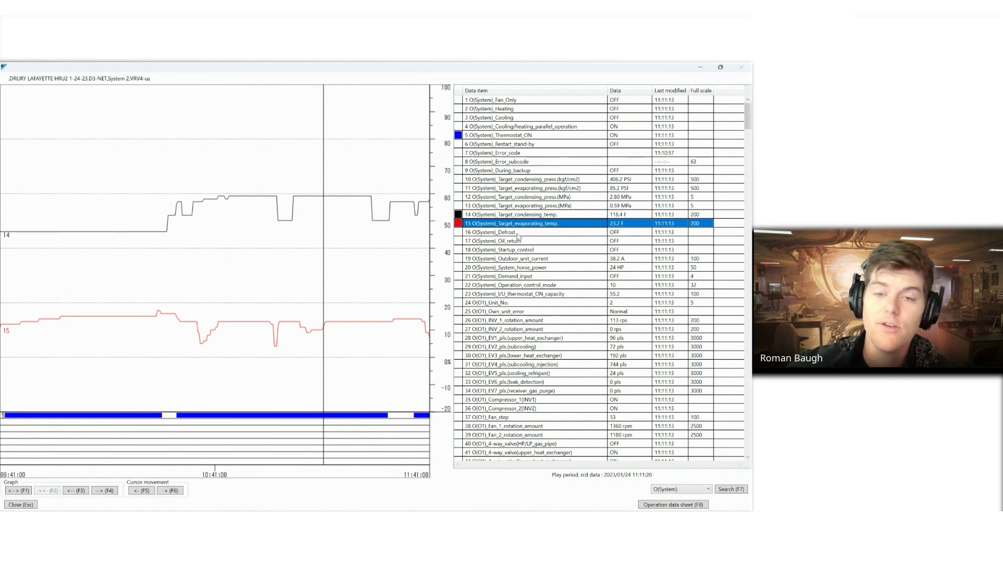
pyautogui.click(519, 214)
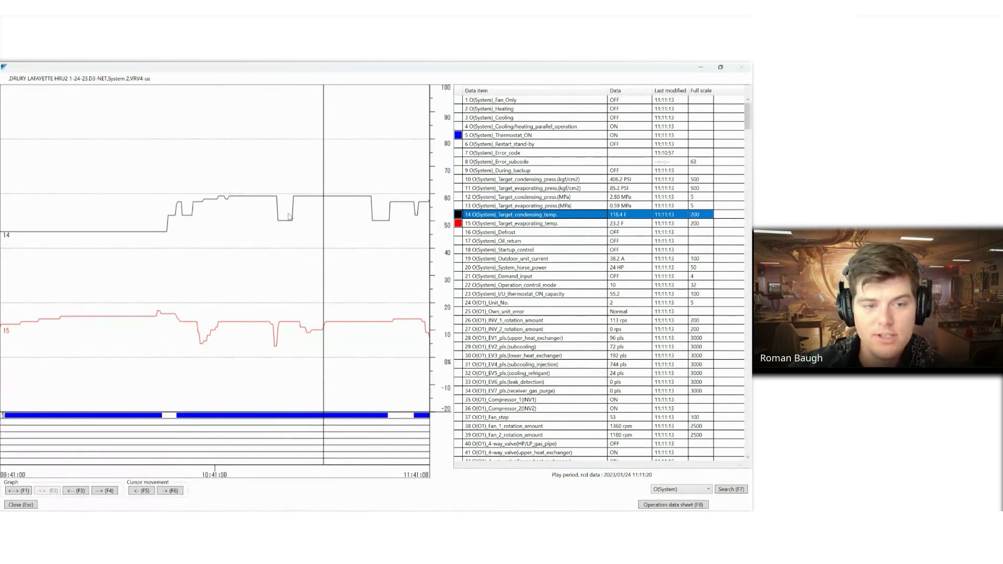
# Move the graph cursor to 11:07:40 and check the Defrost and Oil_return statuses
pyautogui.click(293, 215)
pyautogui.click(285, 215)
pyautogui.click(297, 224)
pyautogui.click(310, 229)
pyautogui.click(557, 233)
pyautogui.click(680, 240)
# Read the system rows from Startup_control to unit number, including 30.1 A current and 24 HP
pyautogui.click(682, 248)
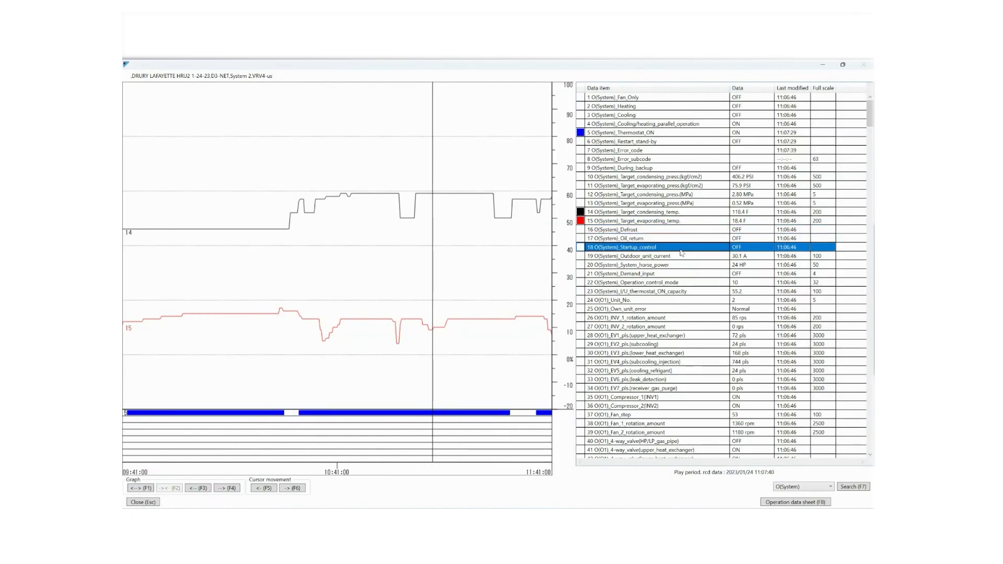
pyautogui.click(682, 259)
pyautogui.scroll(-1, 683, 260)
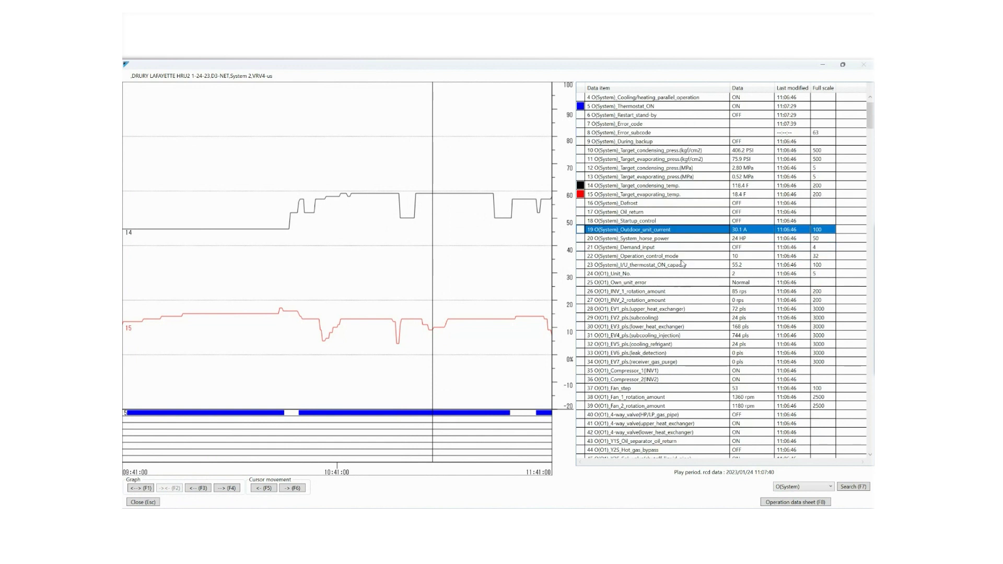
pyautogui.click(684, 240)
pyautogui.click(682, 249)
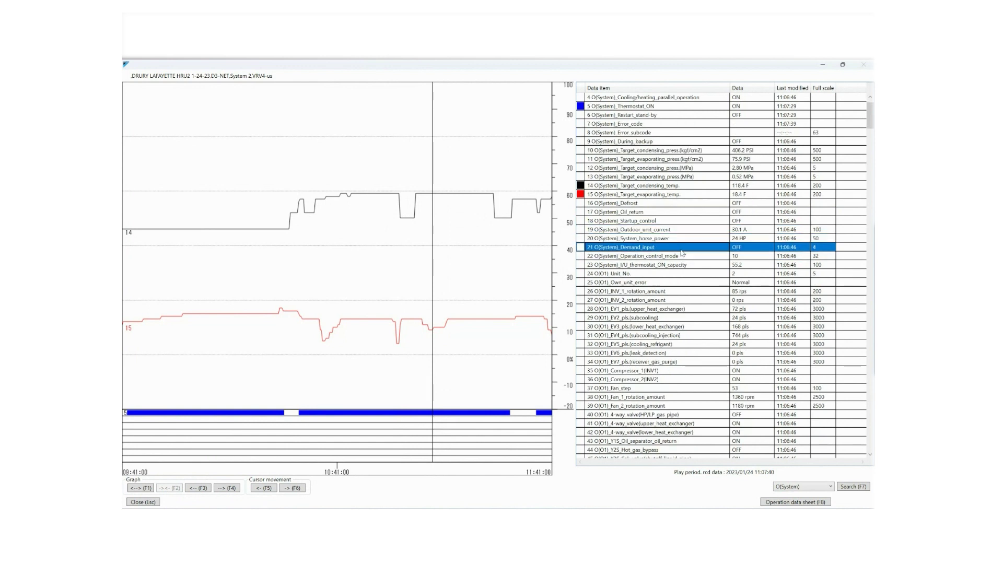
pyautogui.click(682, 257)
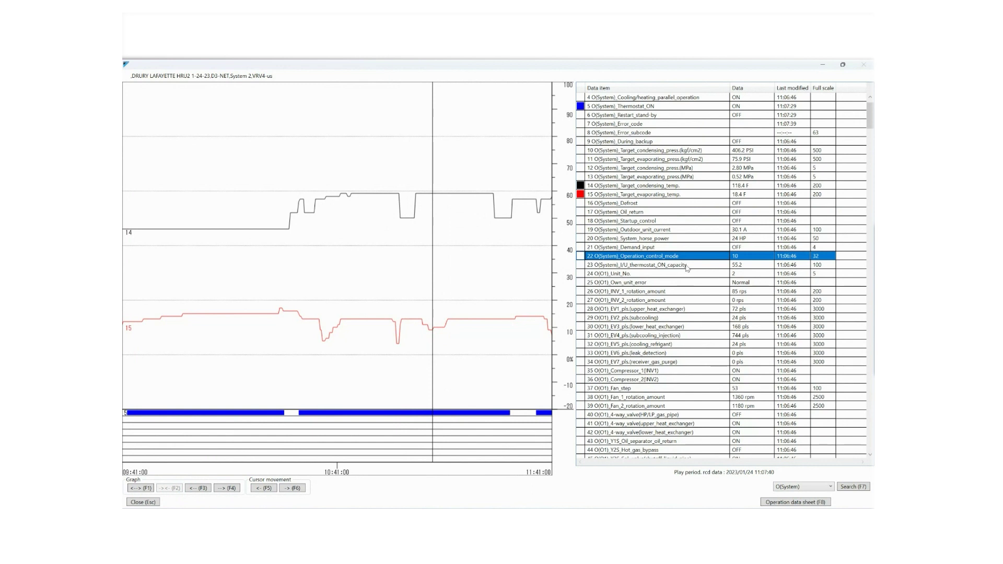
pyautogui.click(686, 265)
pyautogui.scroll(-1, 684, 272)
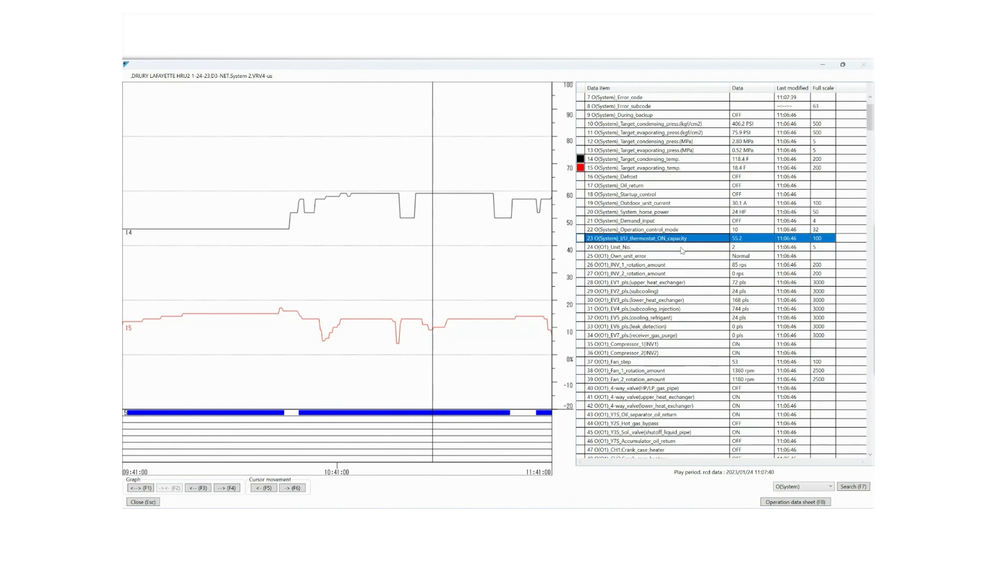
pyautogui.click(682, 249)
# Recheck control mode 10 and the target temperatures, then select the Operation_control_mode row
pyautogui.scroll(1, 675, 263)
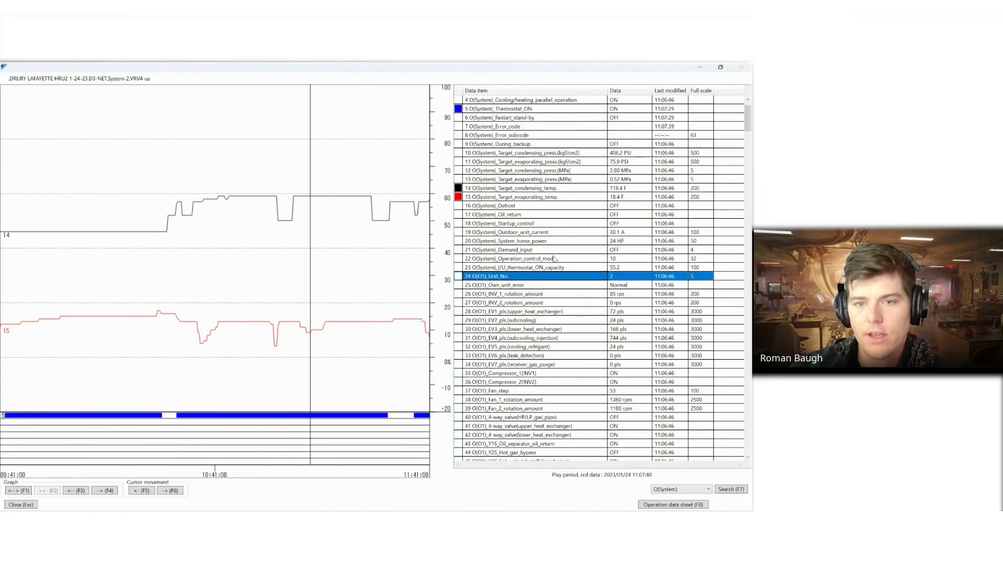
pyautogui.click(552, 270)
pyautogui.click(553, 260)
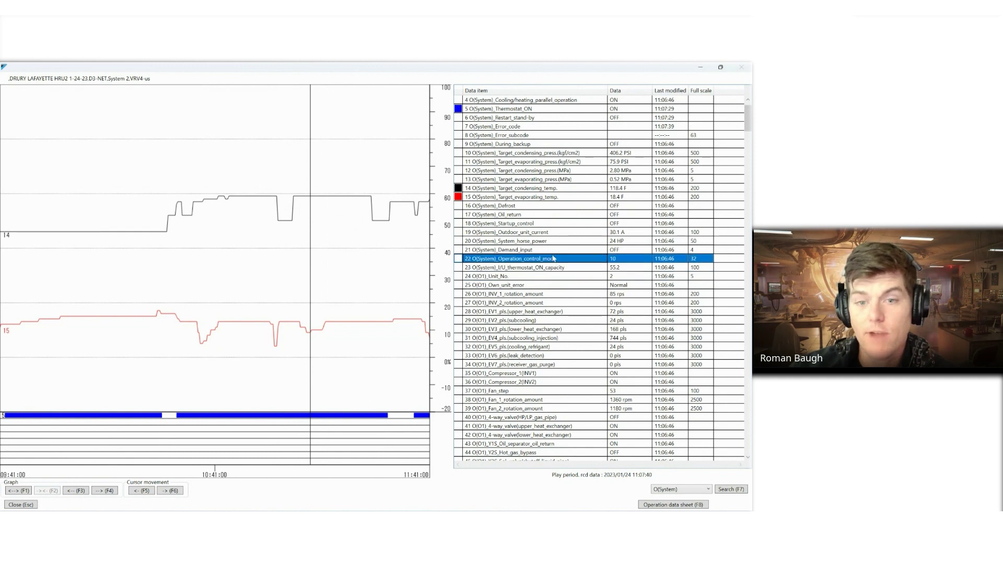
pyautogui.click(553, 251)
pyautogui.click(553, 241)
pyautogui.scroll(1, 553, 235)
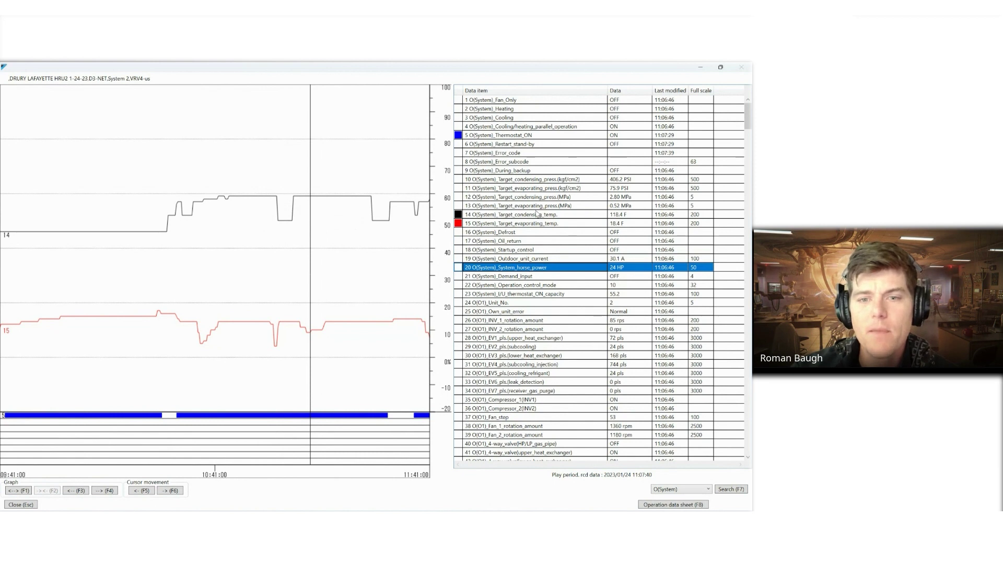
pyautogui.click(575, 223)
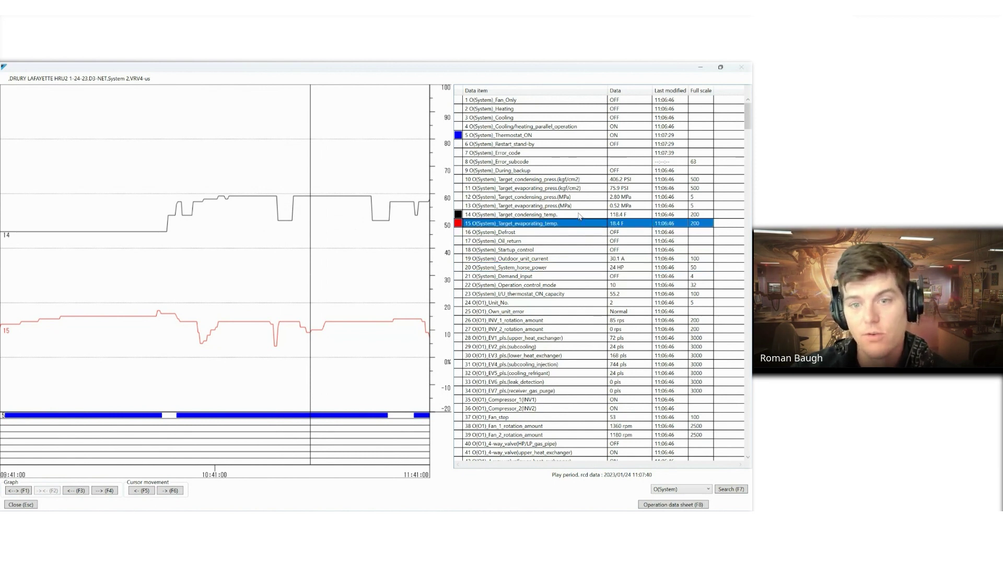
pyautogui.click(579, 215)
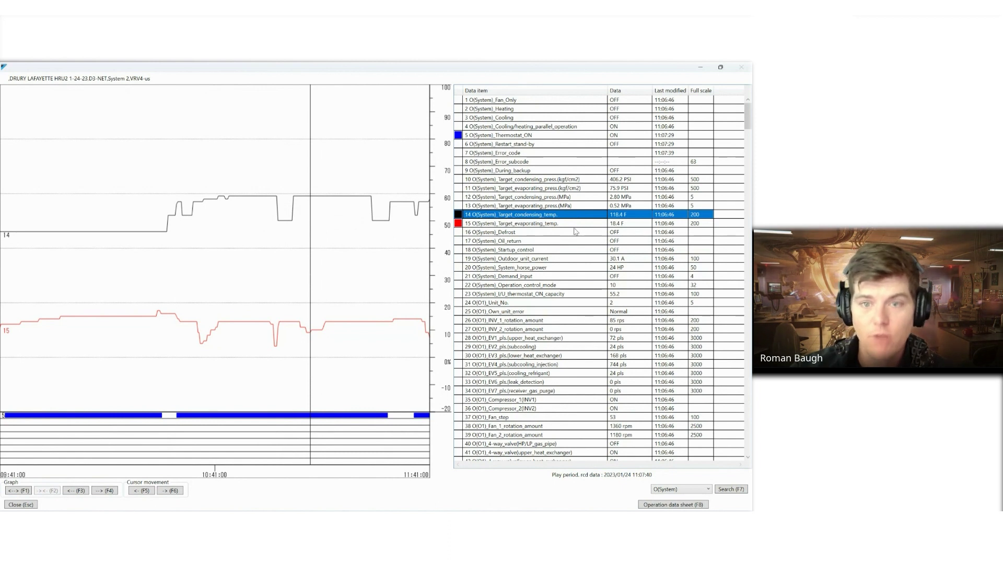
pyautogui.click(585, 289)
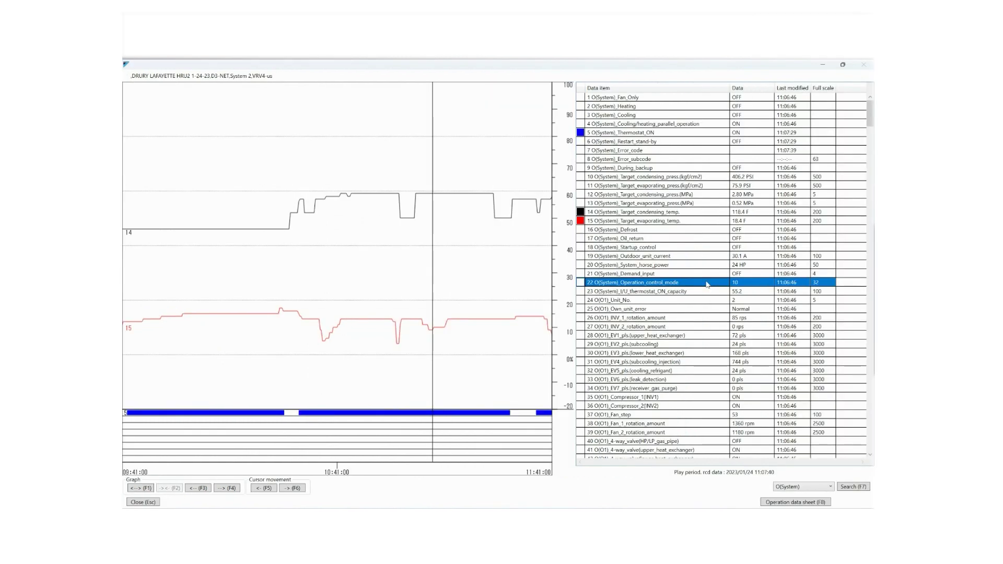
# Graph Operation_control_mode and remove the target evaporating and condensing temperature traces
pyautogui.doubleClick(708, 283)
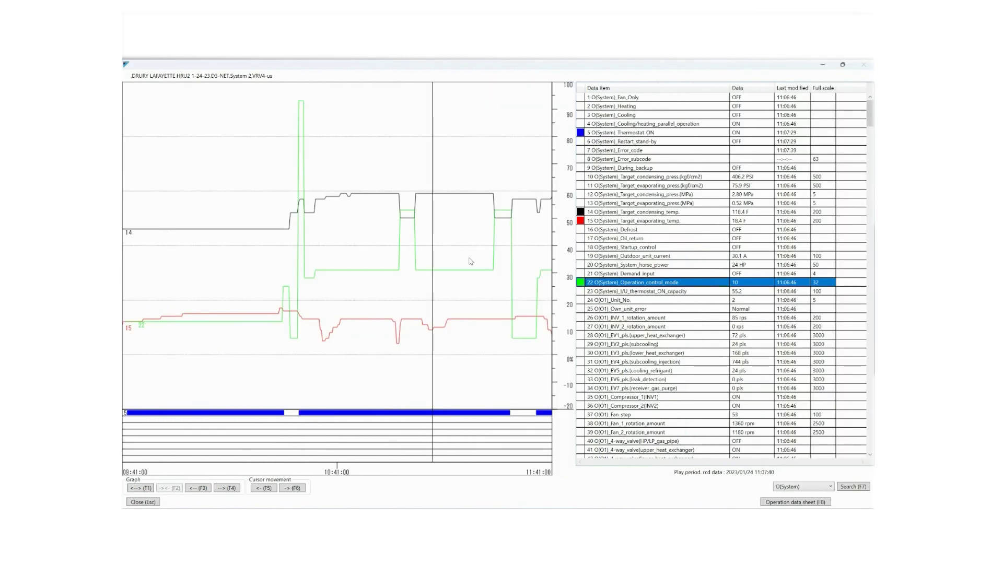
pyautogui.doubleClick(610, 222)
pyautogui.doubleClick(614, 216)
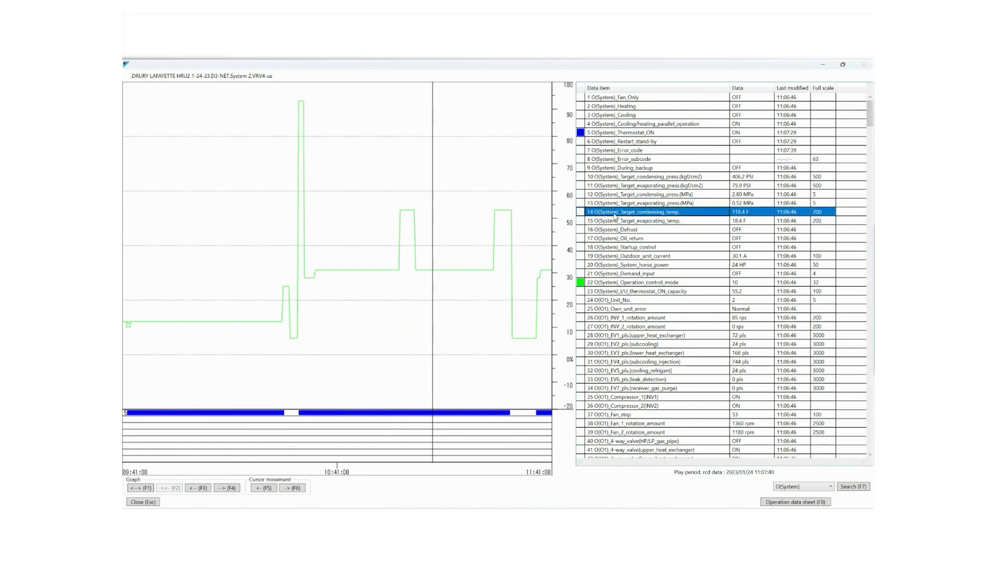
# Step the graph cursor forward through the log from 10:25:46 to 11:22:47
pyautogui.click(256, 329)
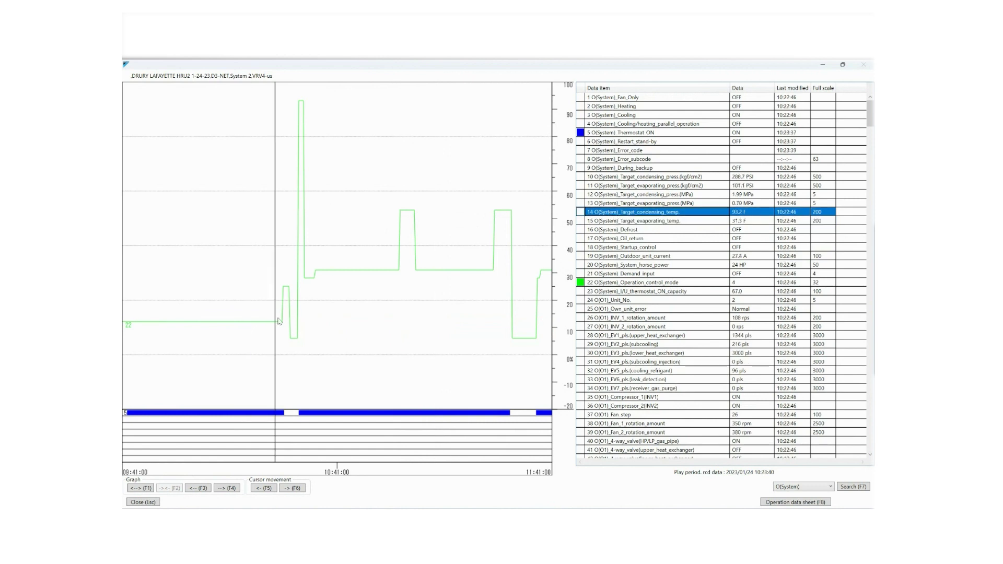
pyautogui.click(286, 321)
pyautogui.click(291, 327)
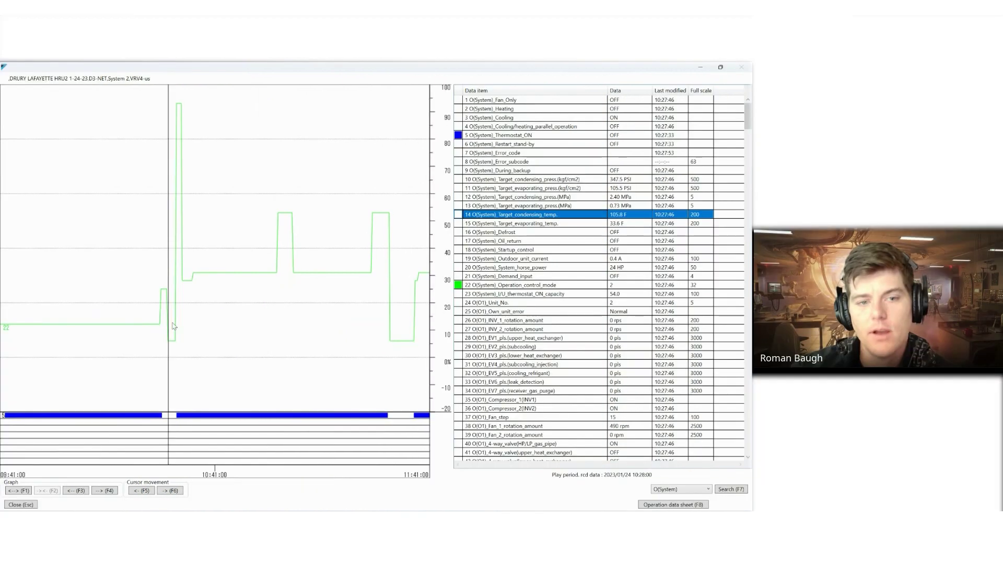
pyautogui.click(295, 324)
pyautogui.click(300, 324)
pyautogui.click(311, 322)
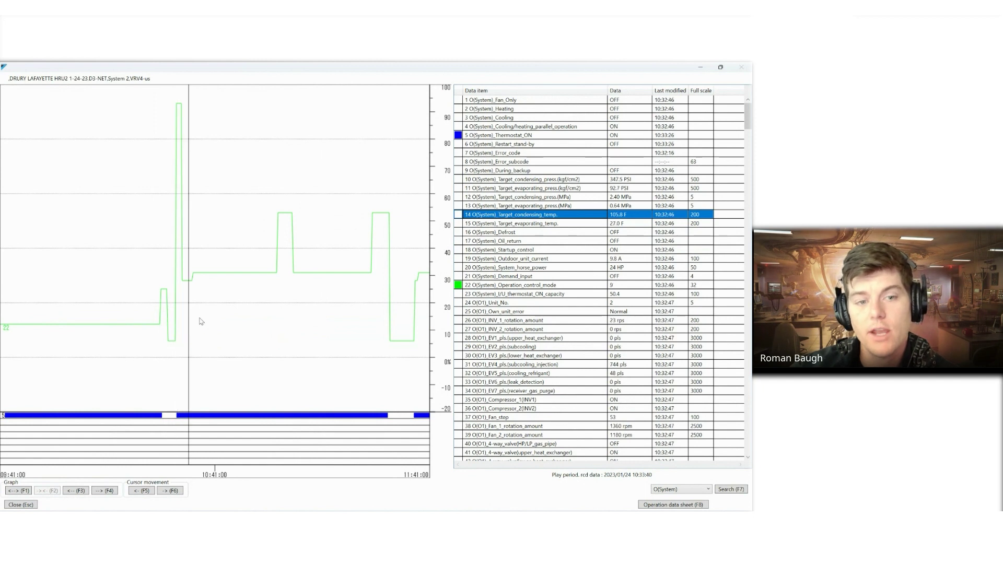
pyautogui.click(200, 320)
pyautogui.click(232, 321)
pyautogui.click(252, 320)
pyautogui.click(269, 319)
pyautogui.click(278, 317)
pyautogui.click(284, 315)
pyautogui.click(294, 315)
pyautogui.click(305, 313)
pyautogui.click(322, 313)
pyautogui.click(330, 314)
pyautogui.click(343, 314)
pyautogui.click(353, 313)
pyautogui.click(367, 314)
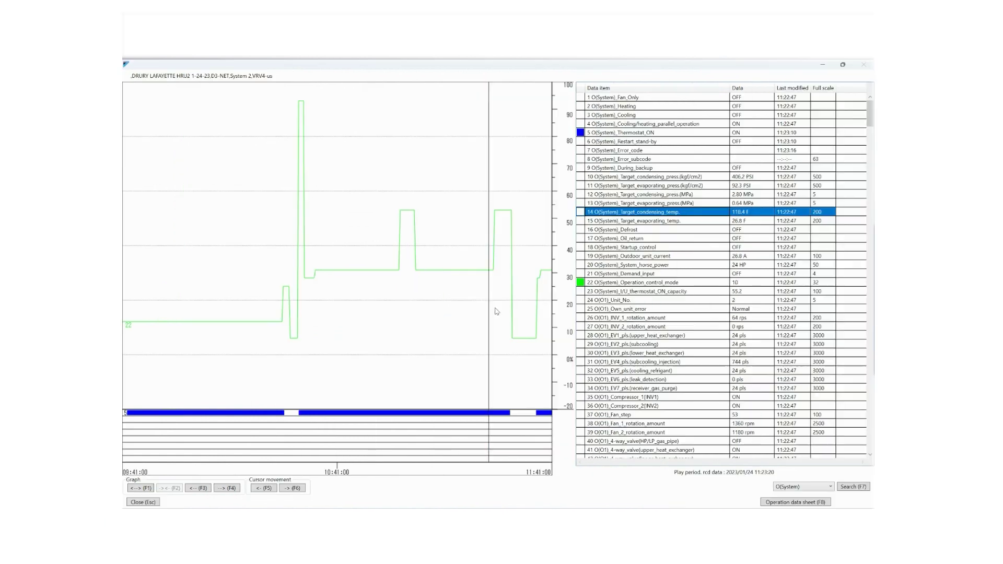
# Bring the cursor back to about 10:29:00 and read operation control mode 2
pyautogui.click(496, 312)
pyautogui.click(473, 311)
pyautogui.click(292, 300)
pyautogui.click(296, 316)
pyautogui.click(291, 315)
pyautogui.click(294, 316)
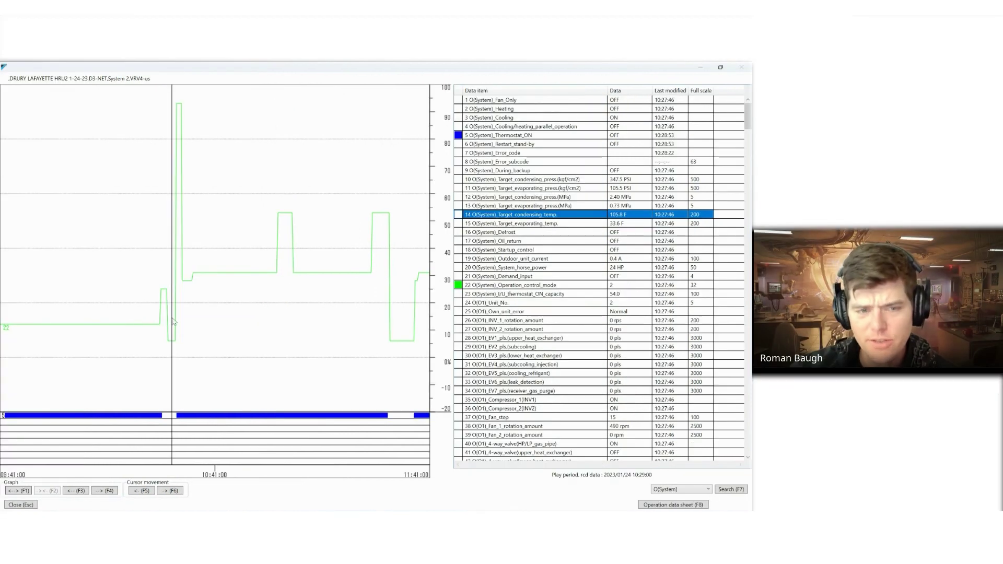
pyautogui.click(549, 287)
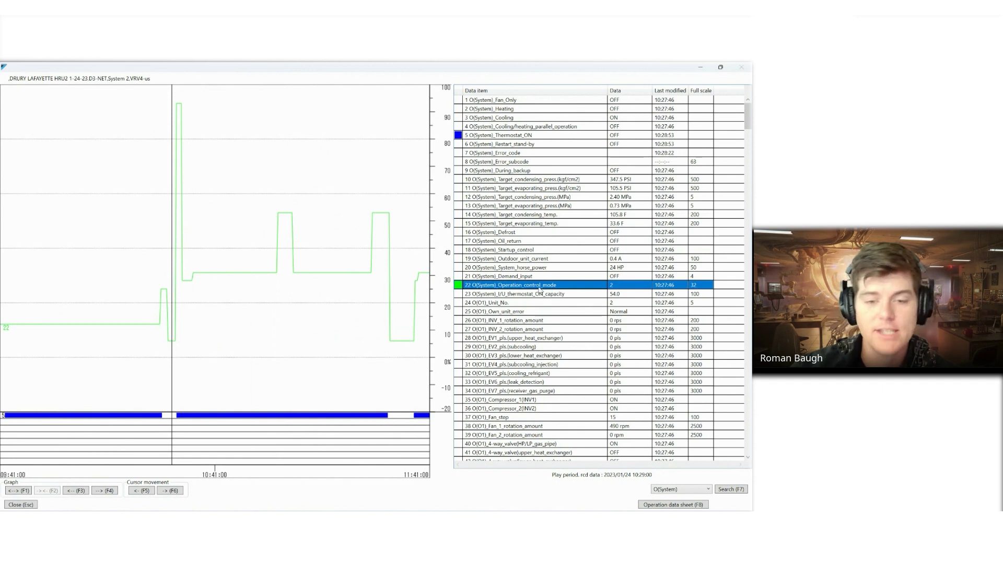